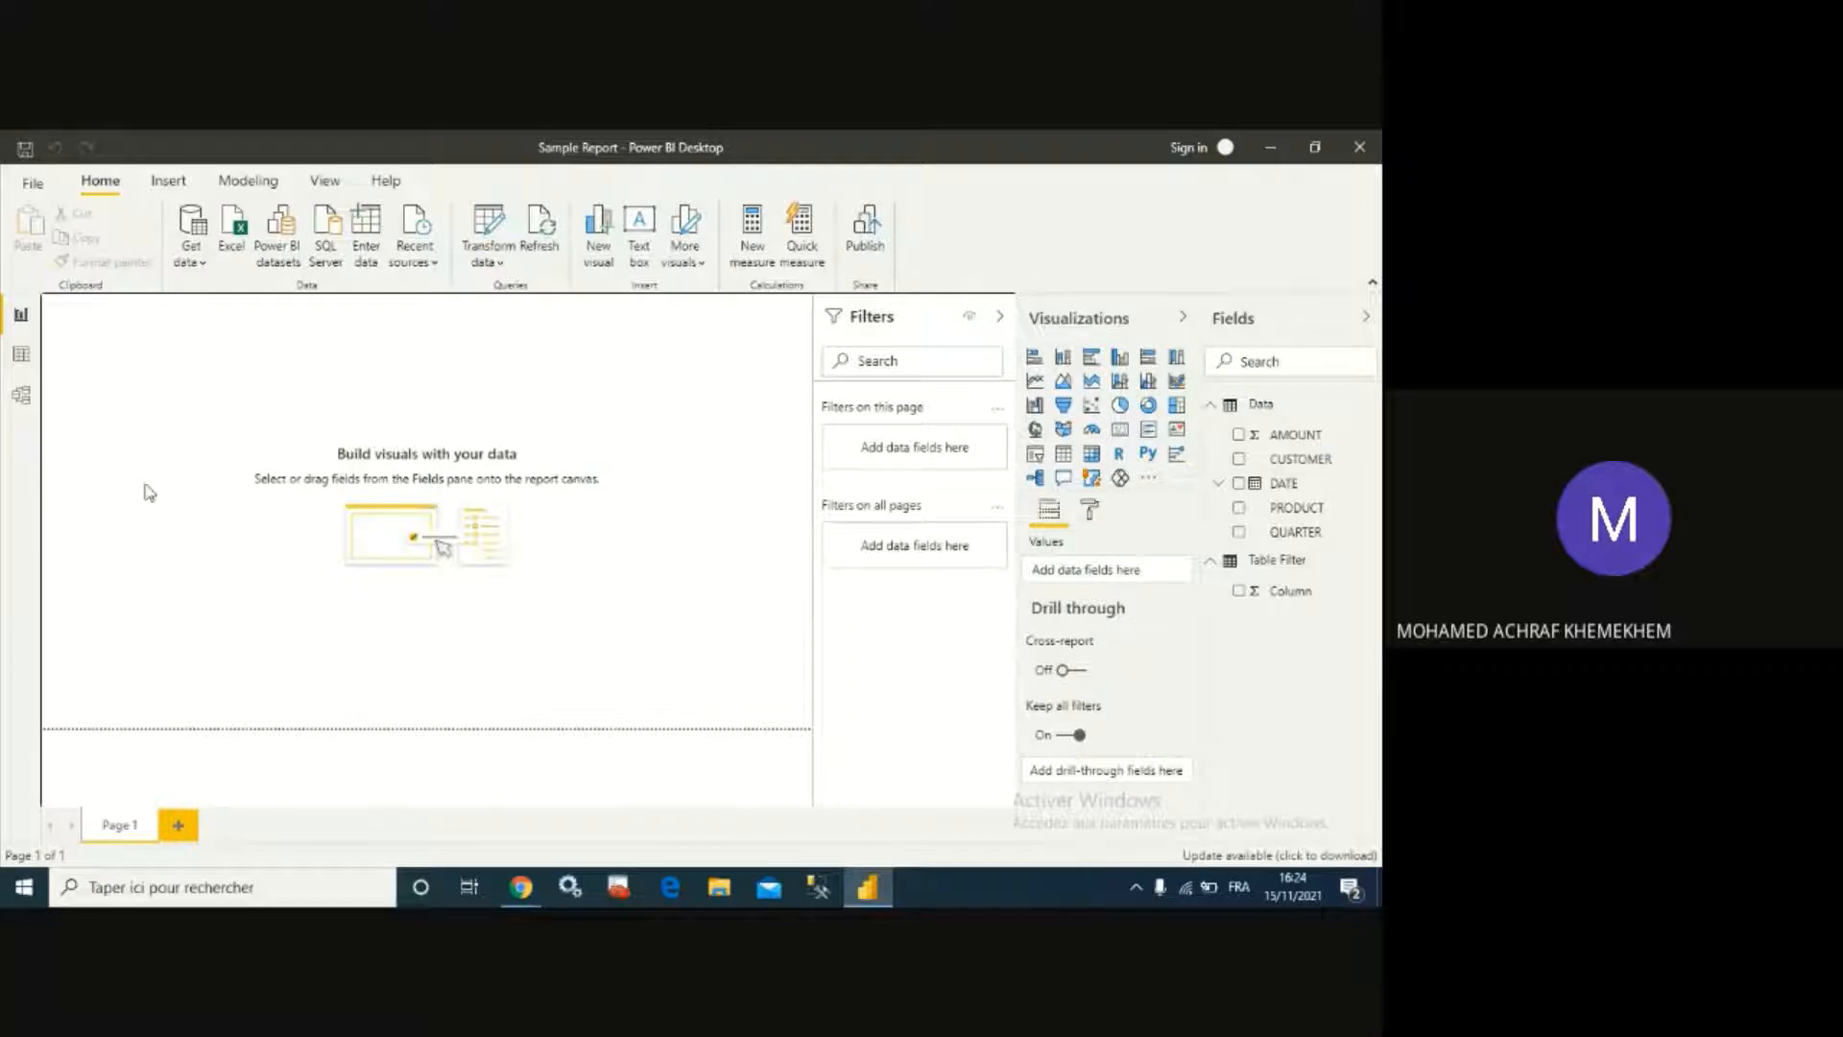
Show the Data table's rows in the data view and delete the Table Filter table from the model.
{"action": "left_click", "coordinate": [23, 353]}
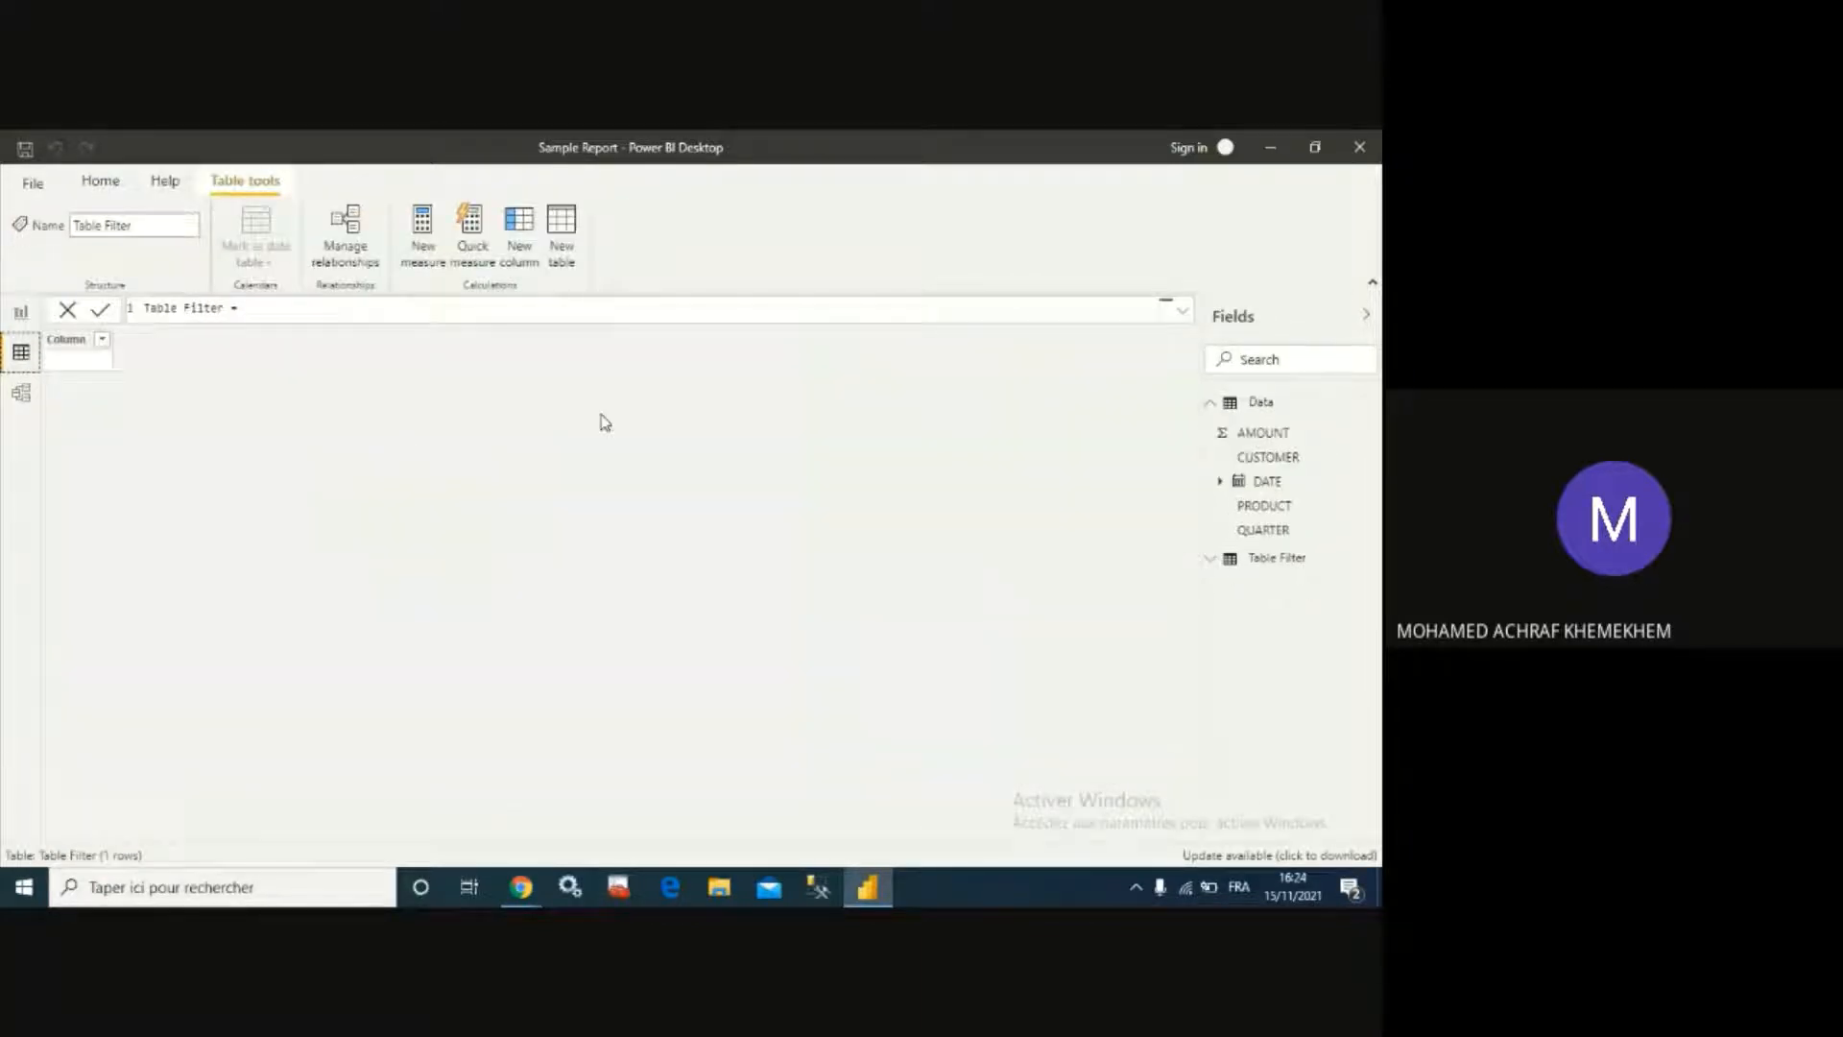
{"action": "left_click", "coordinate": [1266, 403]}
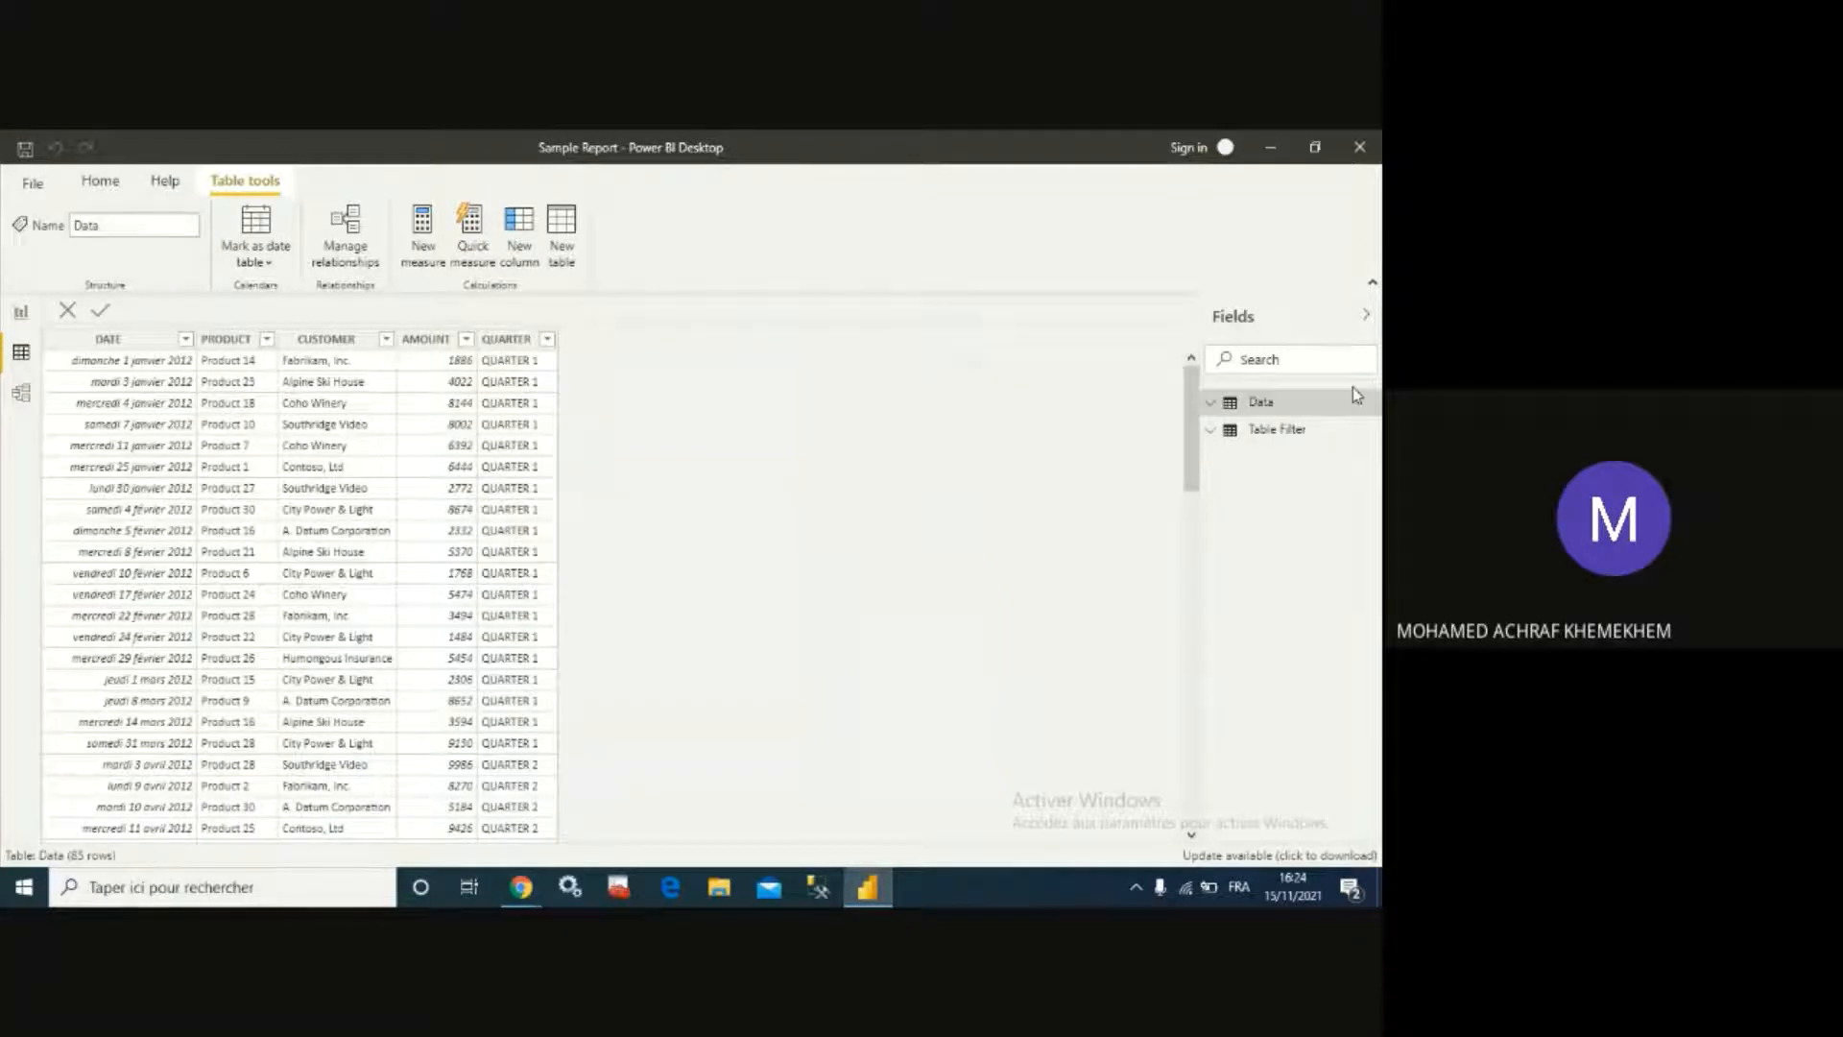
{"action": "right_click", "coordinate": [1275, 440]}
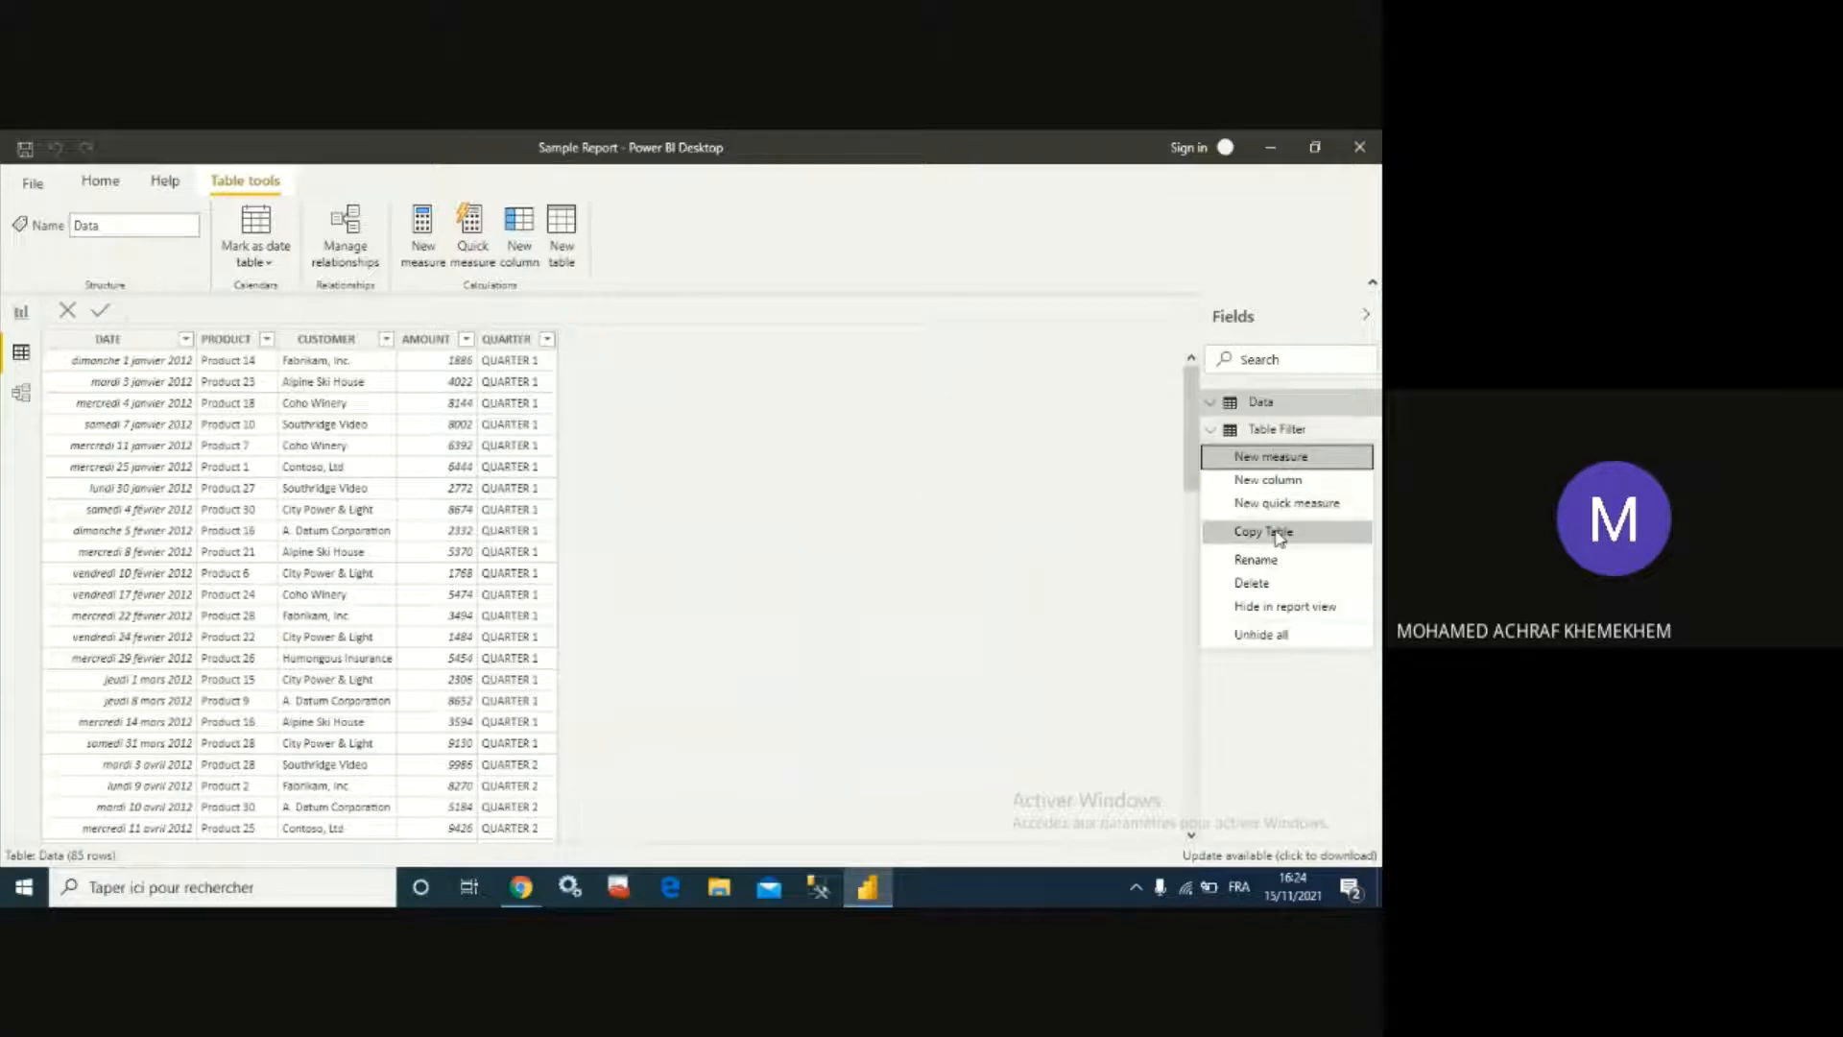
{"action": "left_click", "coordinate": [1268, 584]}
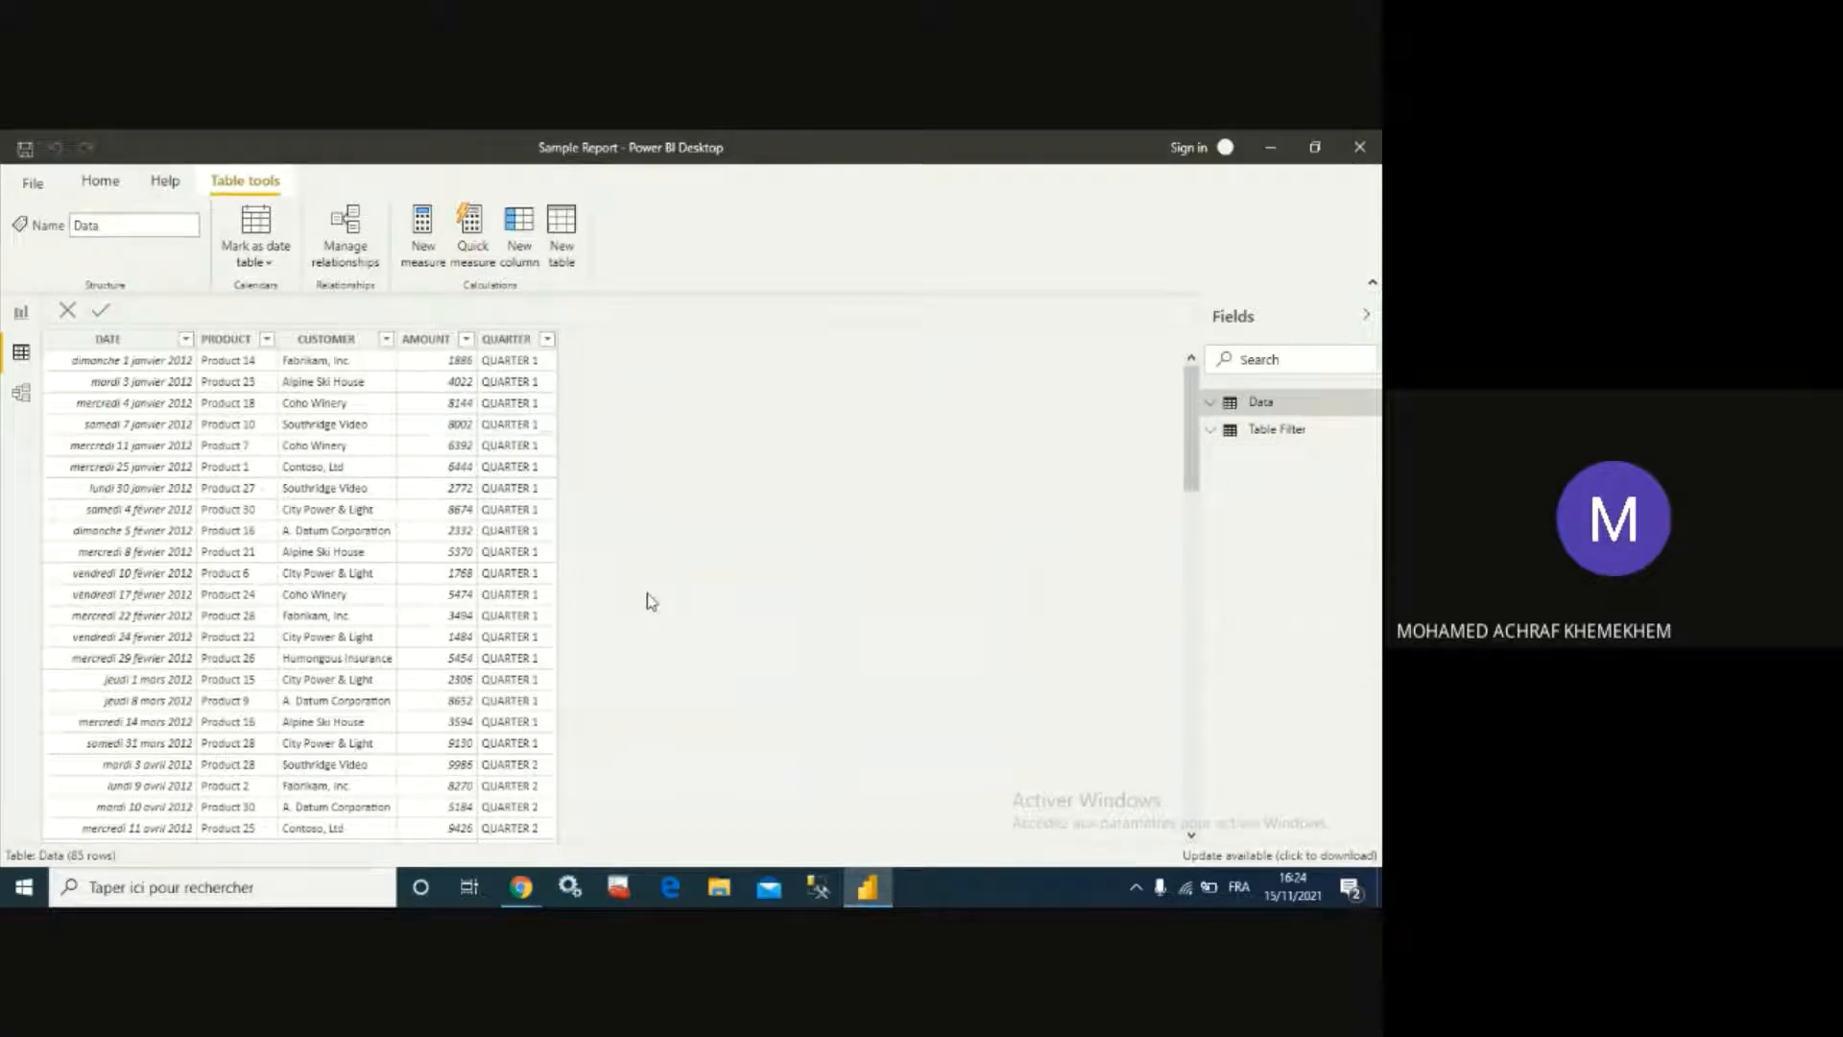
{"action": "left_click", "coordinate": [776, 540]}
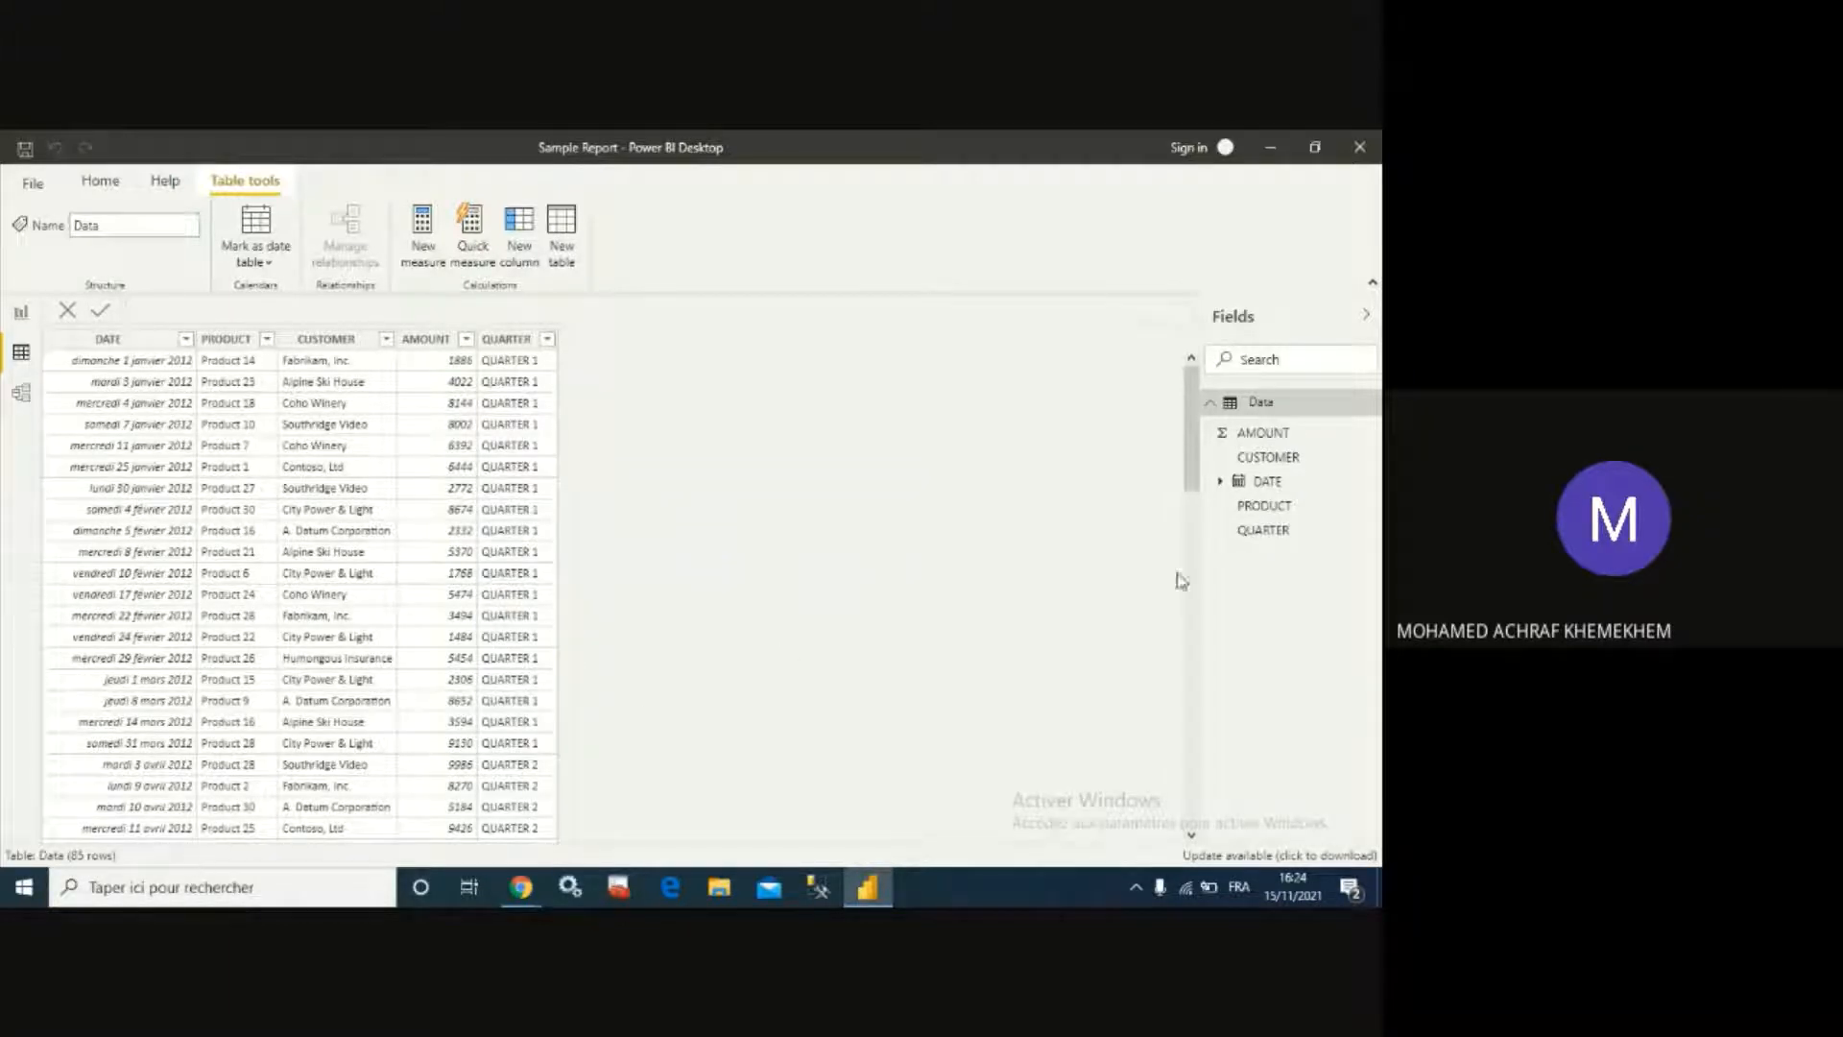
Add a new calculated table and name it Table Filter 1 in its formula.
{"action": "left_click", "coordinate": [564, 251]}
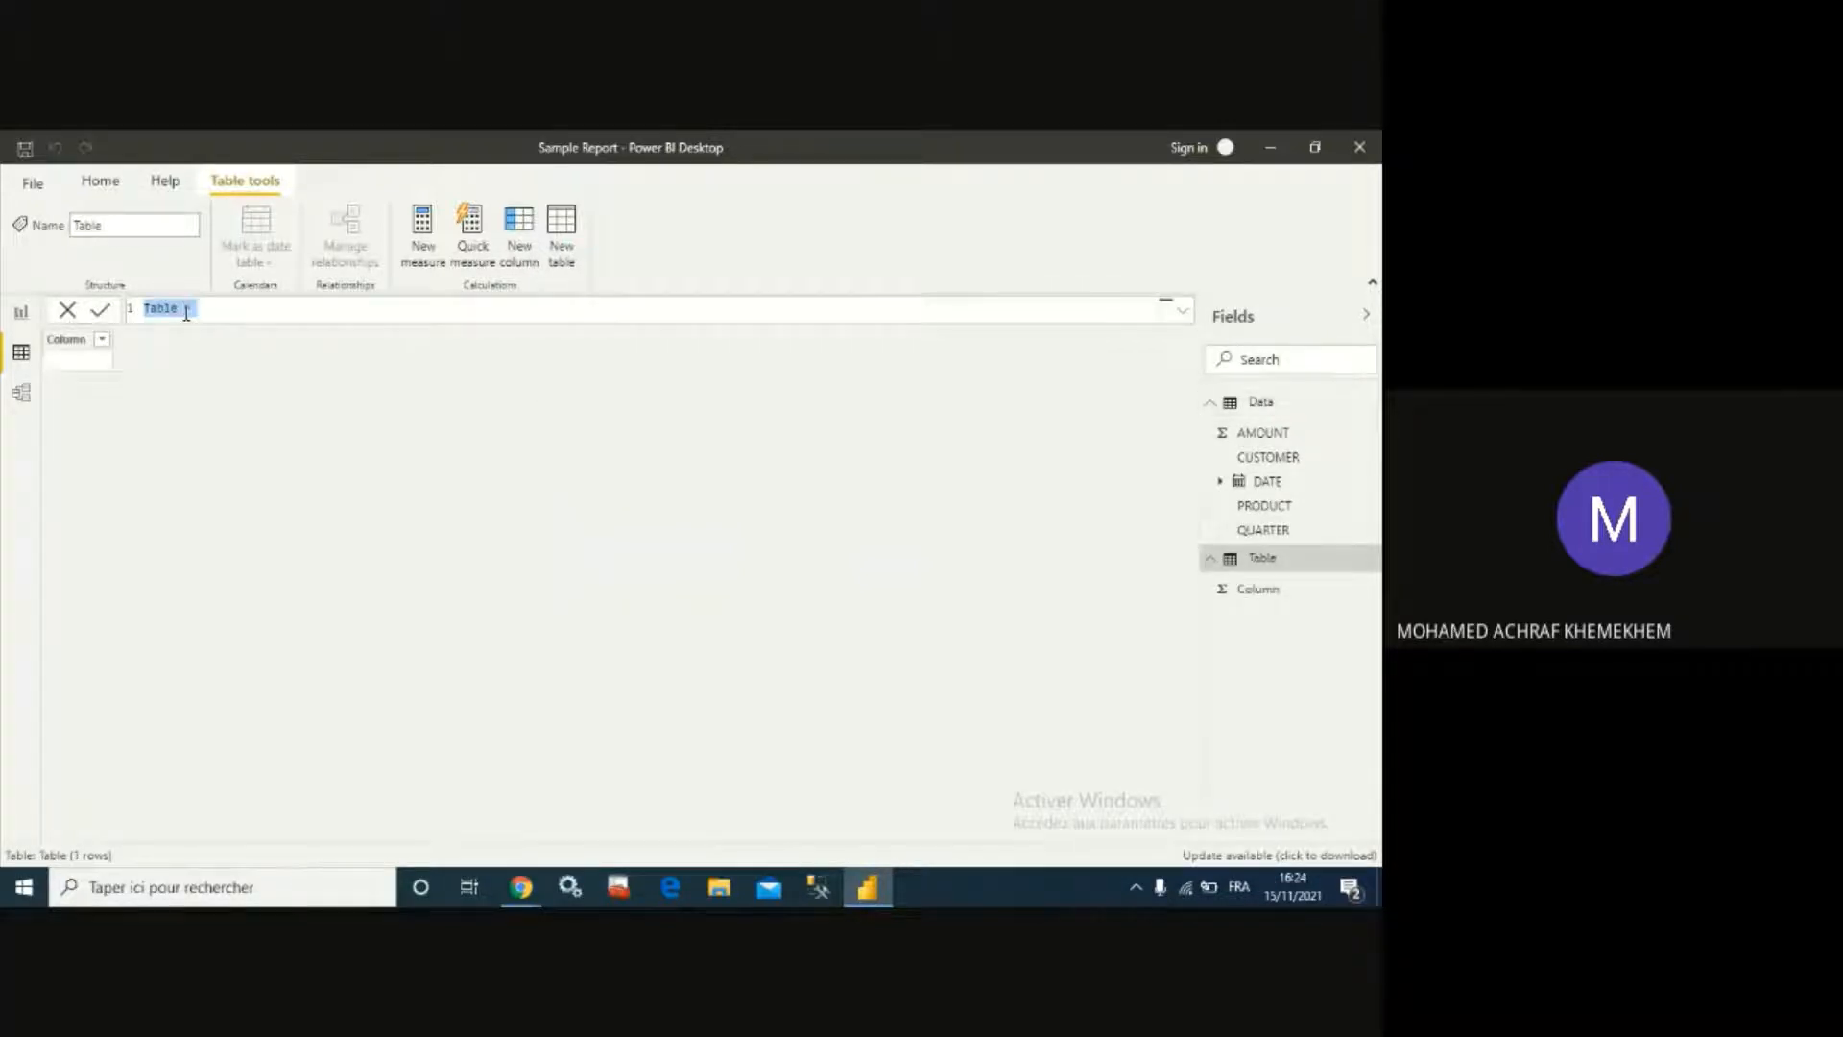
{"action": "left_click", "coordinate": [177, 308]}
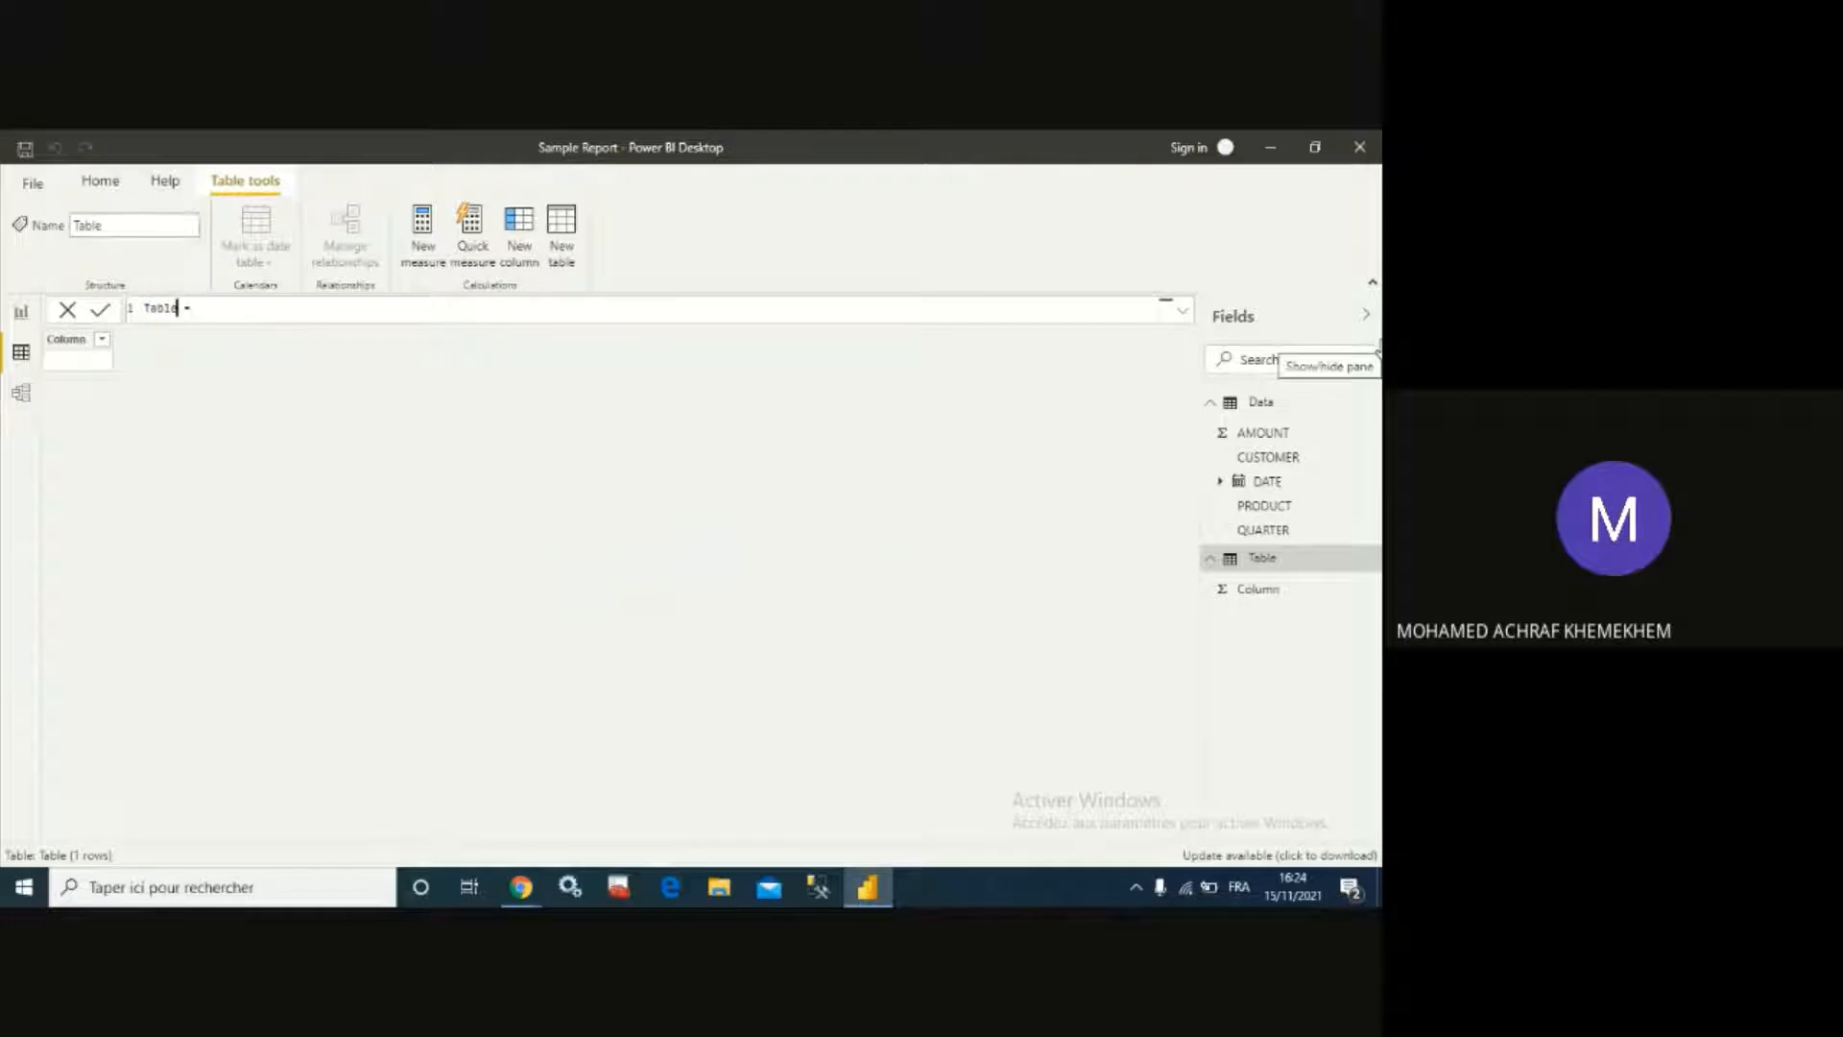
{"action": "type", "text": "Filt"}
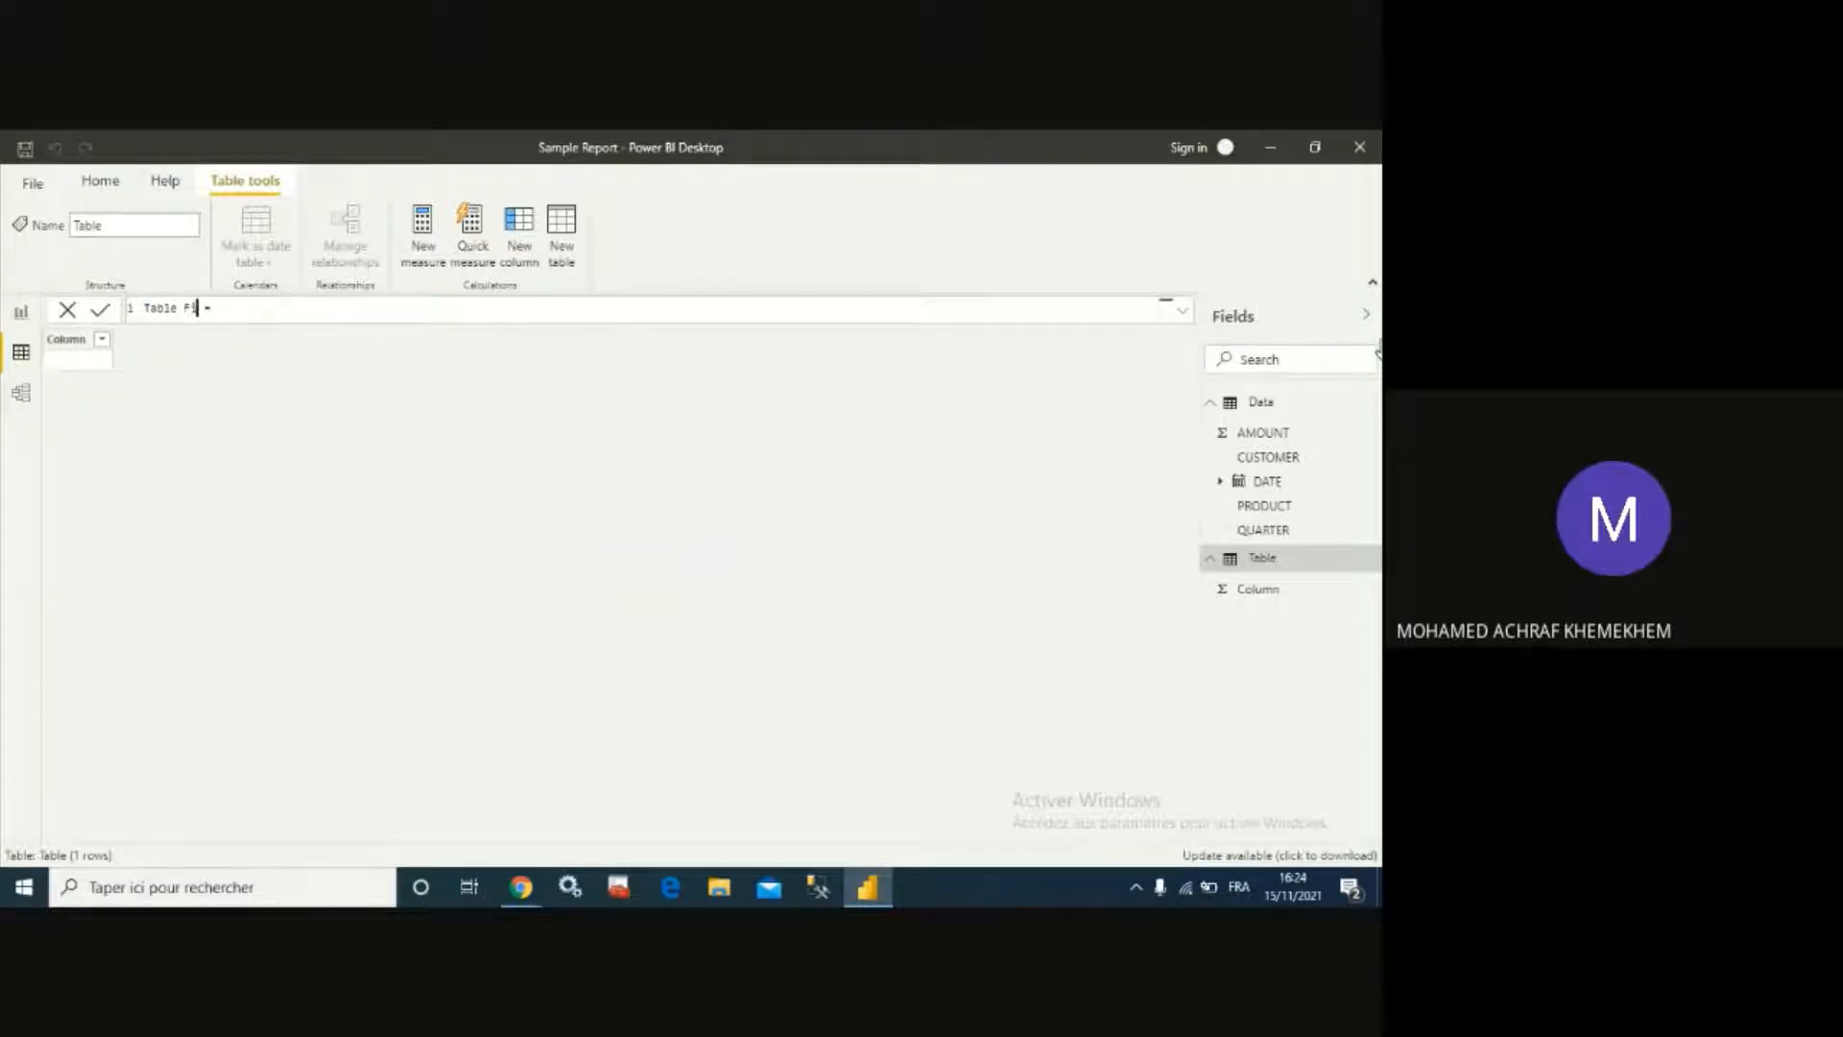
{"action": "type", "text": "er 1"}
Begin the Table Filter 1 formula with the Filter function, passing Data as its table argument.
{"action": "left_click", "coordinate": [305, 308]}
{"action": "type", "text": "Filt"}
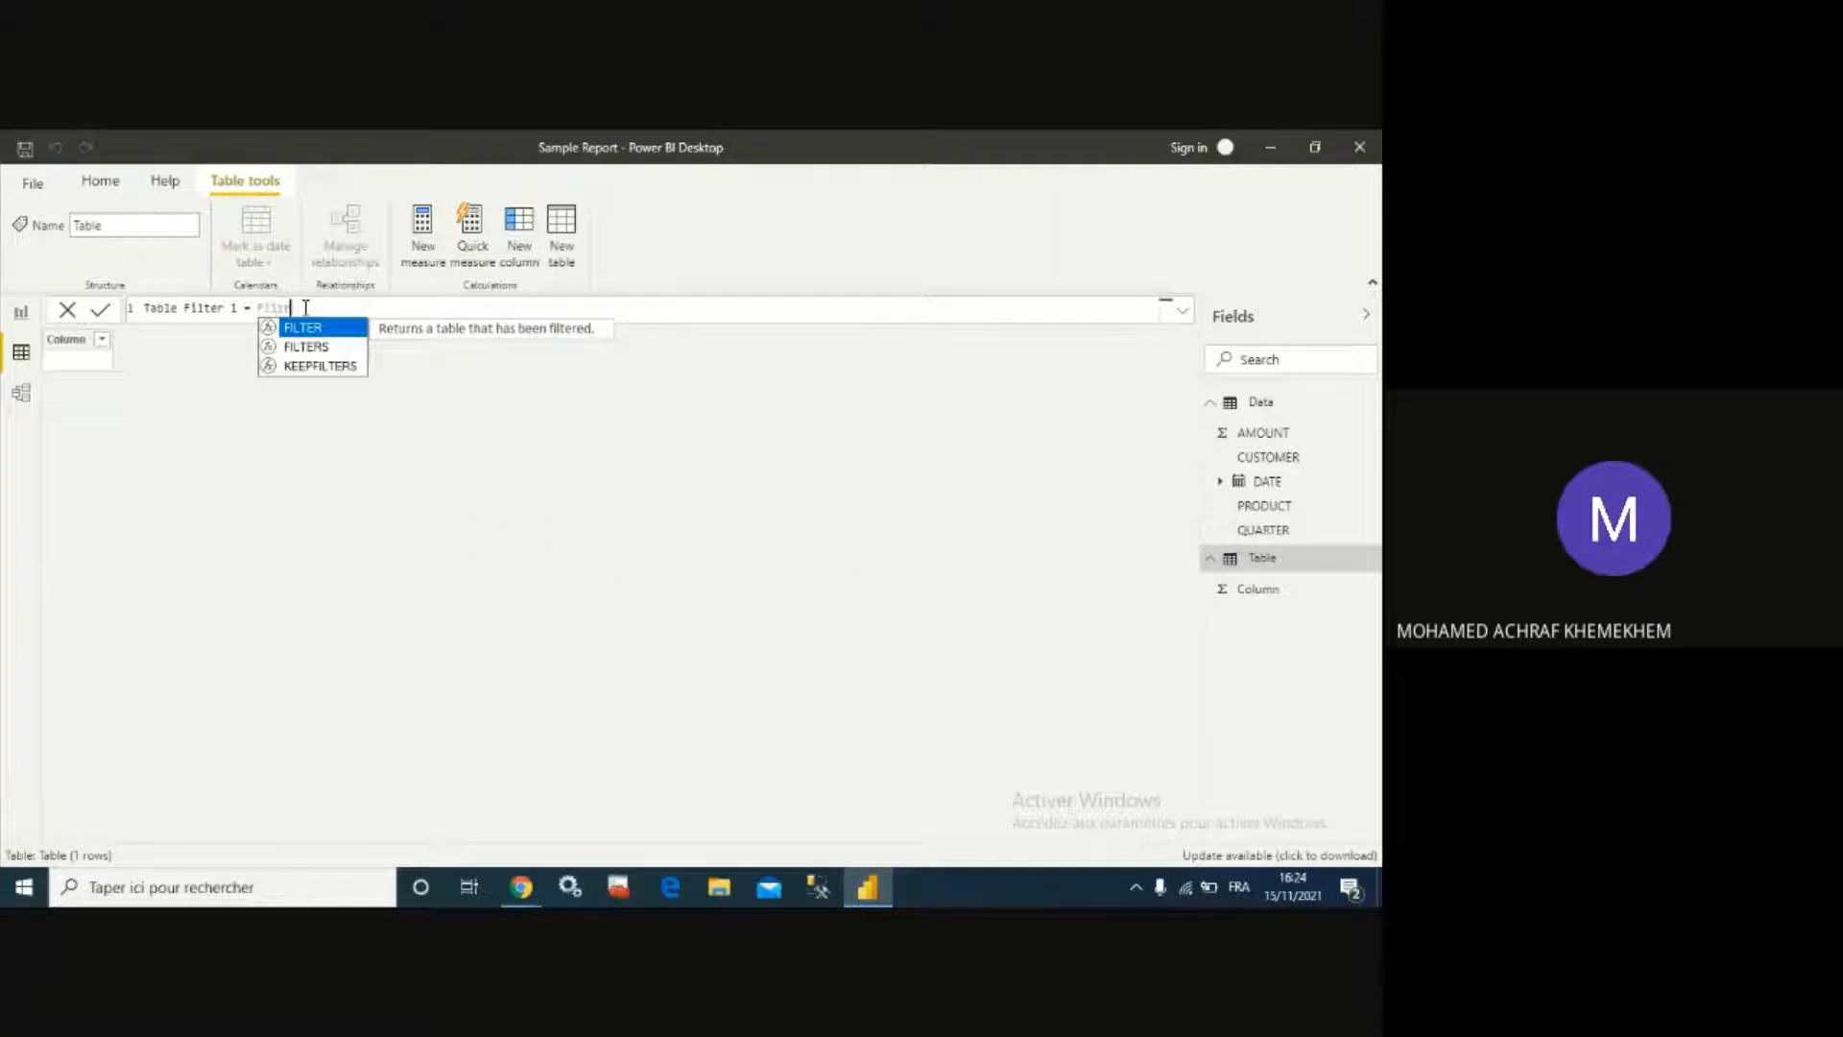
{"action": "type", "text": "er("}
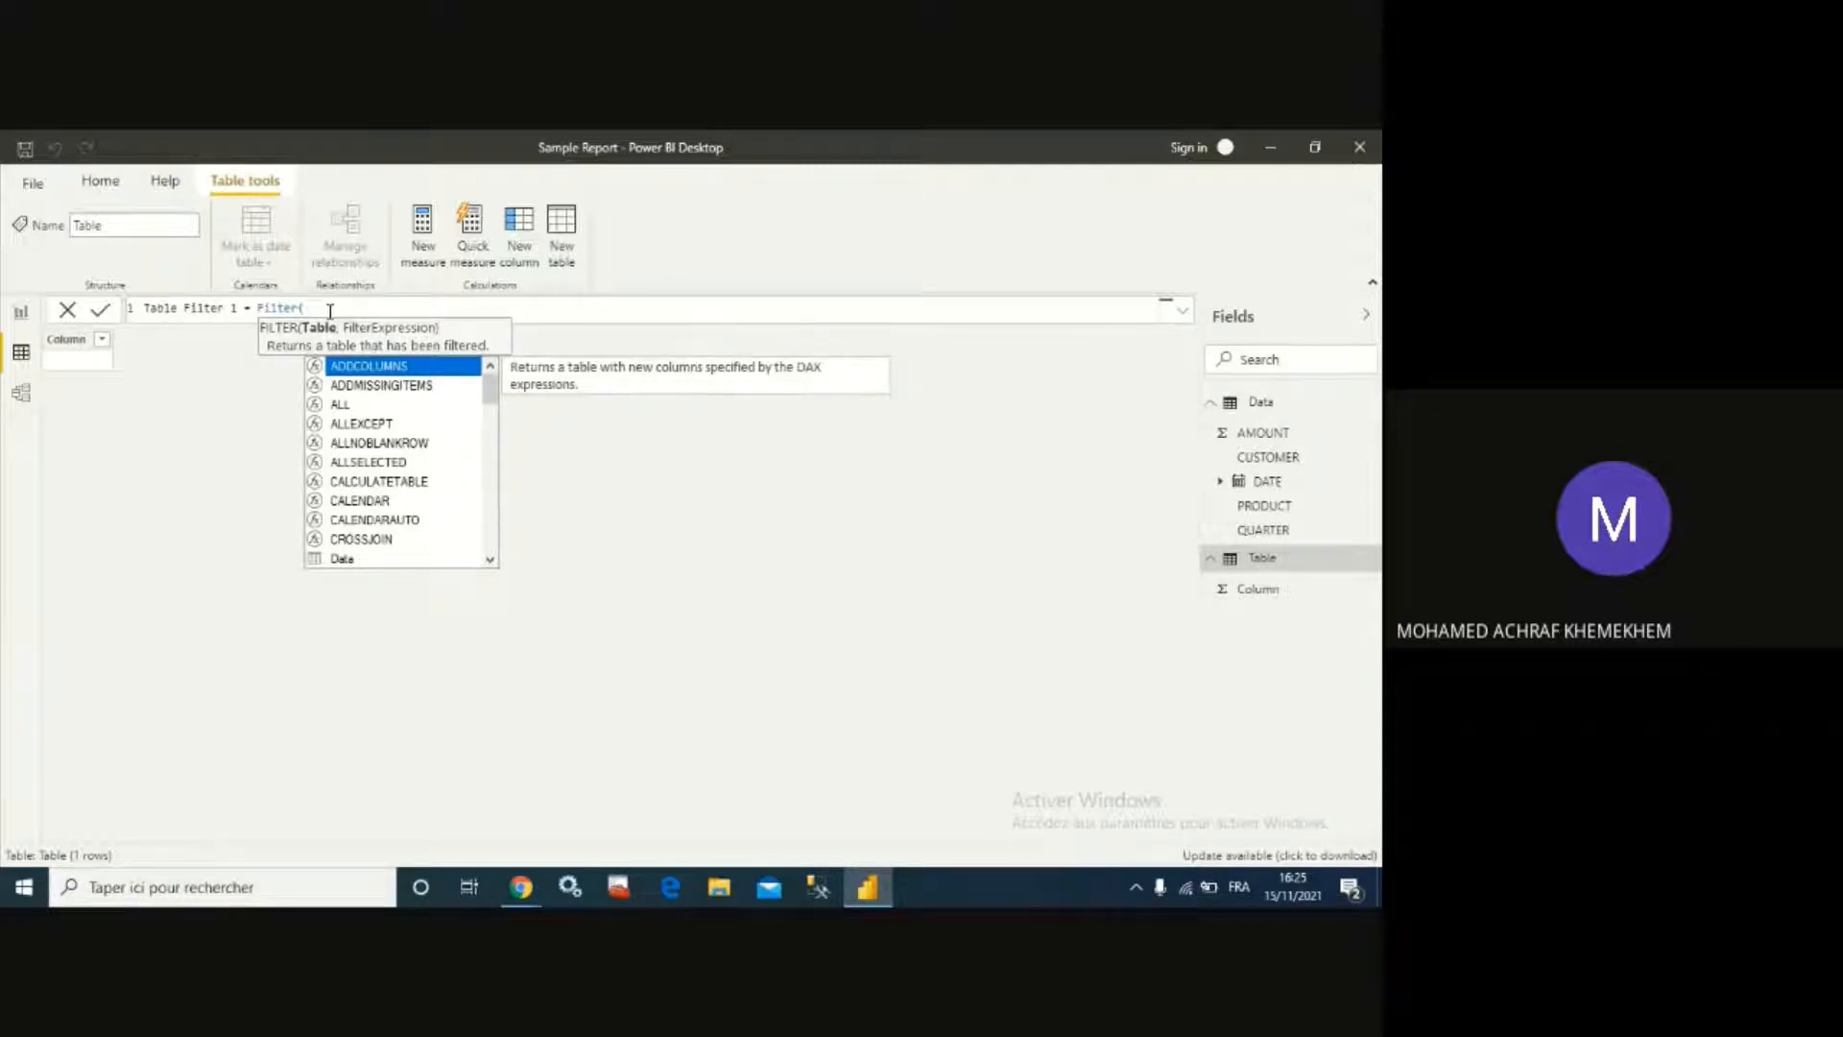
{"action": "type", "text": "da"}
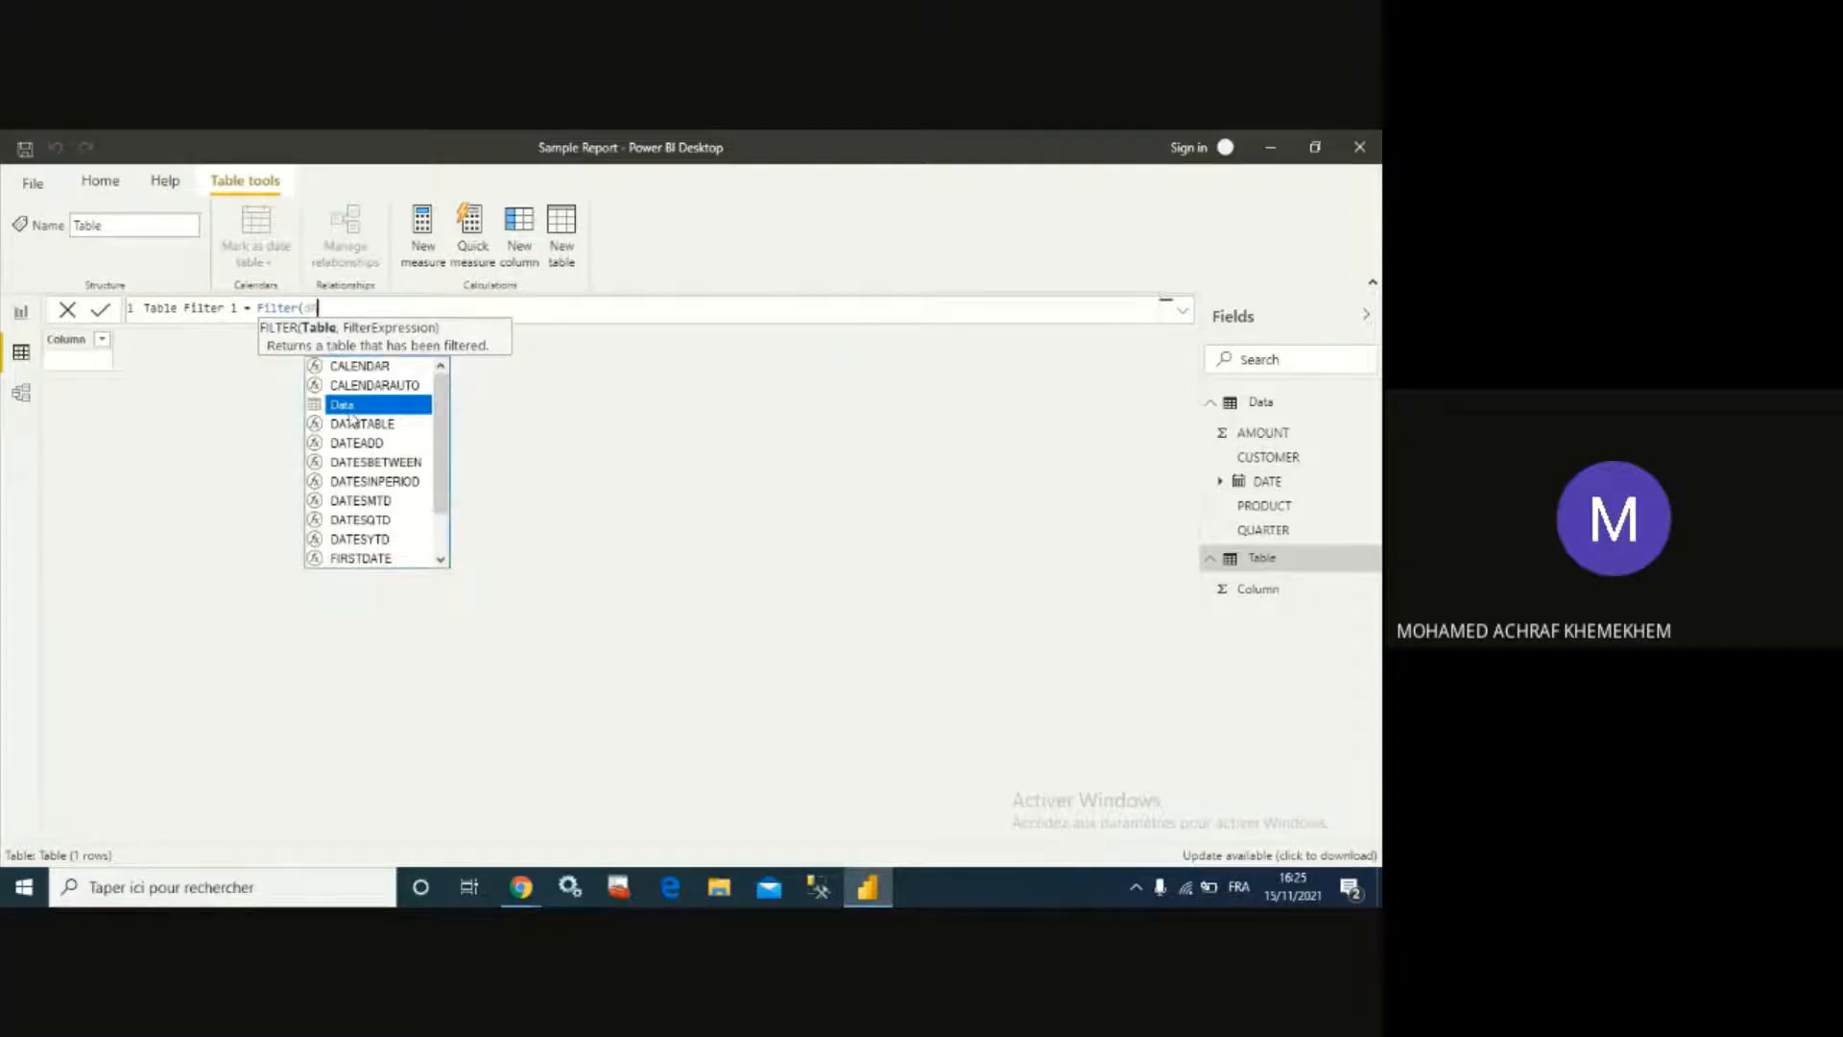
{"action": "key", "text": "Tab"}
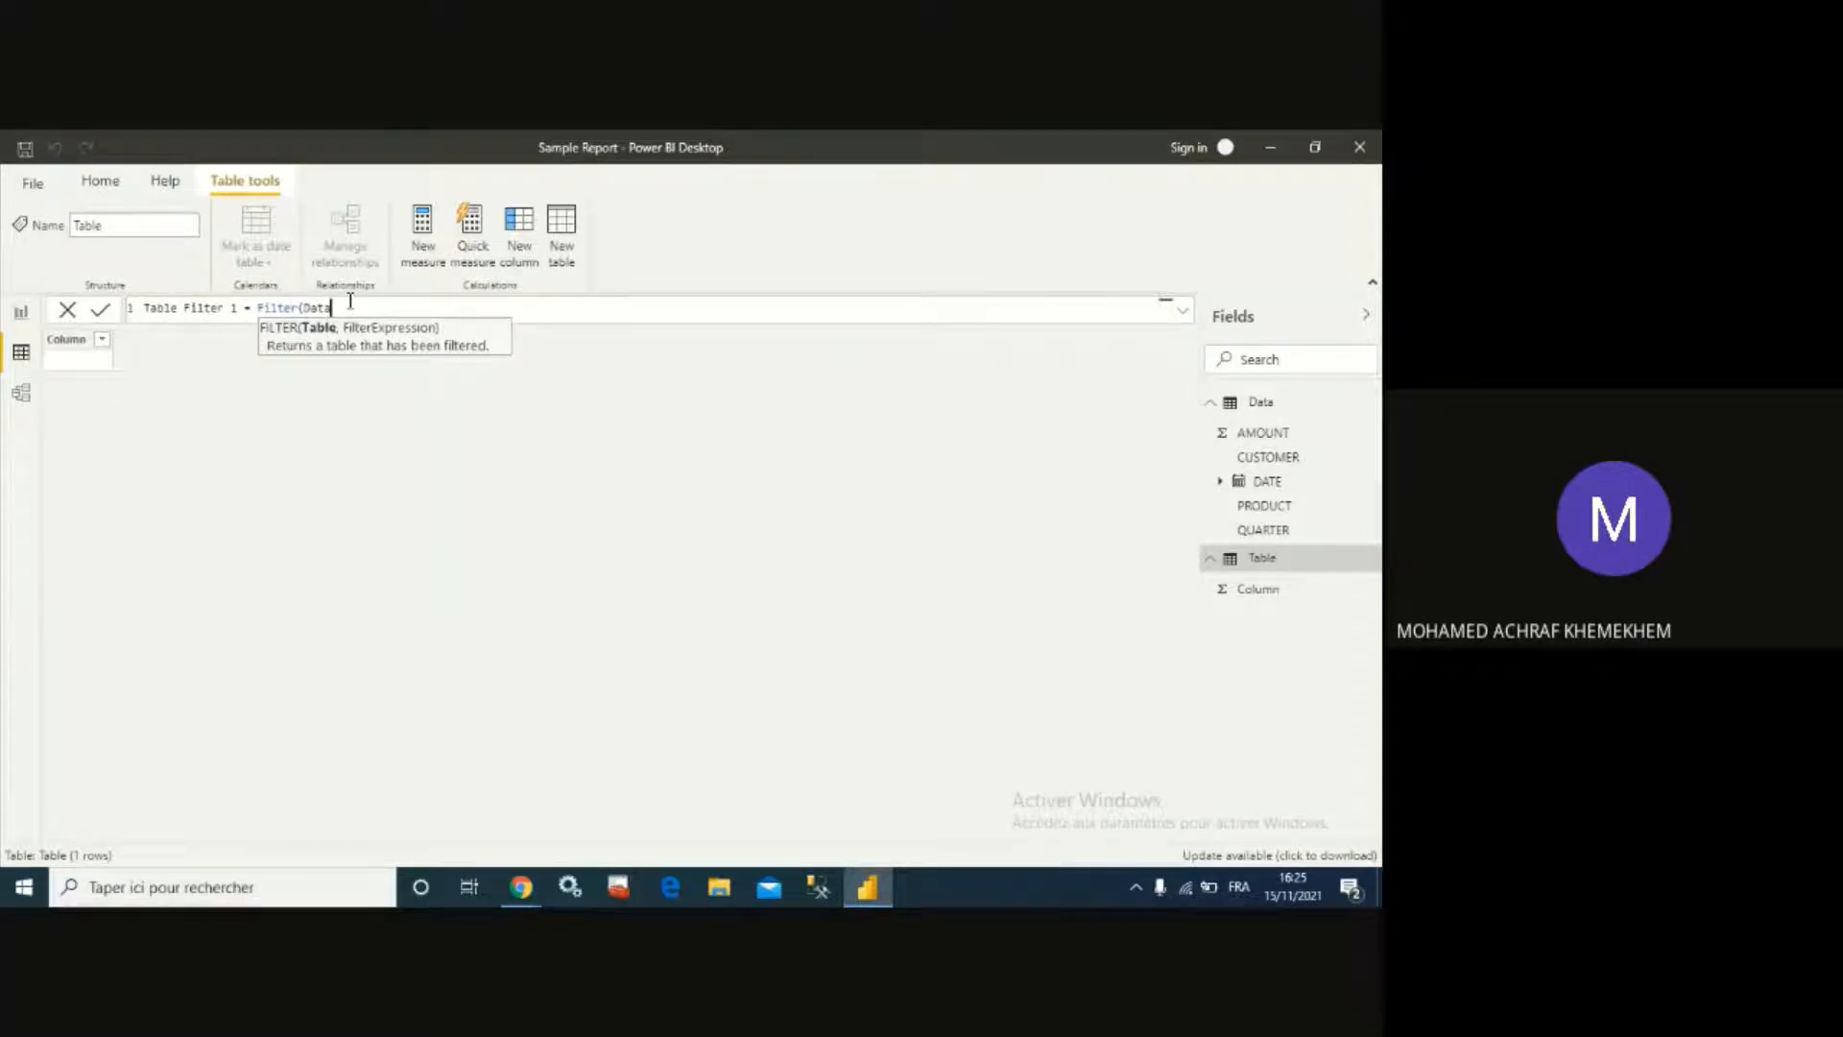
{"action": "type", "text": ",)"}
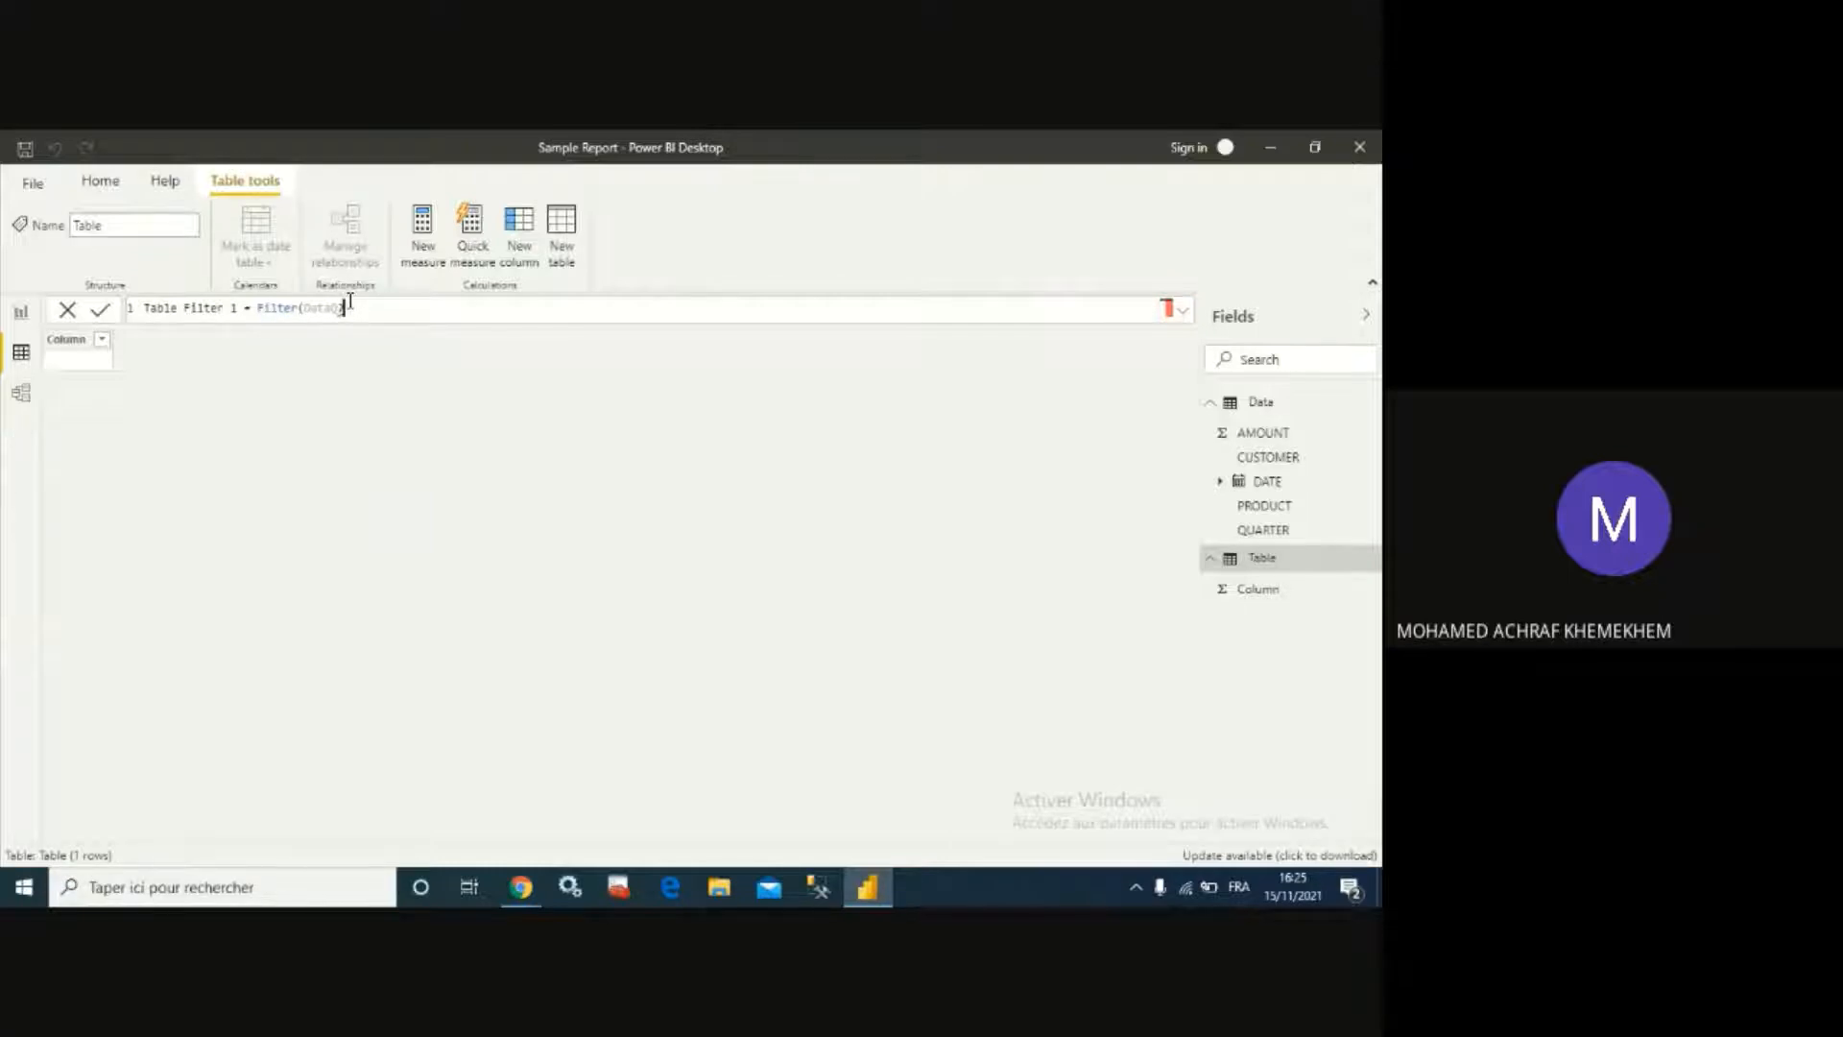
{"action": "key", "text": "BackSpace"}
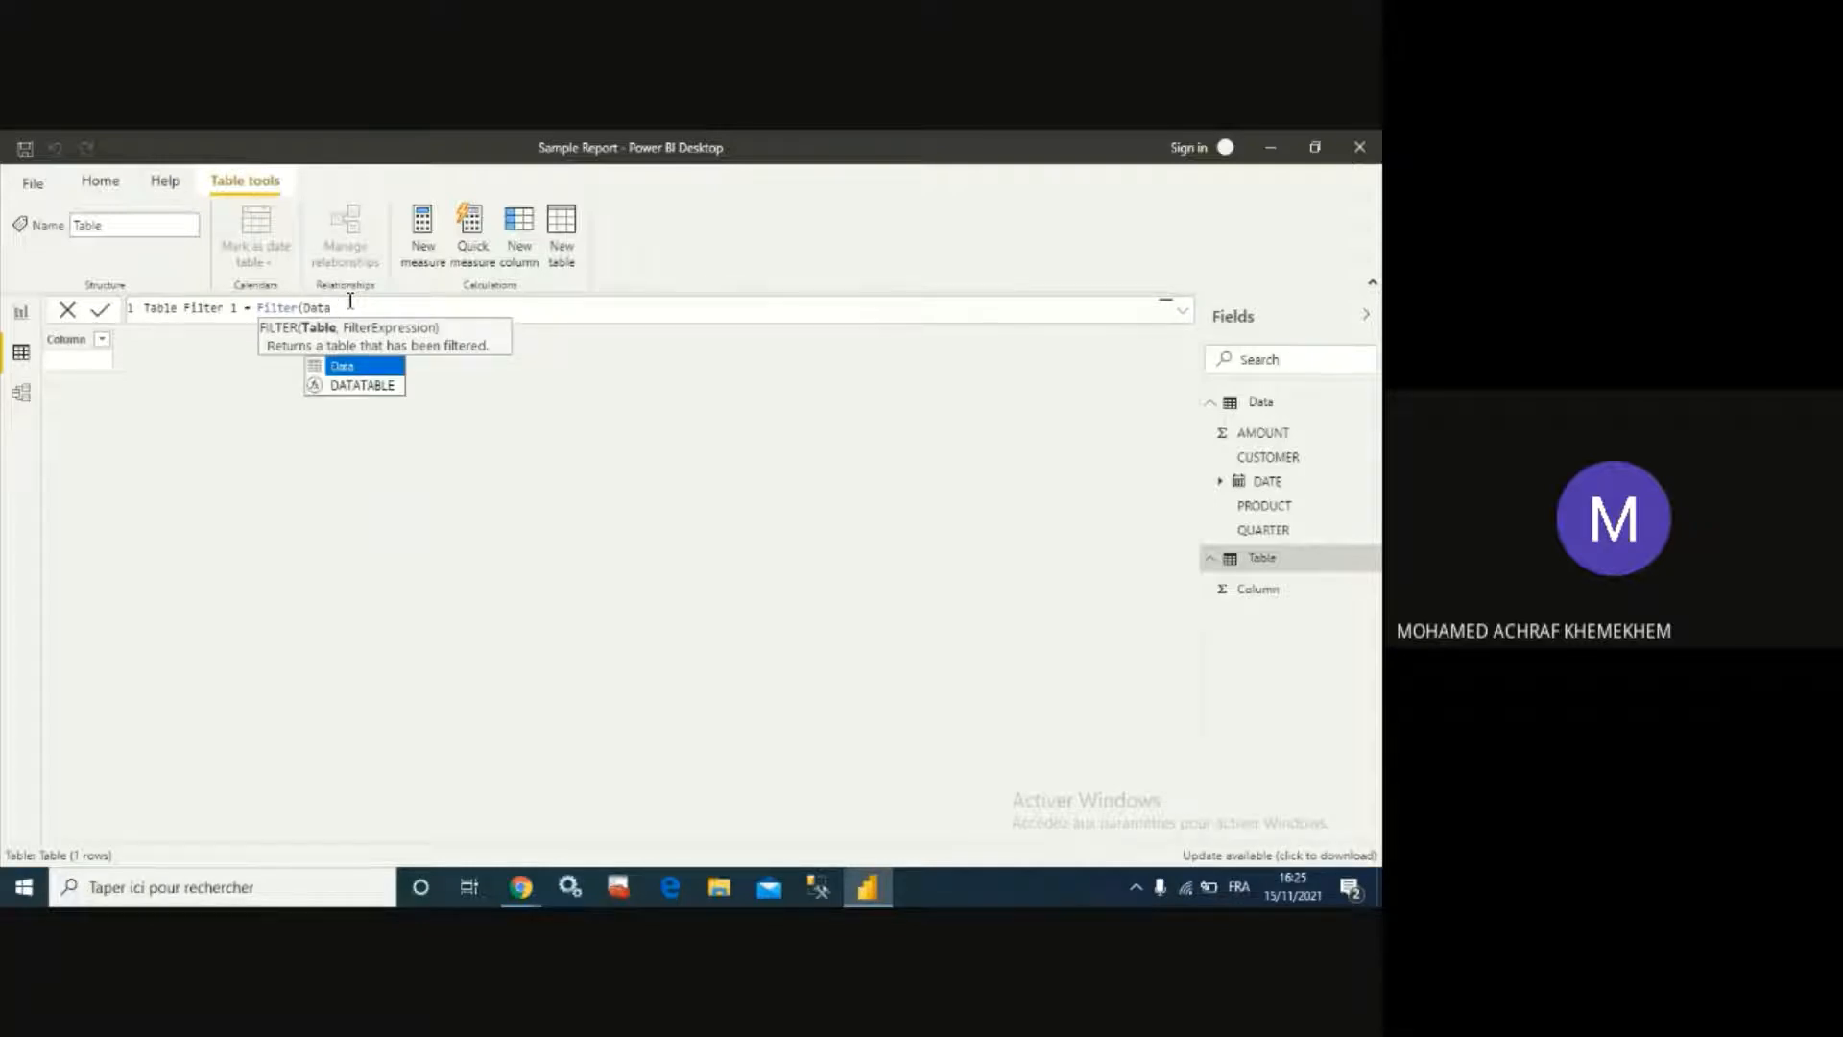
{"action": "type", "text": ", "}
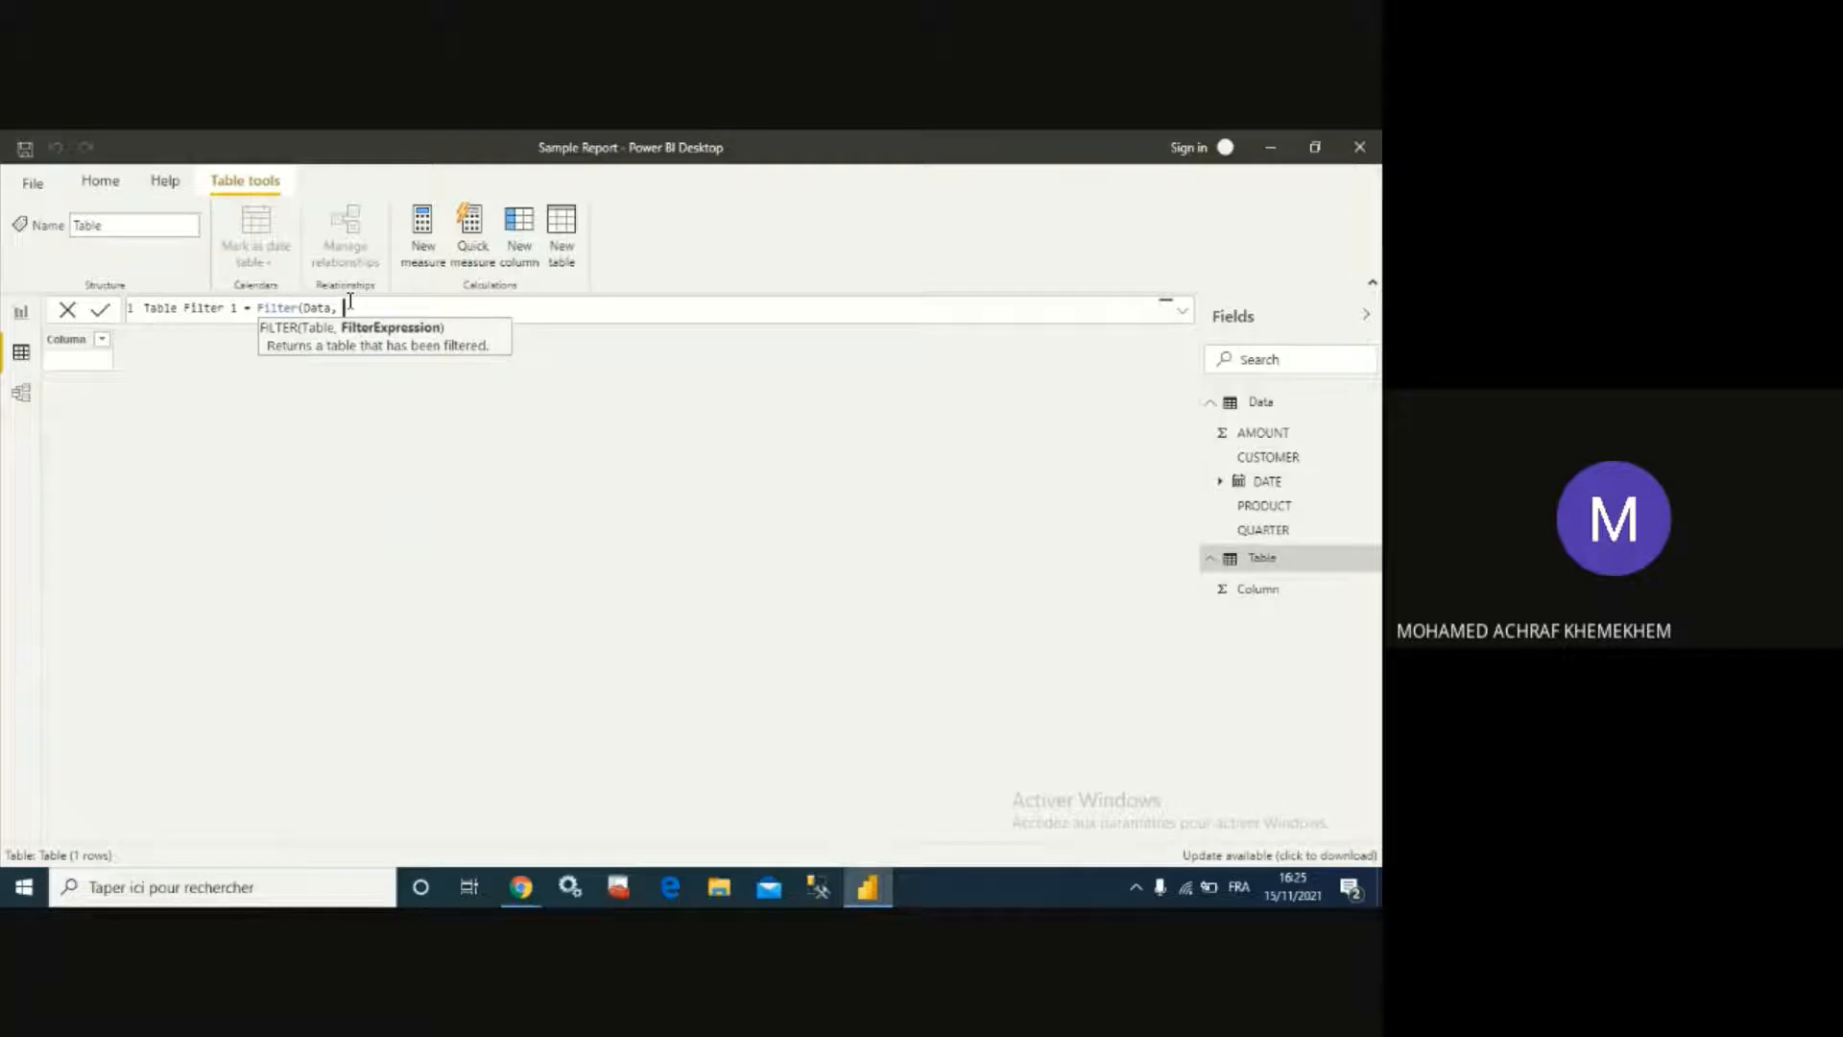
Reference the Data[PRODUCT] column as the start of the Table Filter 1 filter expression.
{"action": "type", "text": "Dta"}
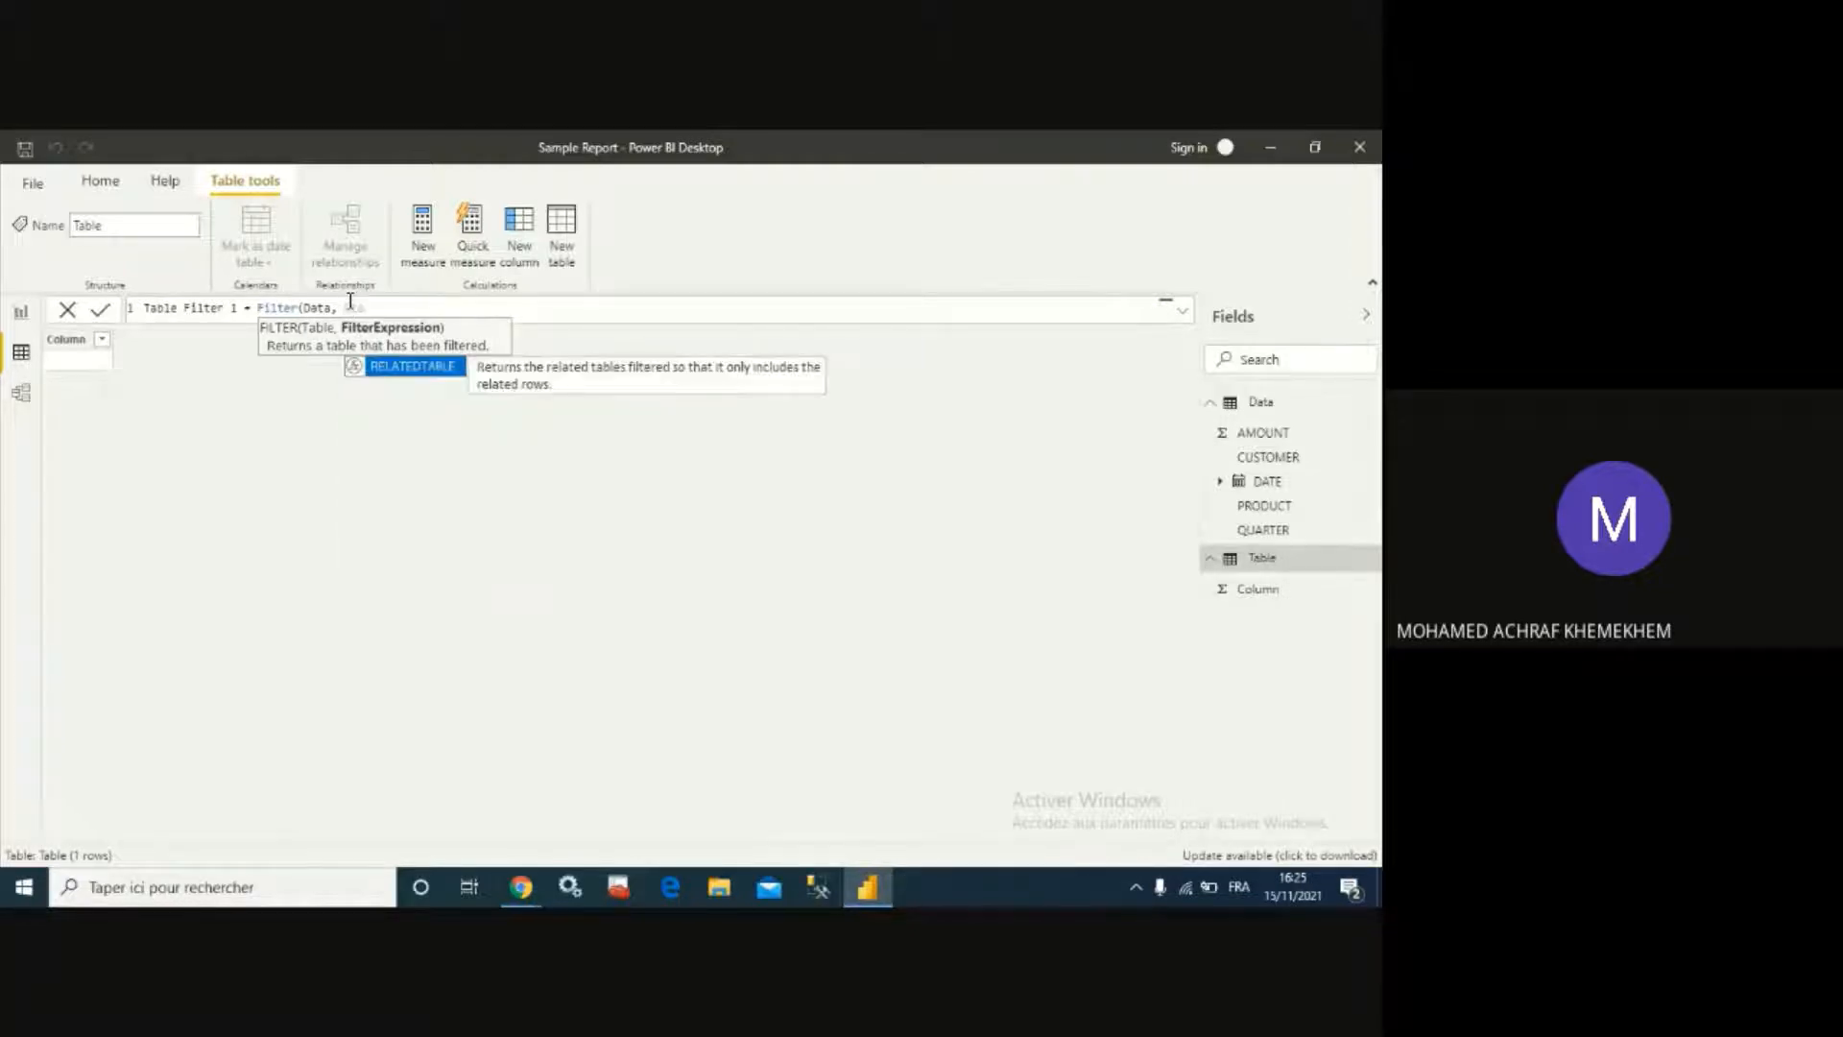
{"action": "key", "text": "BackSpace"}
{"action": "key", "text": "BackSpace"}
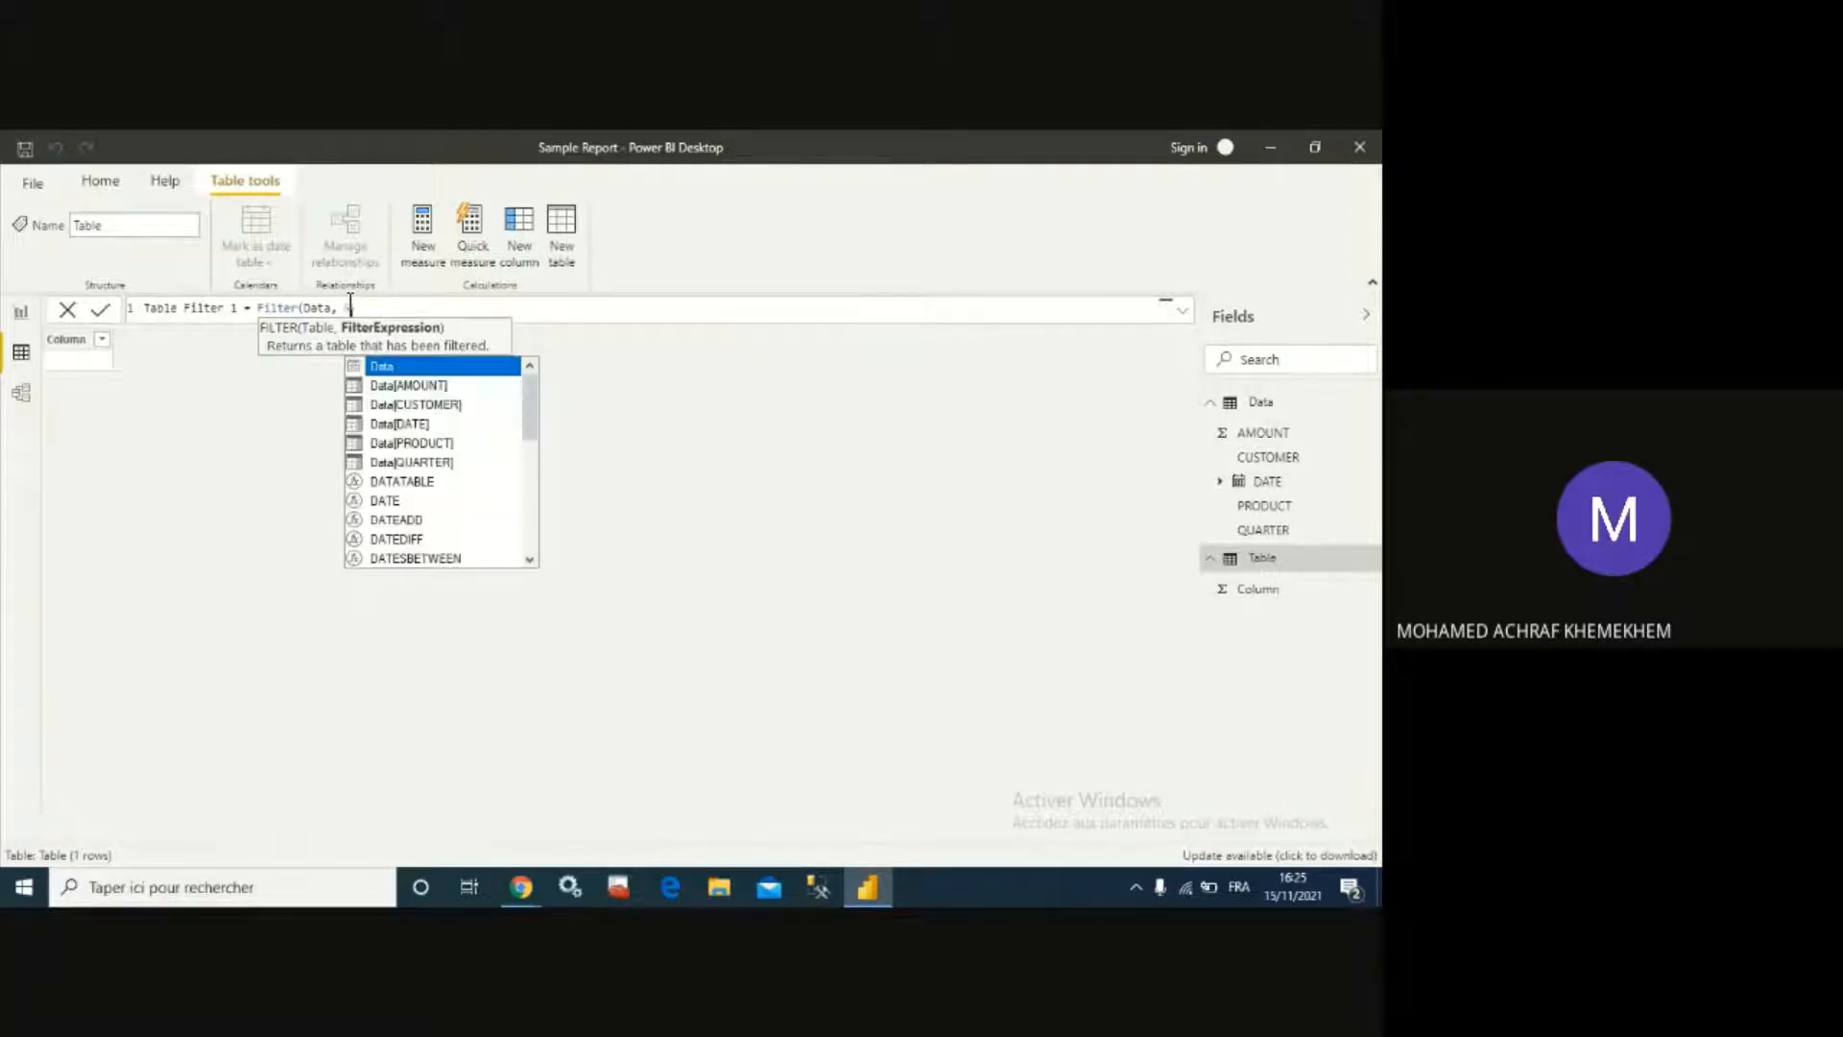
{"action": "type", "text": "ata"}
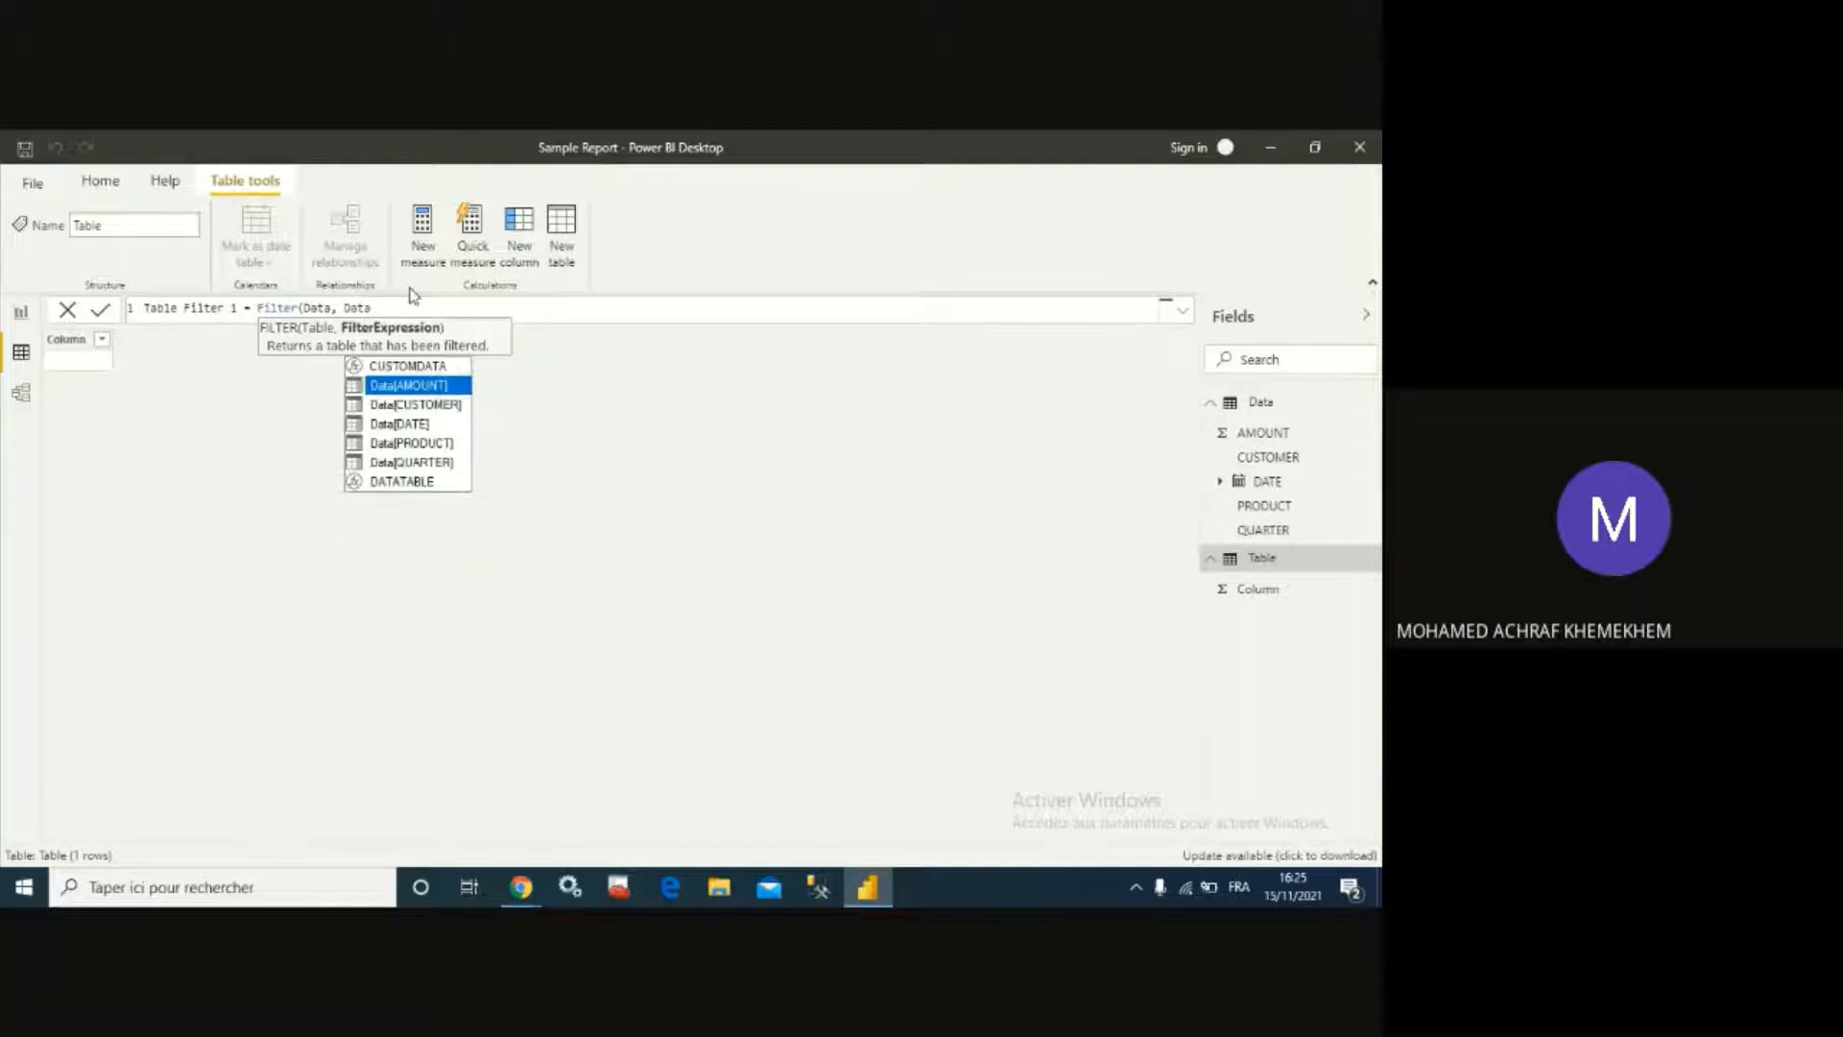
{"action": "double_click", "coordinate": [422, 443]}
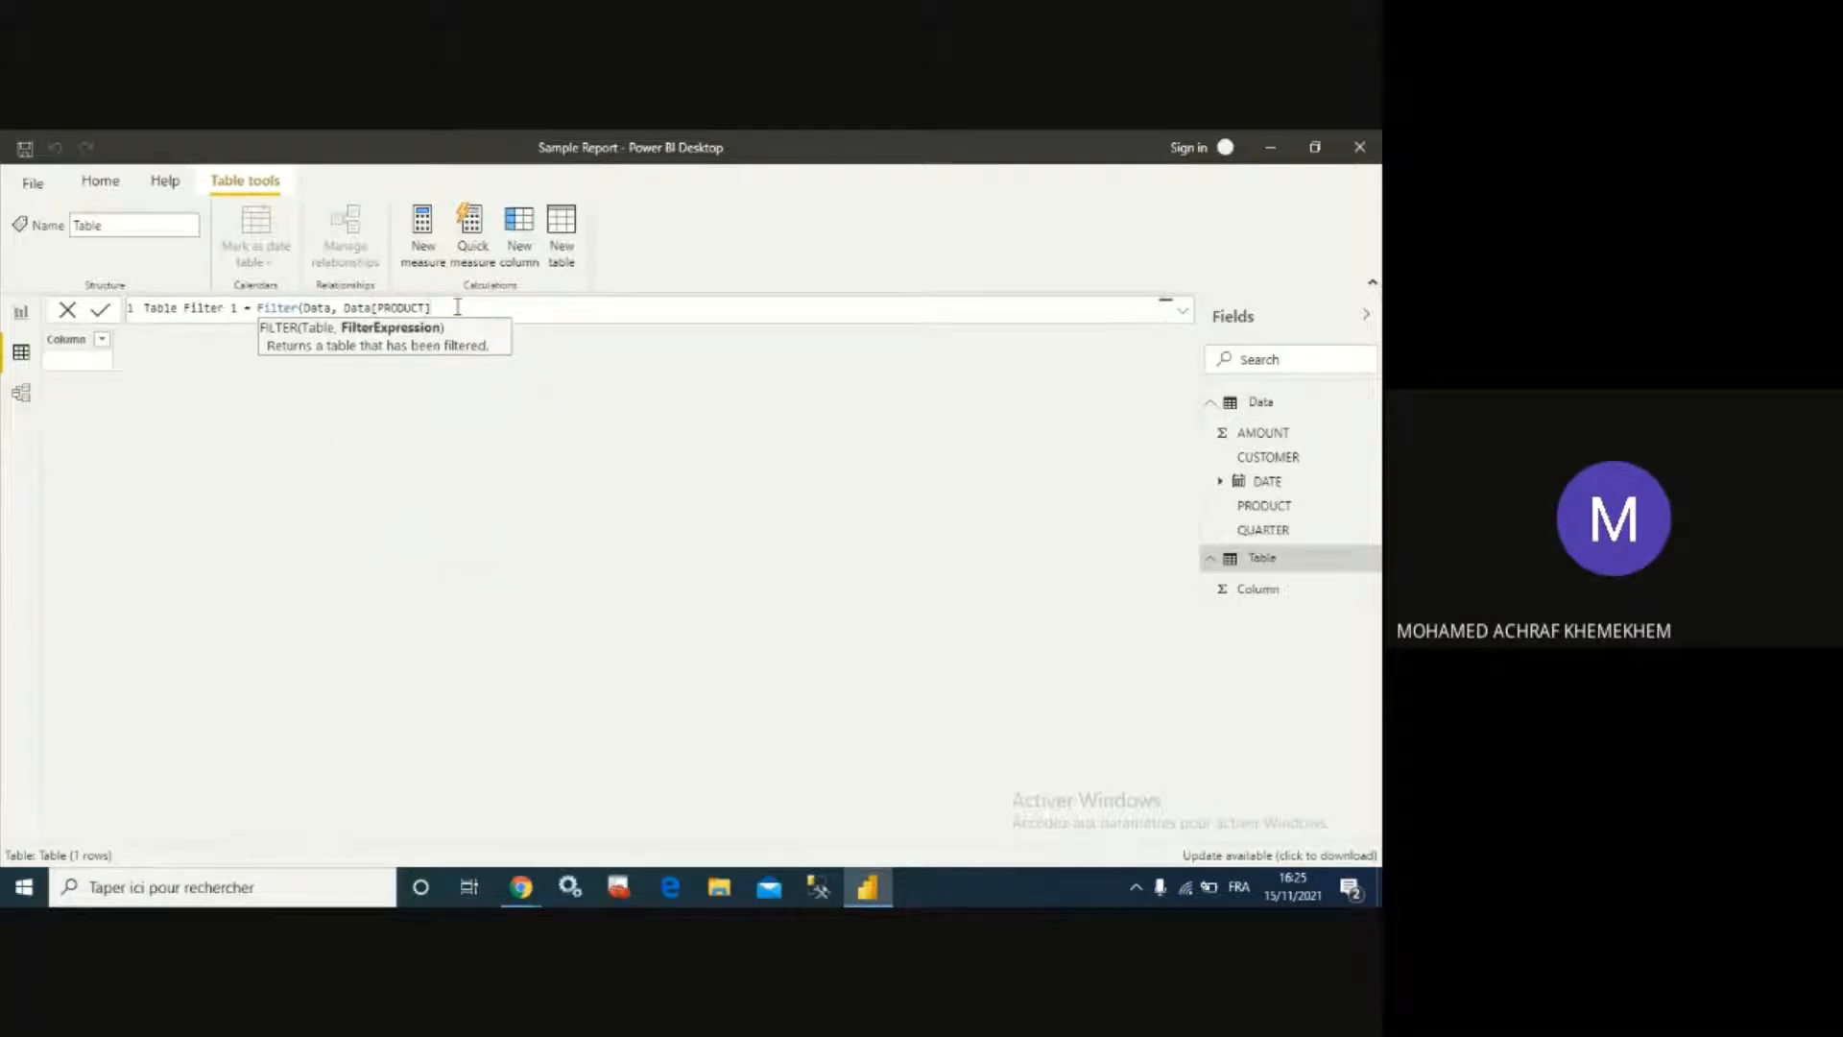
Complete the filter condition as = "Product 1", commit the Table Filter 1 formula and expand the table's field list.
{"action": "type", "text": "="}
{"action": "key", "text": "BackSpace"}
{"action": "key", "text": "BackSpace"}
{"action": "type", "text": "\"\""}
{"action": "type", "text": "Pro"}
{"action": "type", "text": "duct "}
{"action": "type", "text": "1"}
{"action": "left_click", "coordinate": [102, 314]}
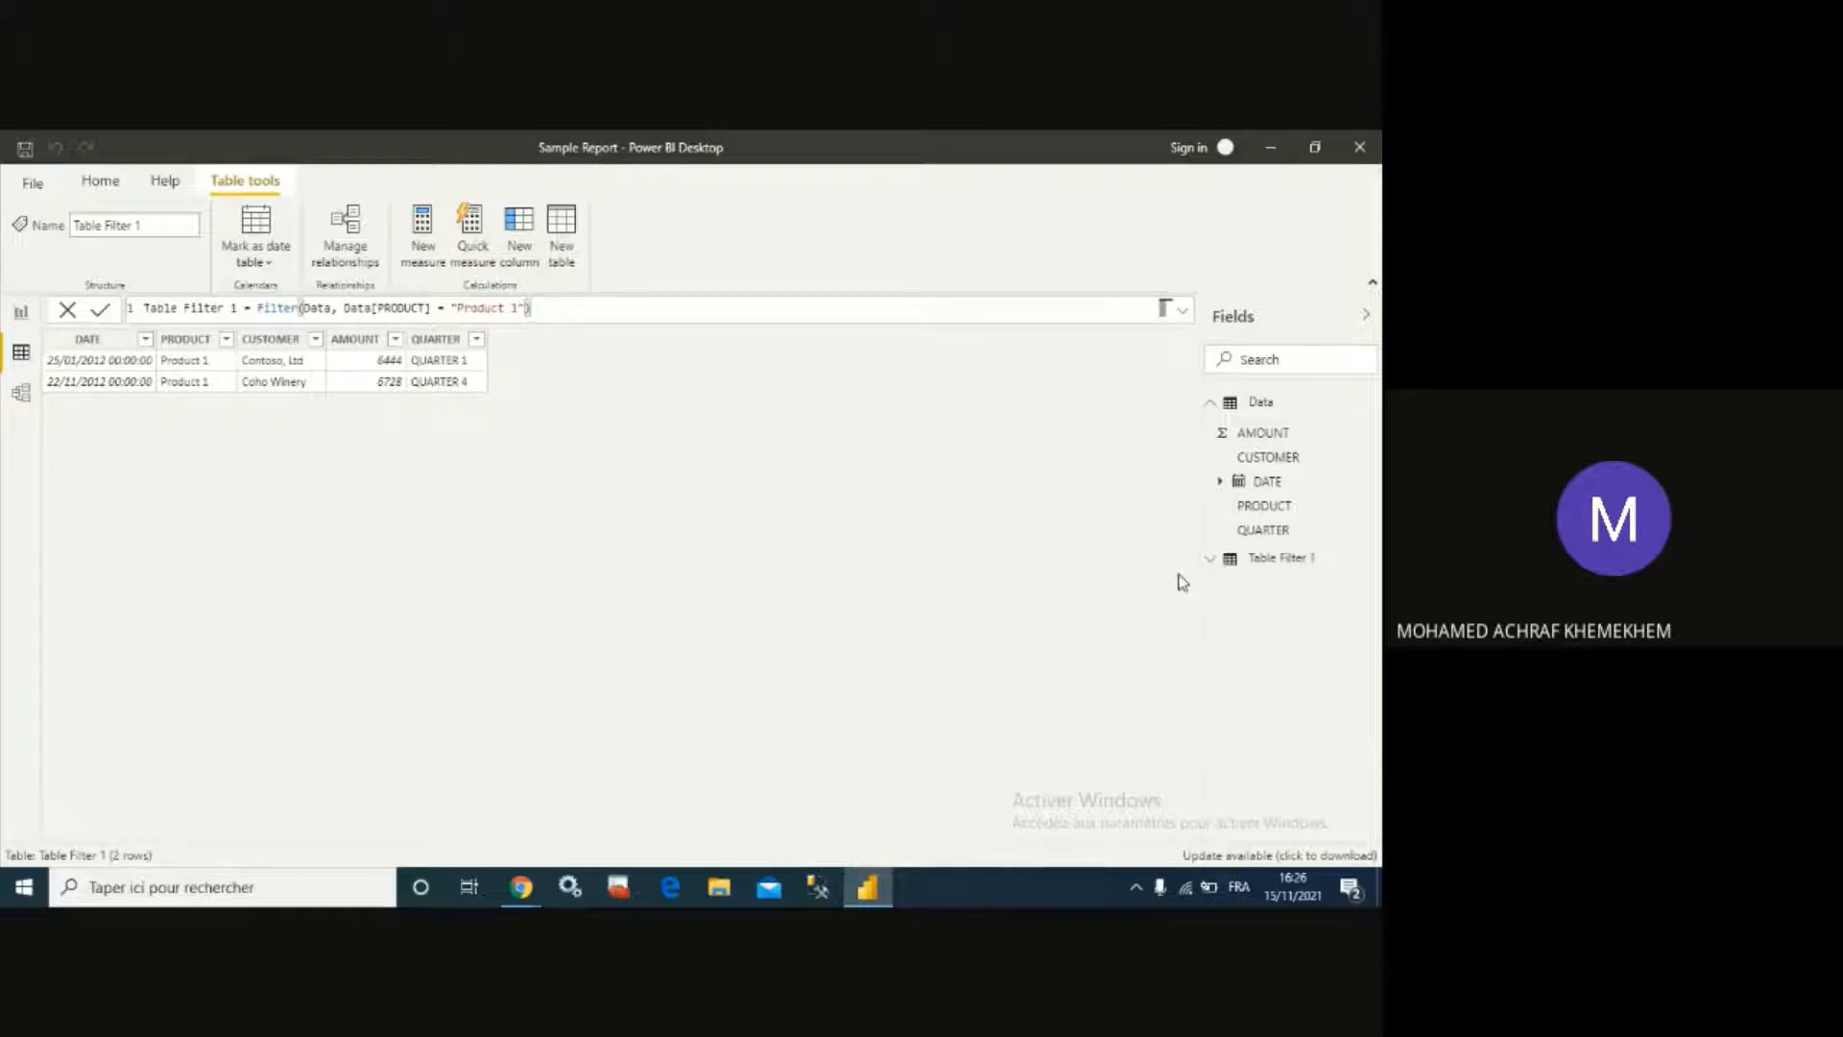
{"action": "left_click", "coordinate": [1212, 561]}
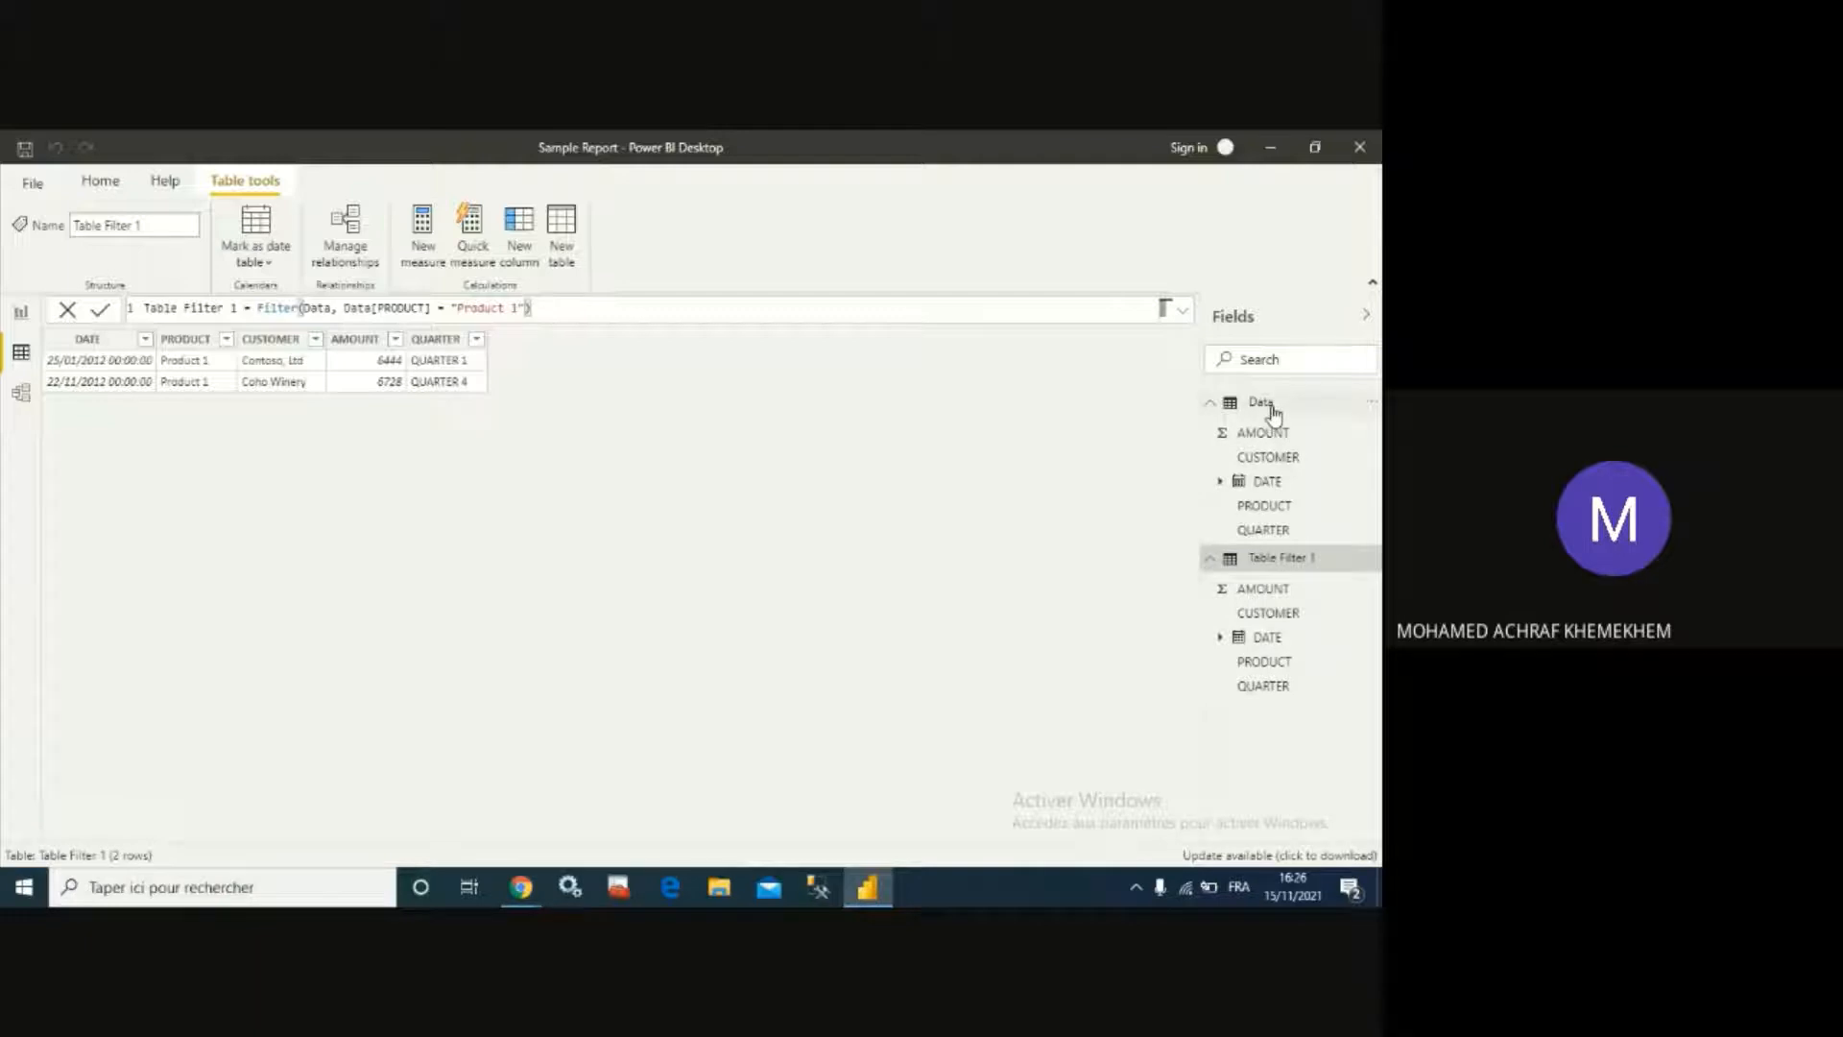
{"action": "mouse_move", "coordinate": [1273, 415]}
Add another calculated table and name it Table Filter 2 in its formula.
{"action": "left_click", "coordinate": [565, 248]}
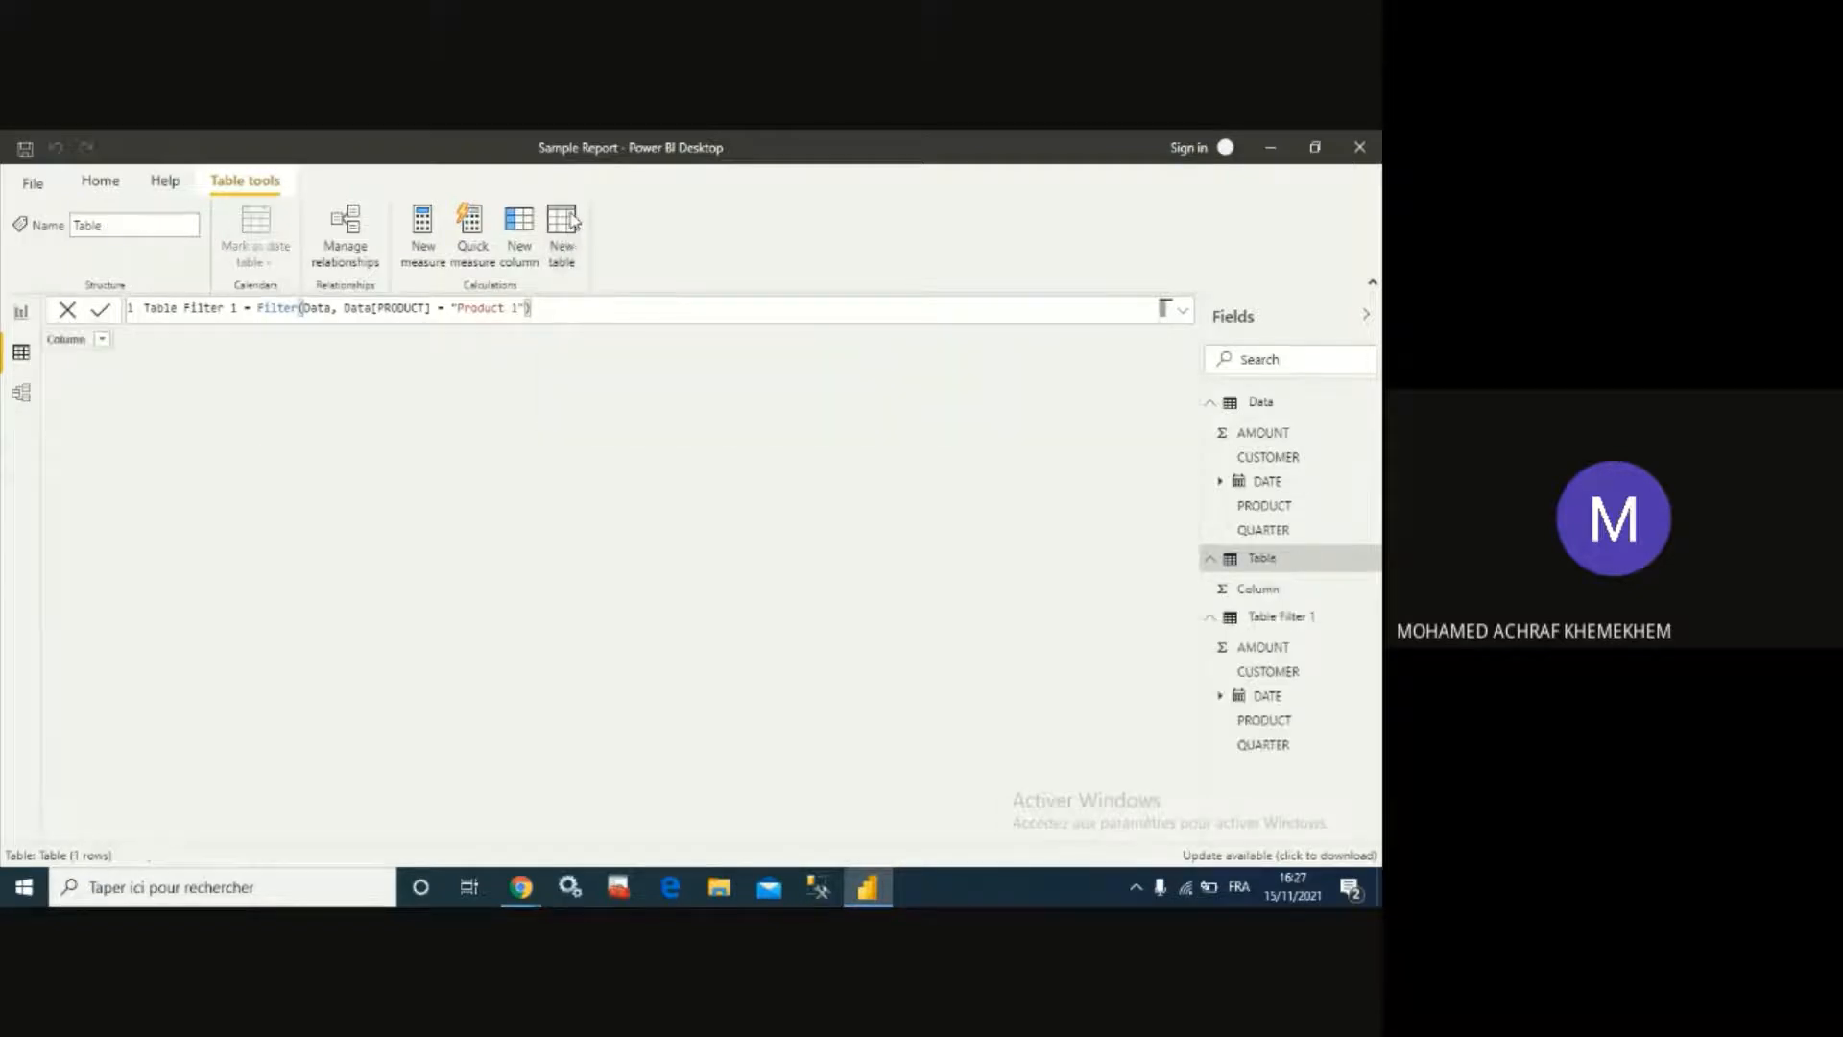
{"action": "left_click", "coordinate": [183, 307]}
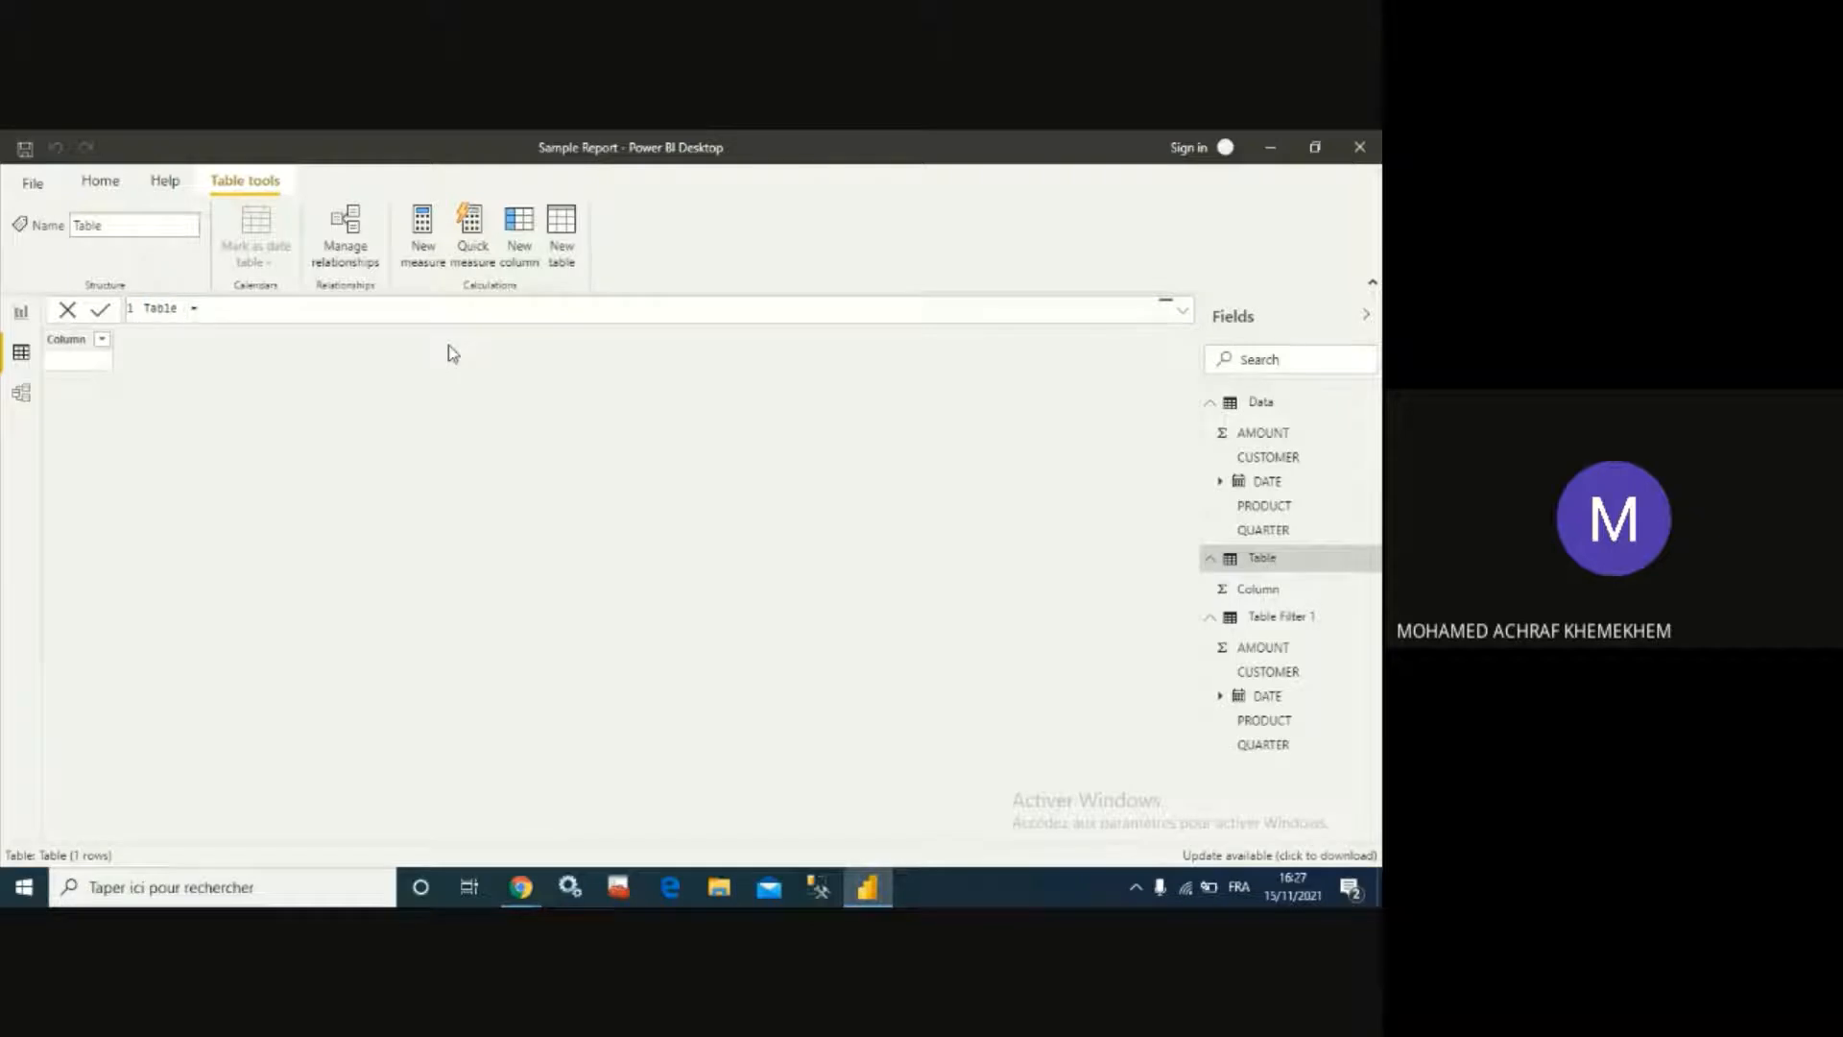
{"action": "type", "text": "Fil"}
{"action": "type", "text": "ter "}
{"action": "type", "text": "2"}
Begin the Table Filter 2 formula with FILTER on the Data table, using Data[PRODUCT] in the filter expression.
{"action": "type", "text": "FI"}
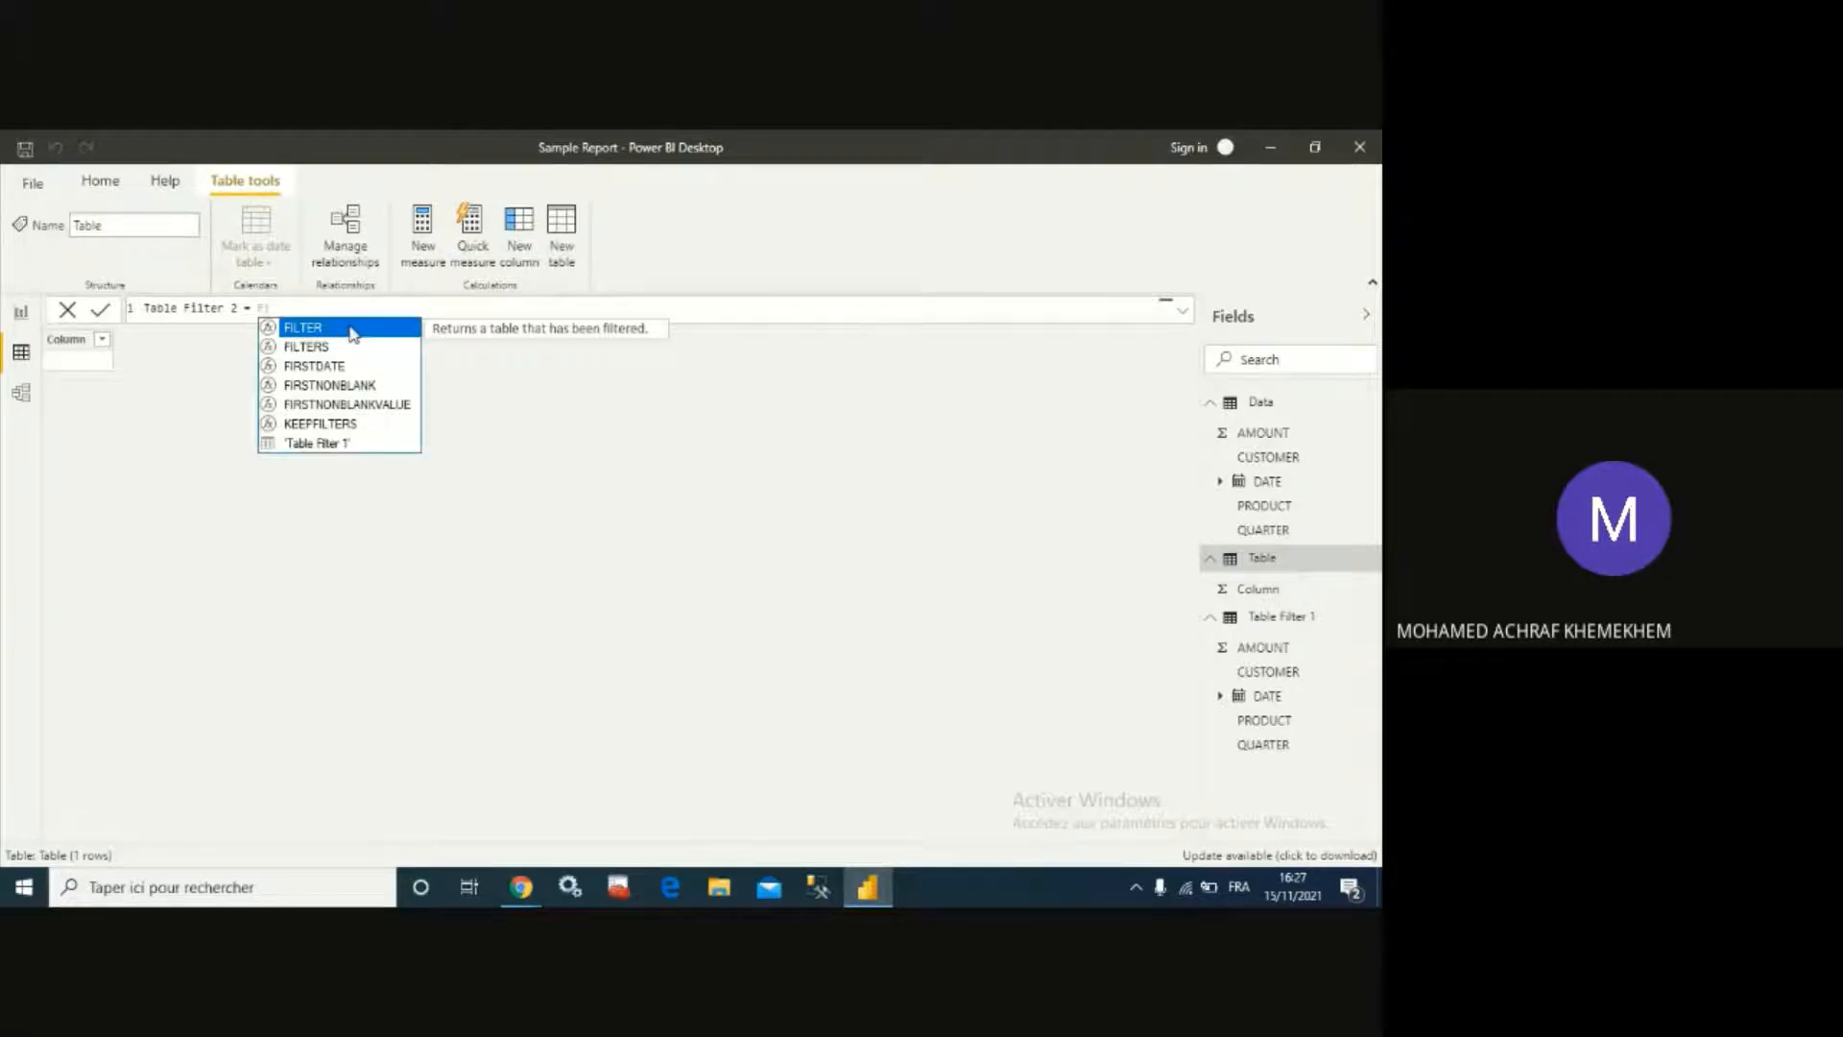
{"action": "left_click", "coordinate": [355, 329]}
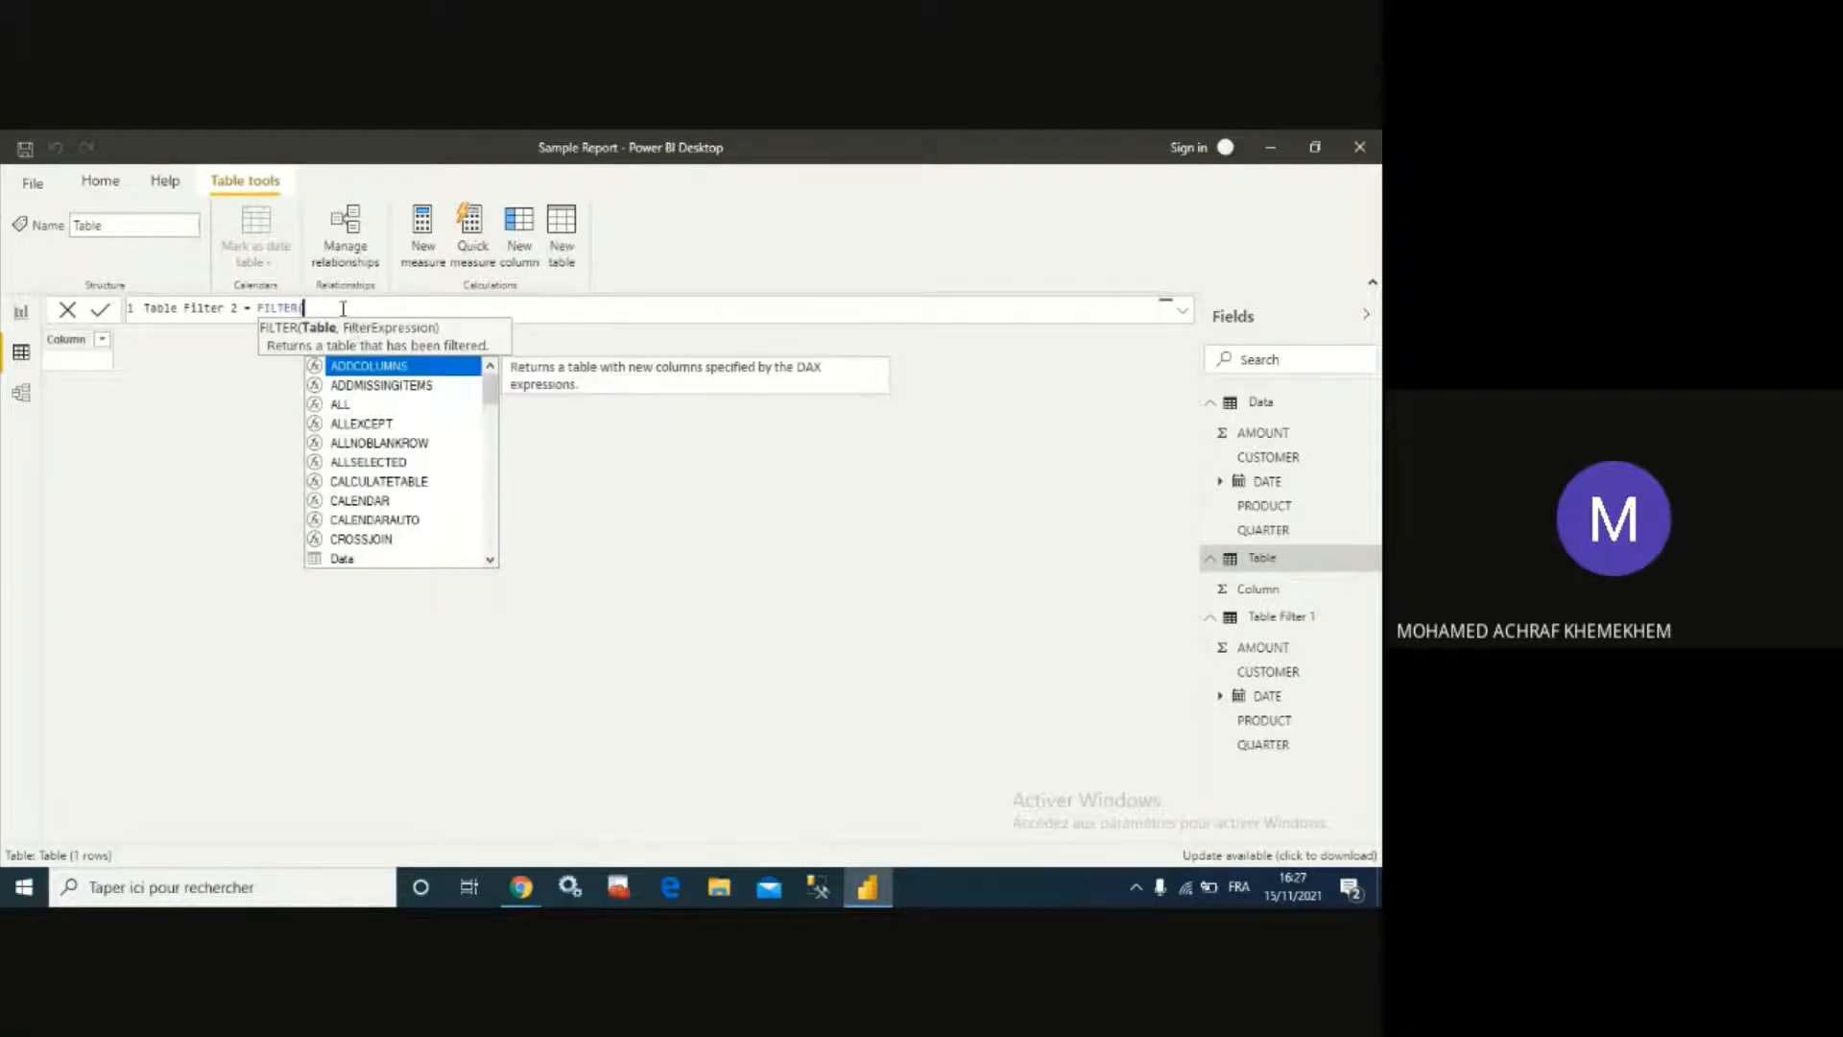
{"action": "double_click", "coordinate": [338, 557]}
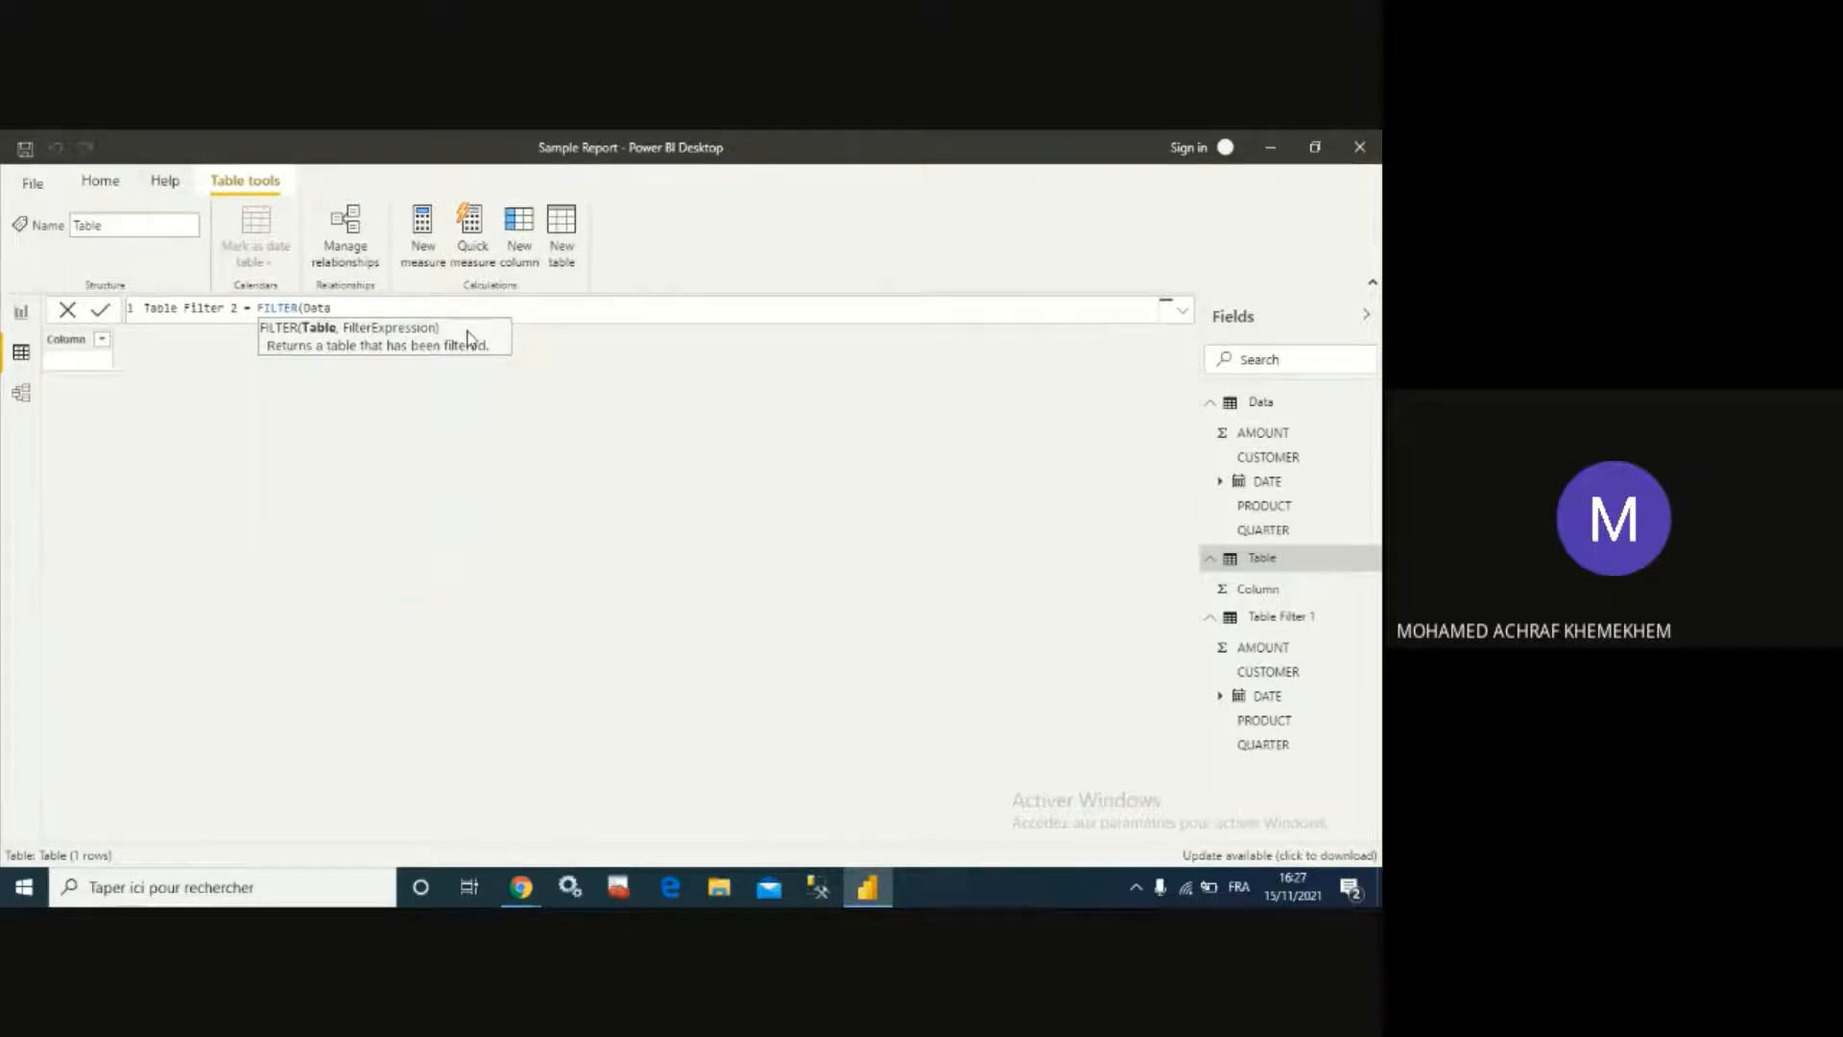
{"action": "type", "text": ", Data"}
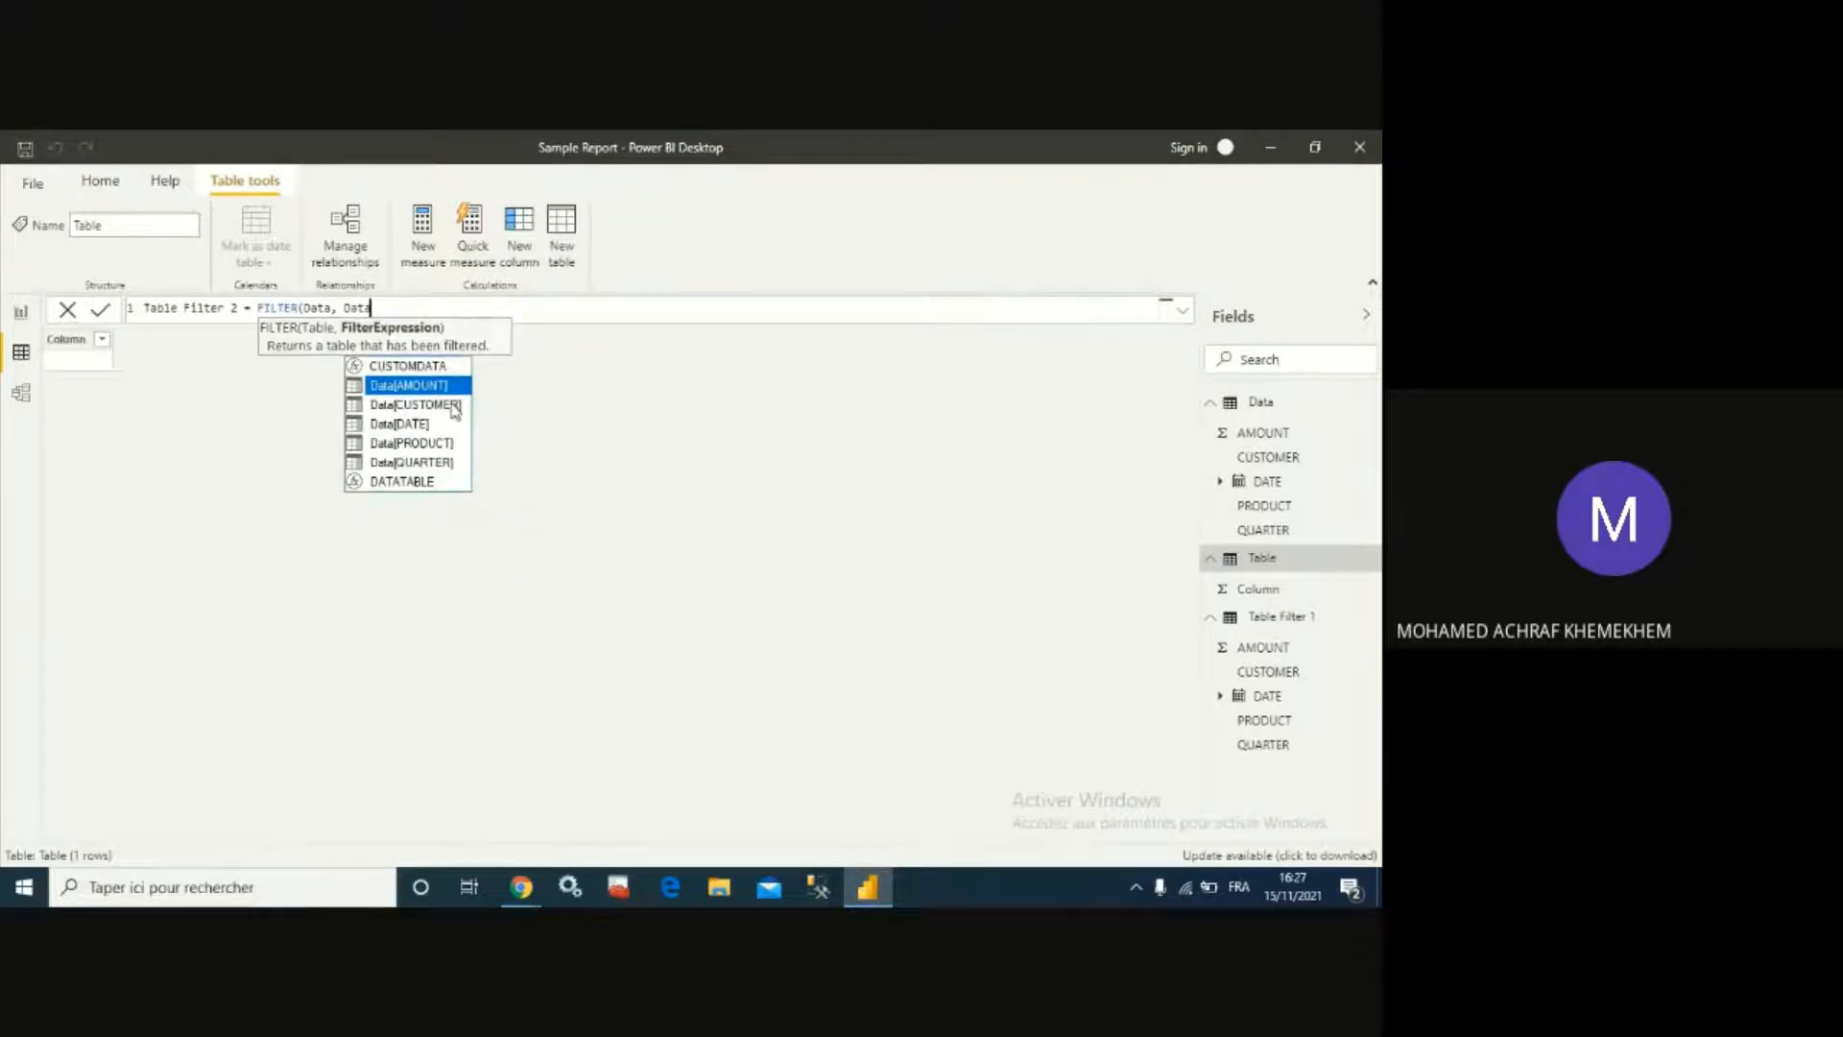
{"action": "left_click", "coordinate": [444, 439]}
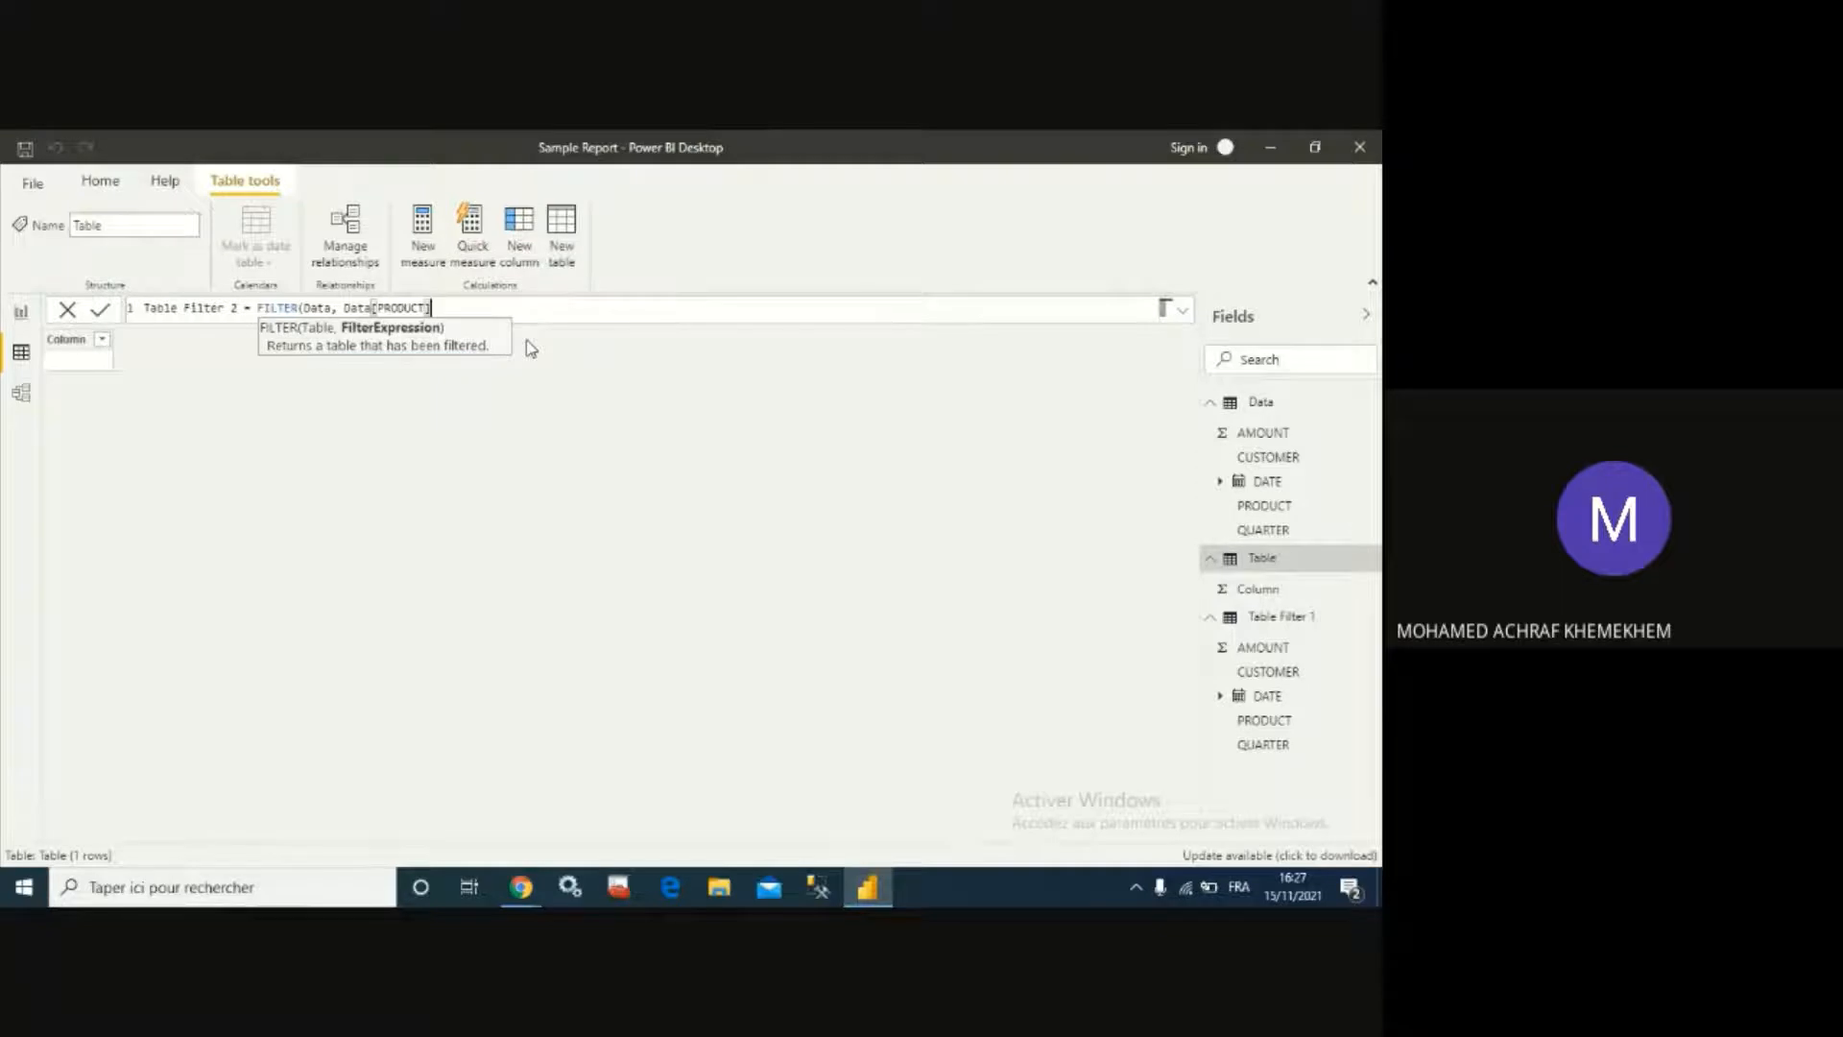
Set the product condition in the Table Filter 2 formula to = "Product 2".
{"action": "type", "text": "= "}
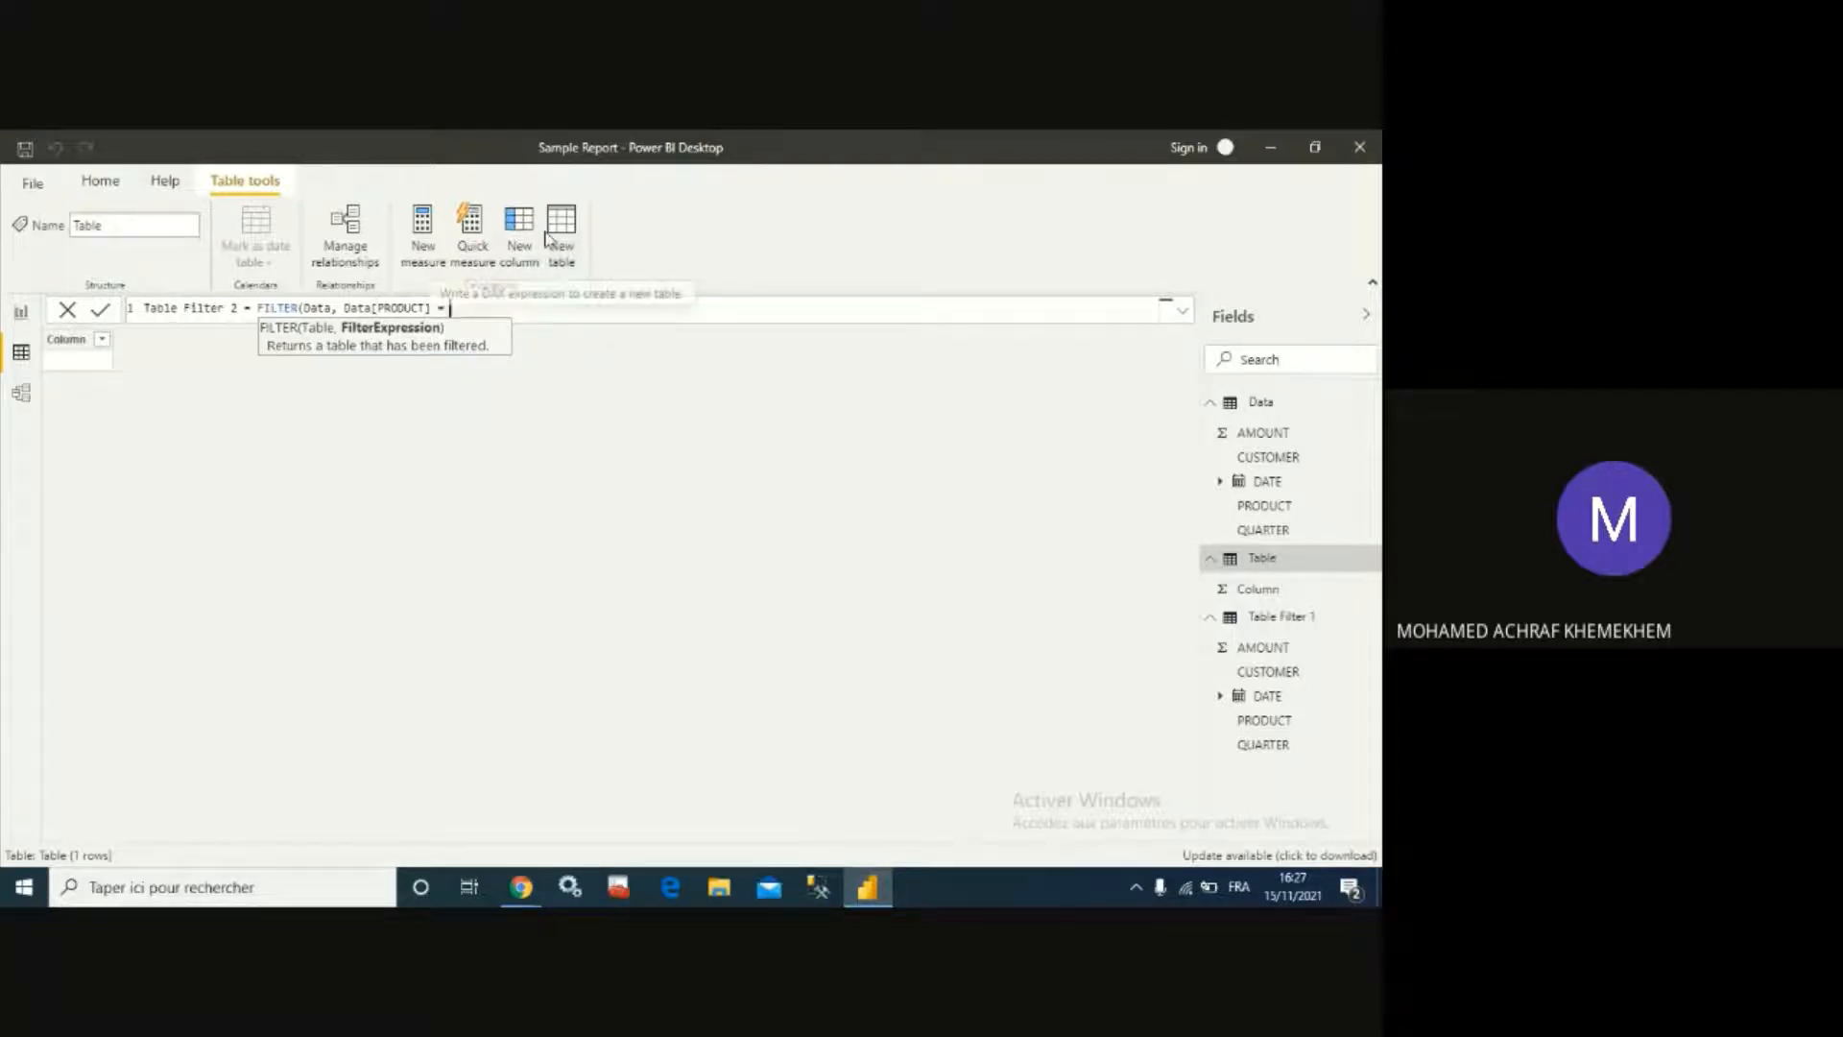
{"action": "type", "text": "\""}
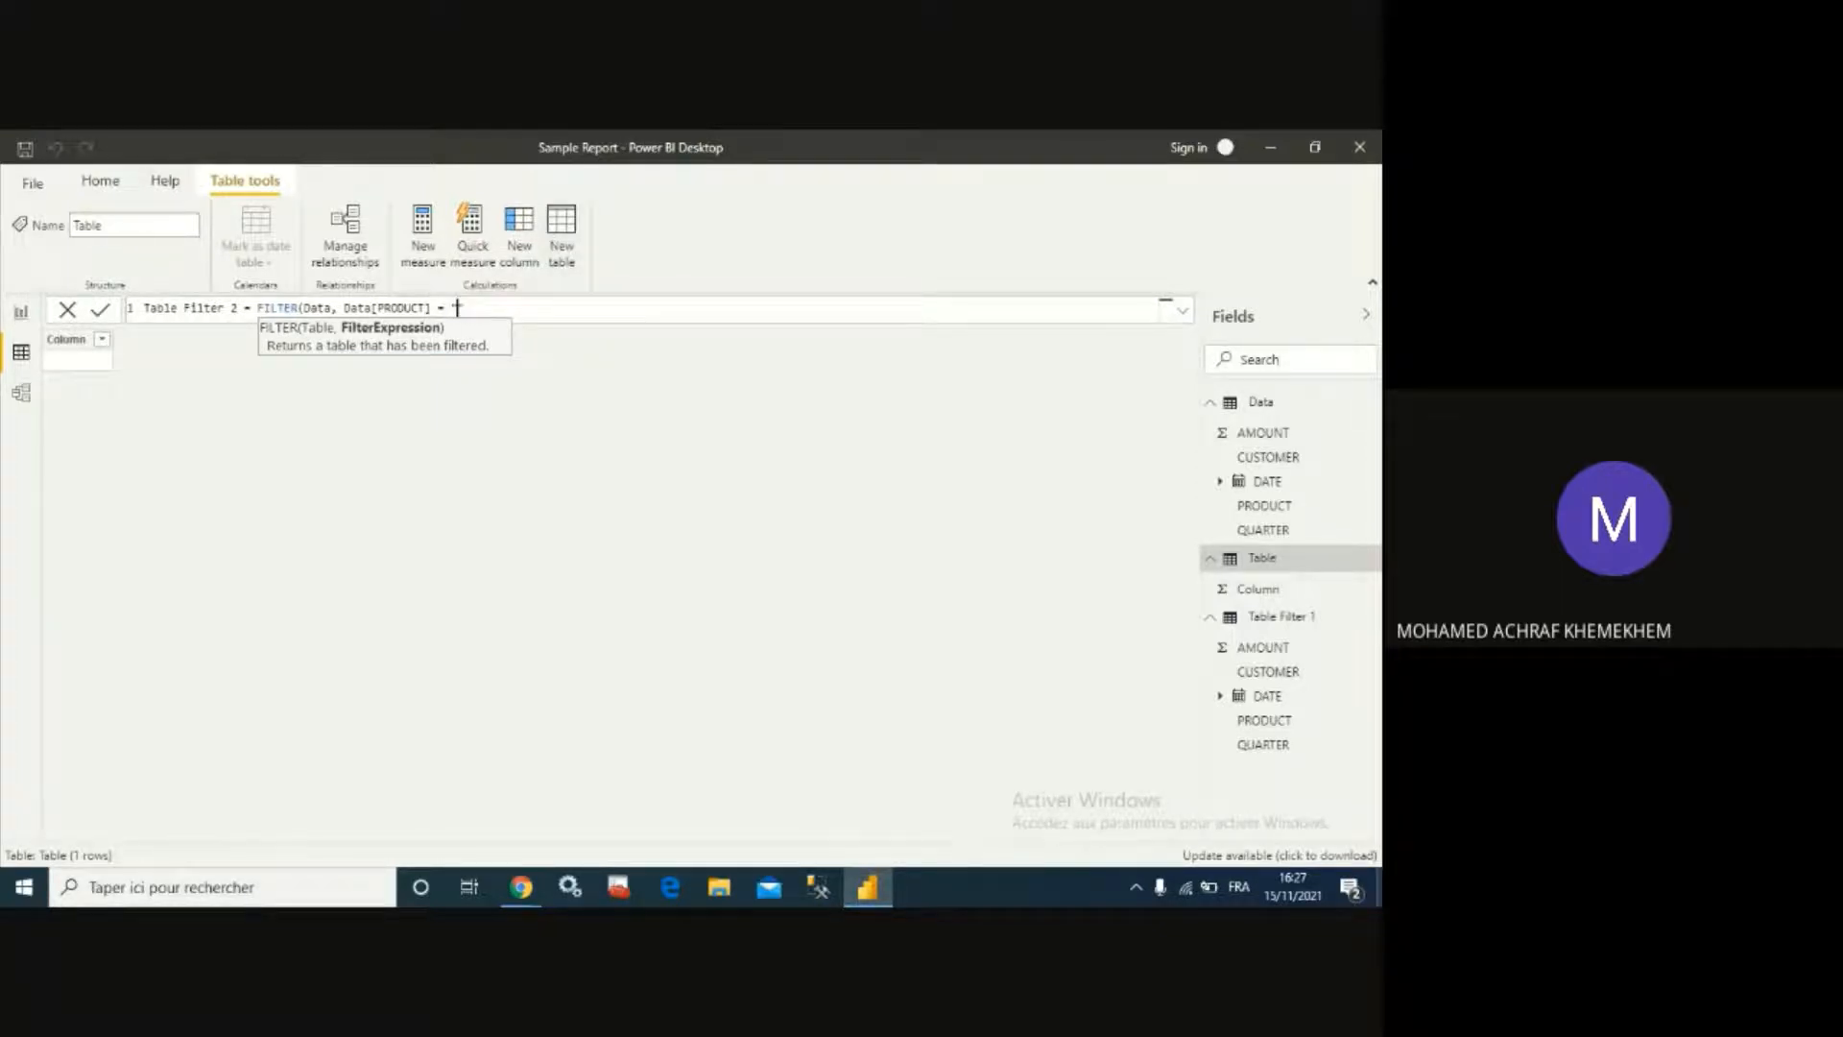
{"action": "type", "text": "Produ"}
{"action": "type", "text": "ct 1"}
{"action": "type", "text": "\""}
Add the condition && Data[AMOUNT]>=200 to the Table Filter 2 formula and commit it.
{"action": "type", "text": " &&"}
{"action": "type", "text": " Data"}
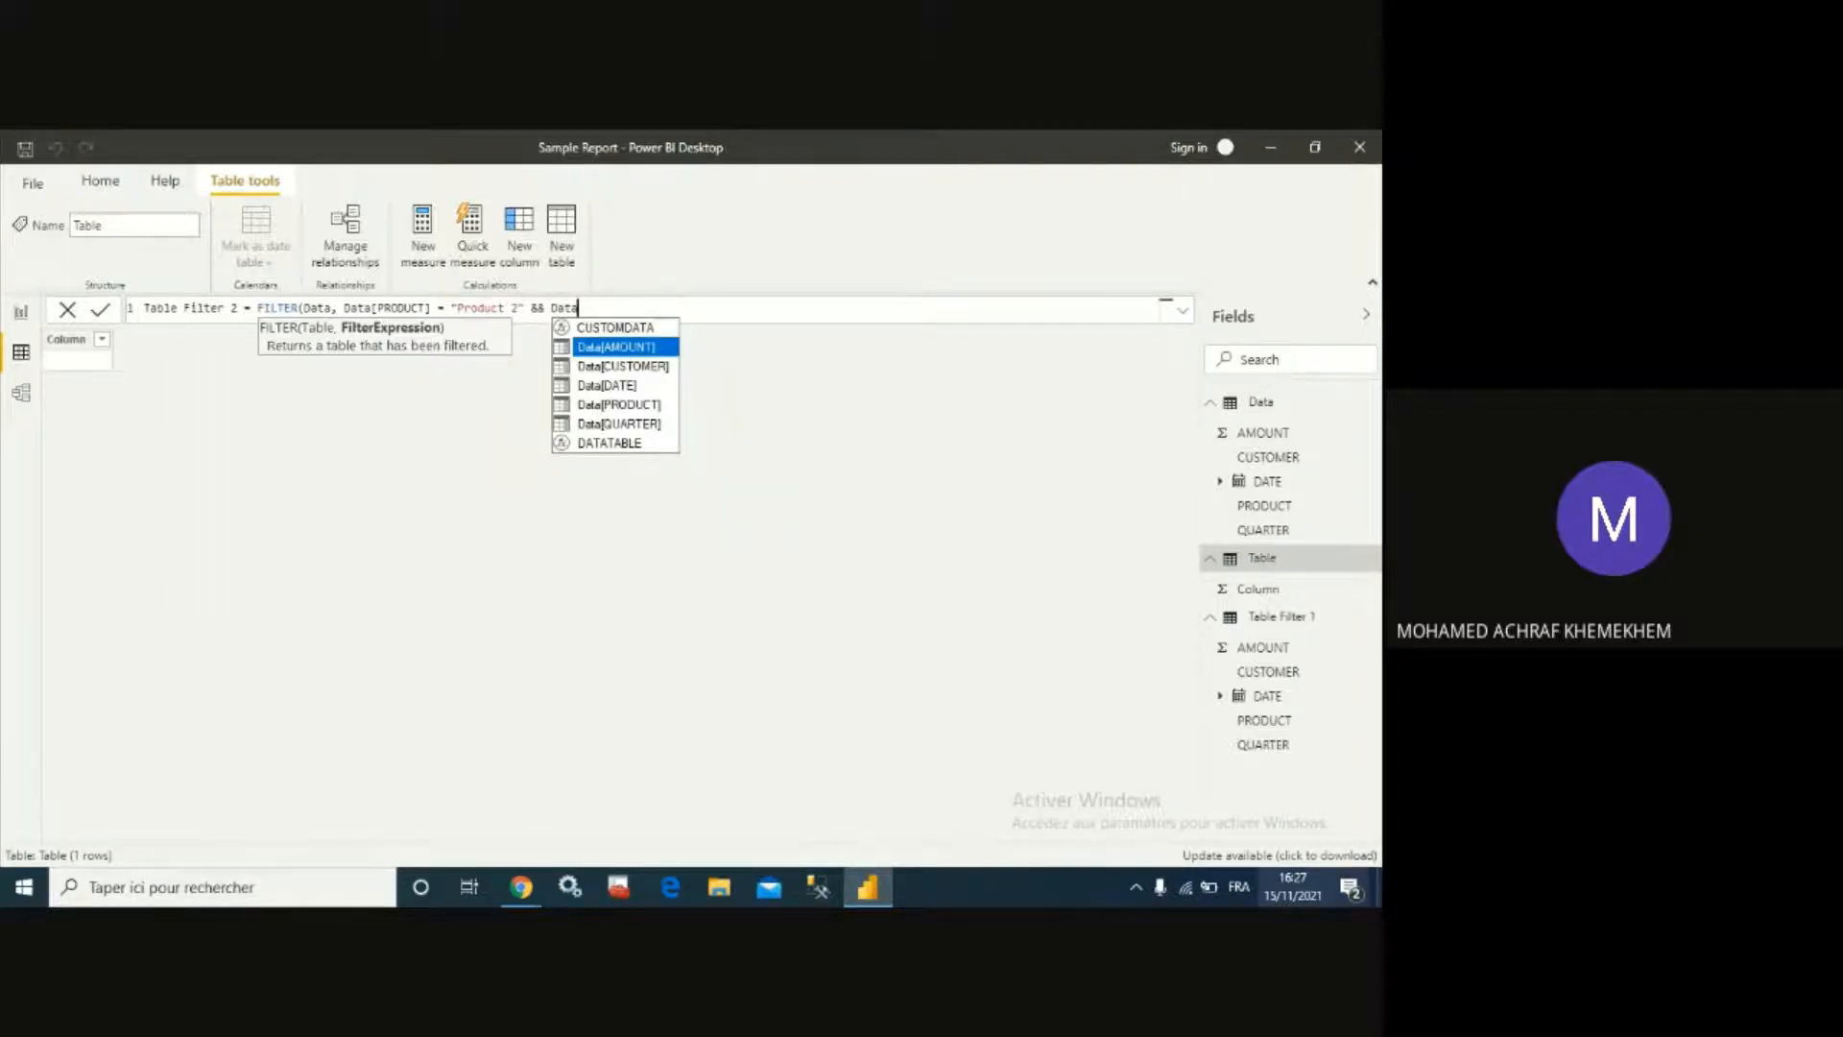
{"action": "key", "text": "Escape"}
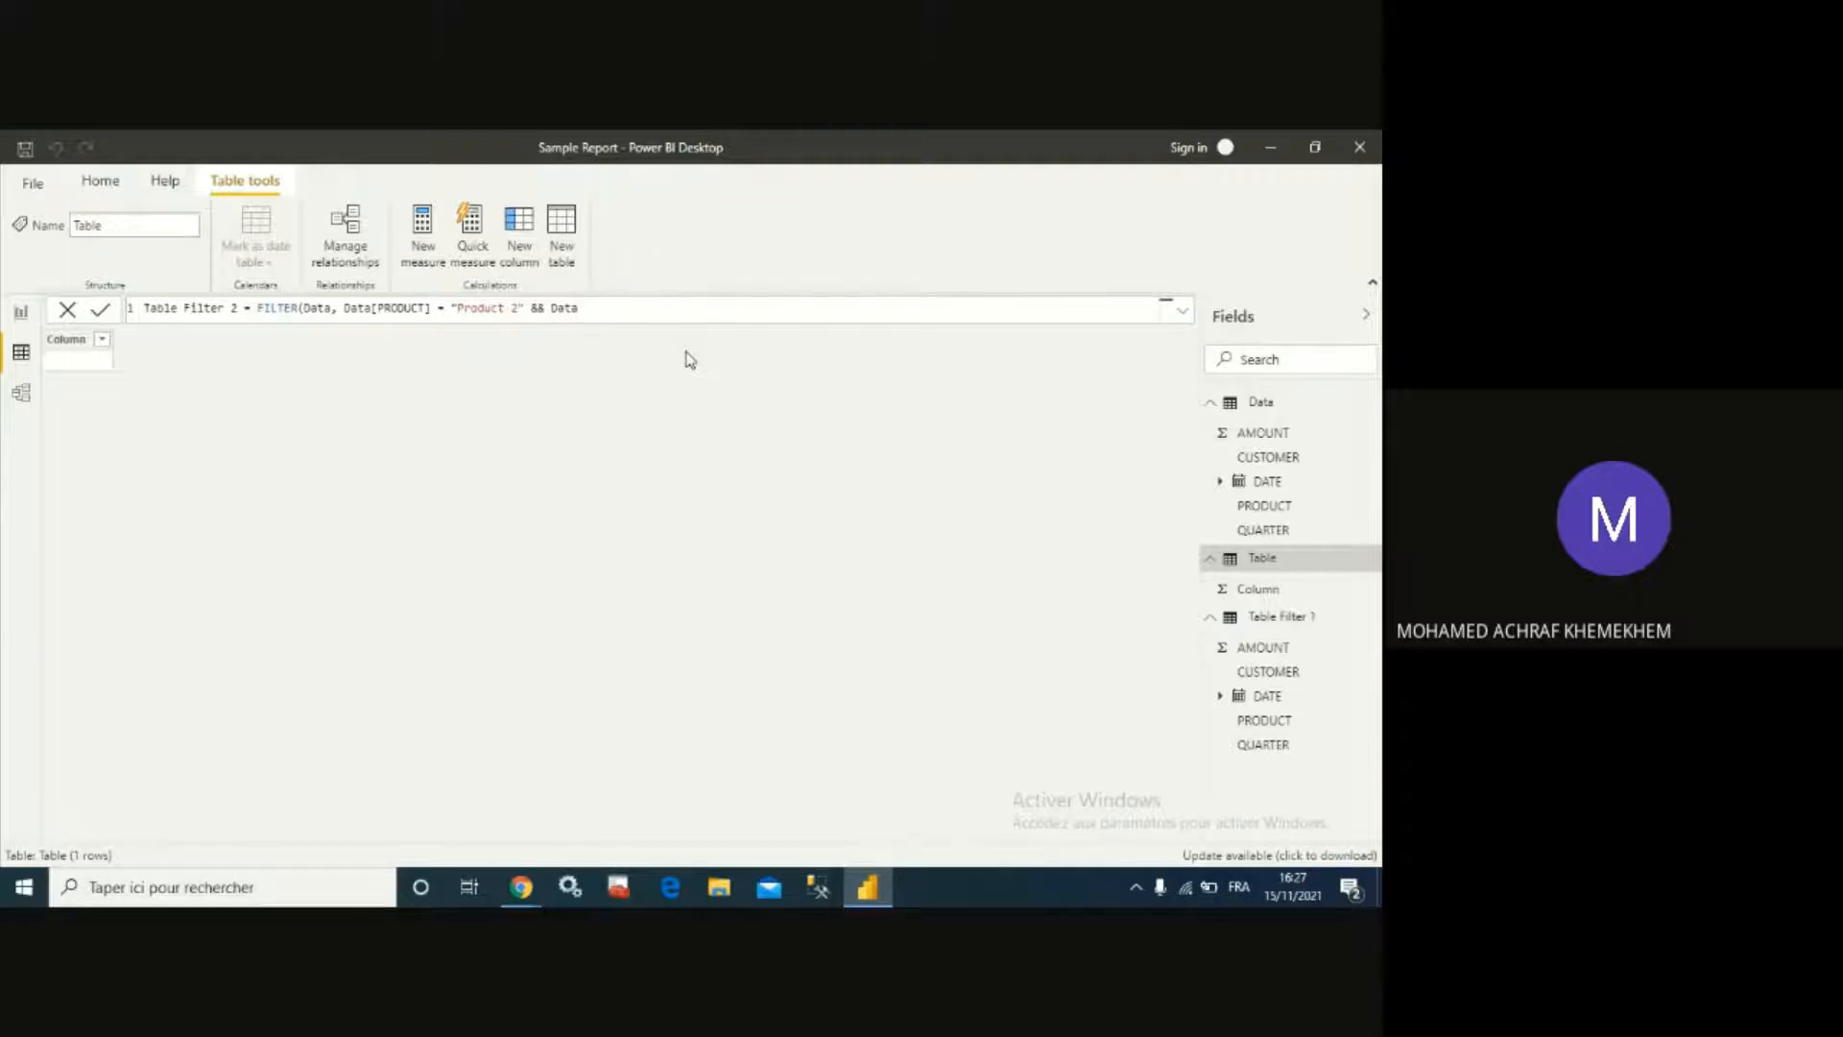
{"action": "type", "text": "["}
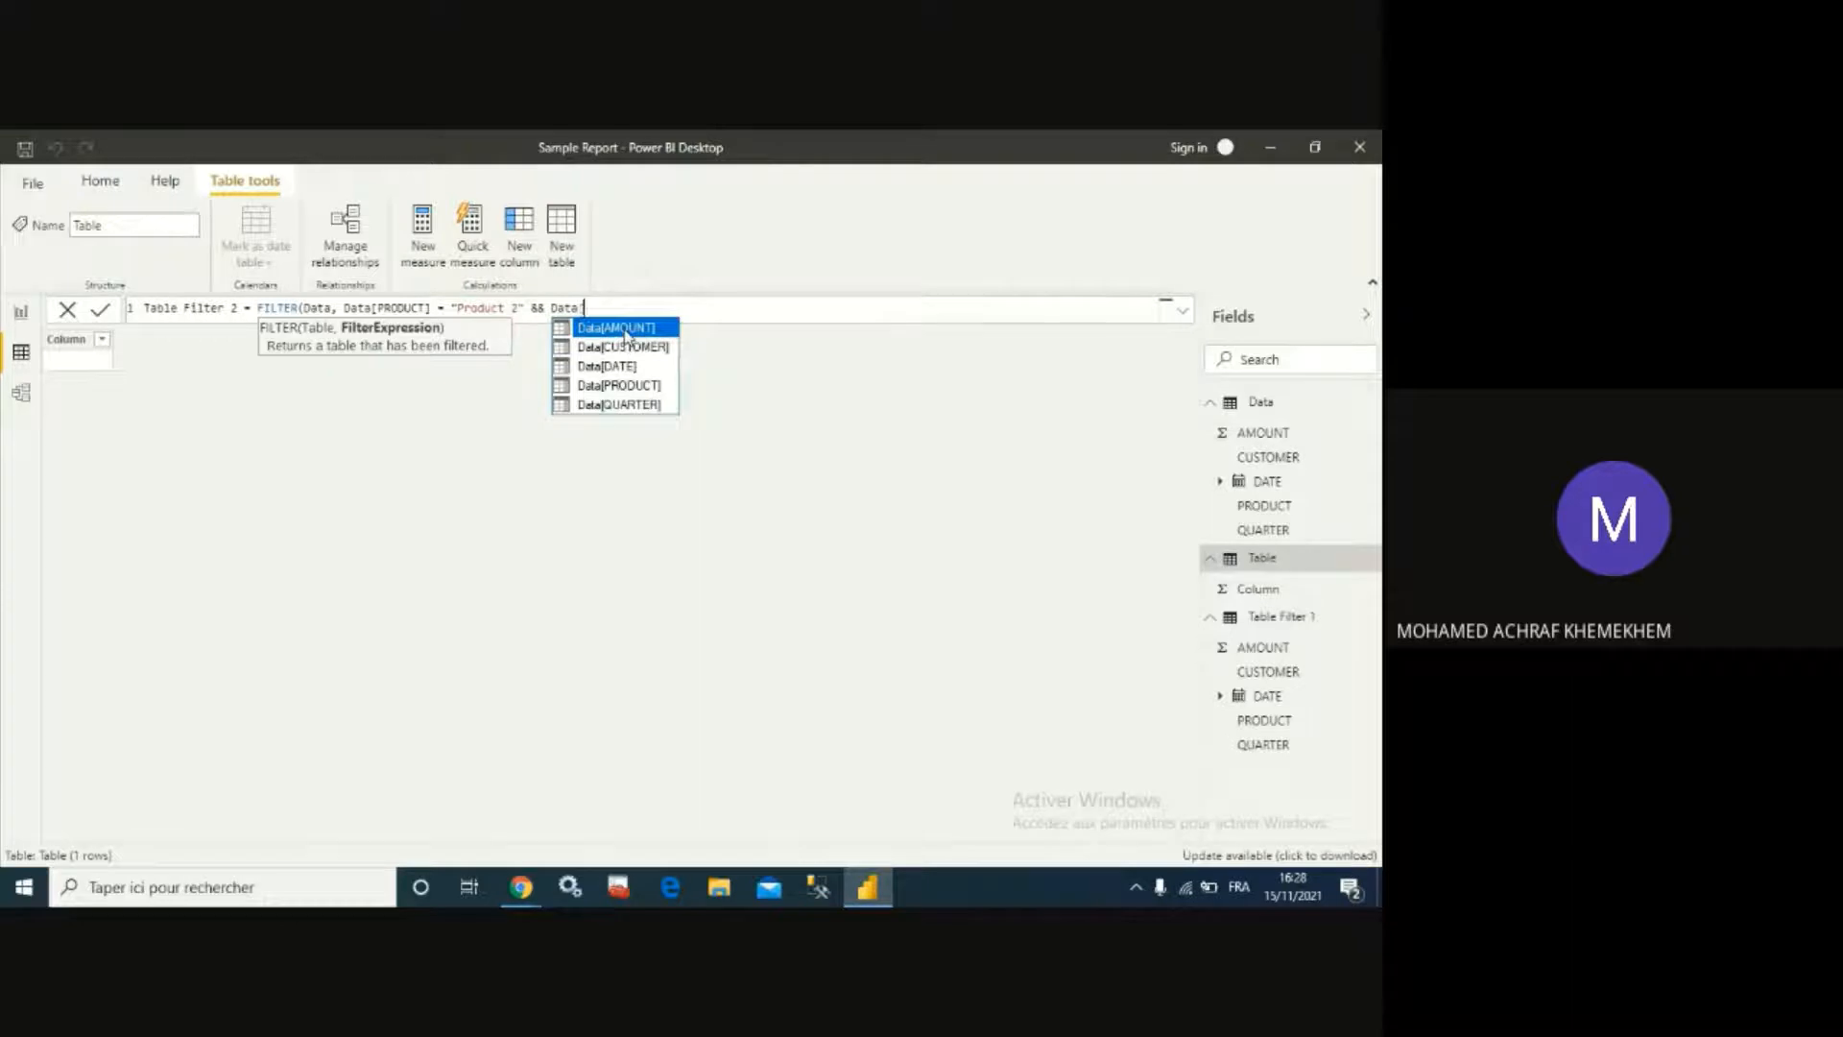
{"action": "left_click", "coordinate": [628, 328]}
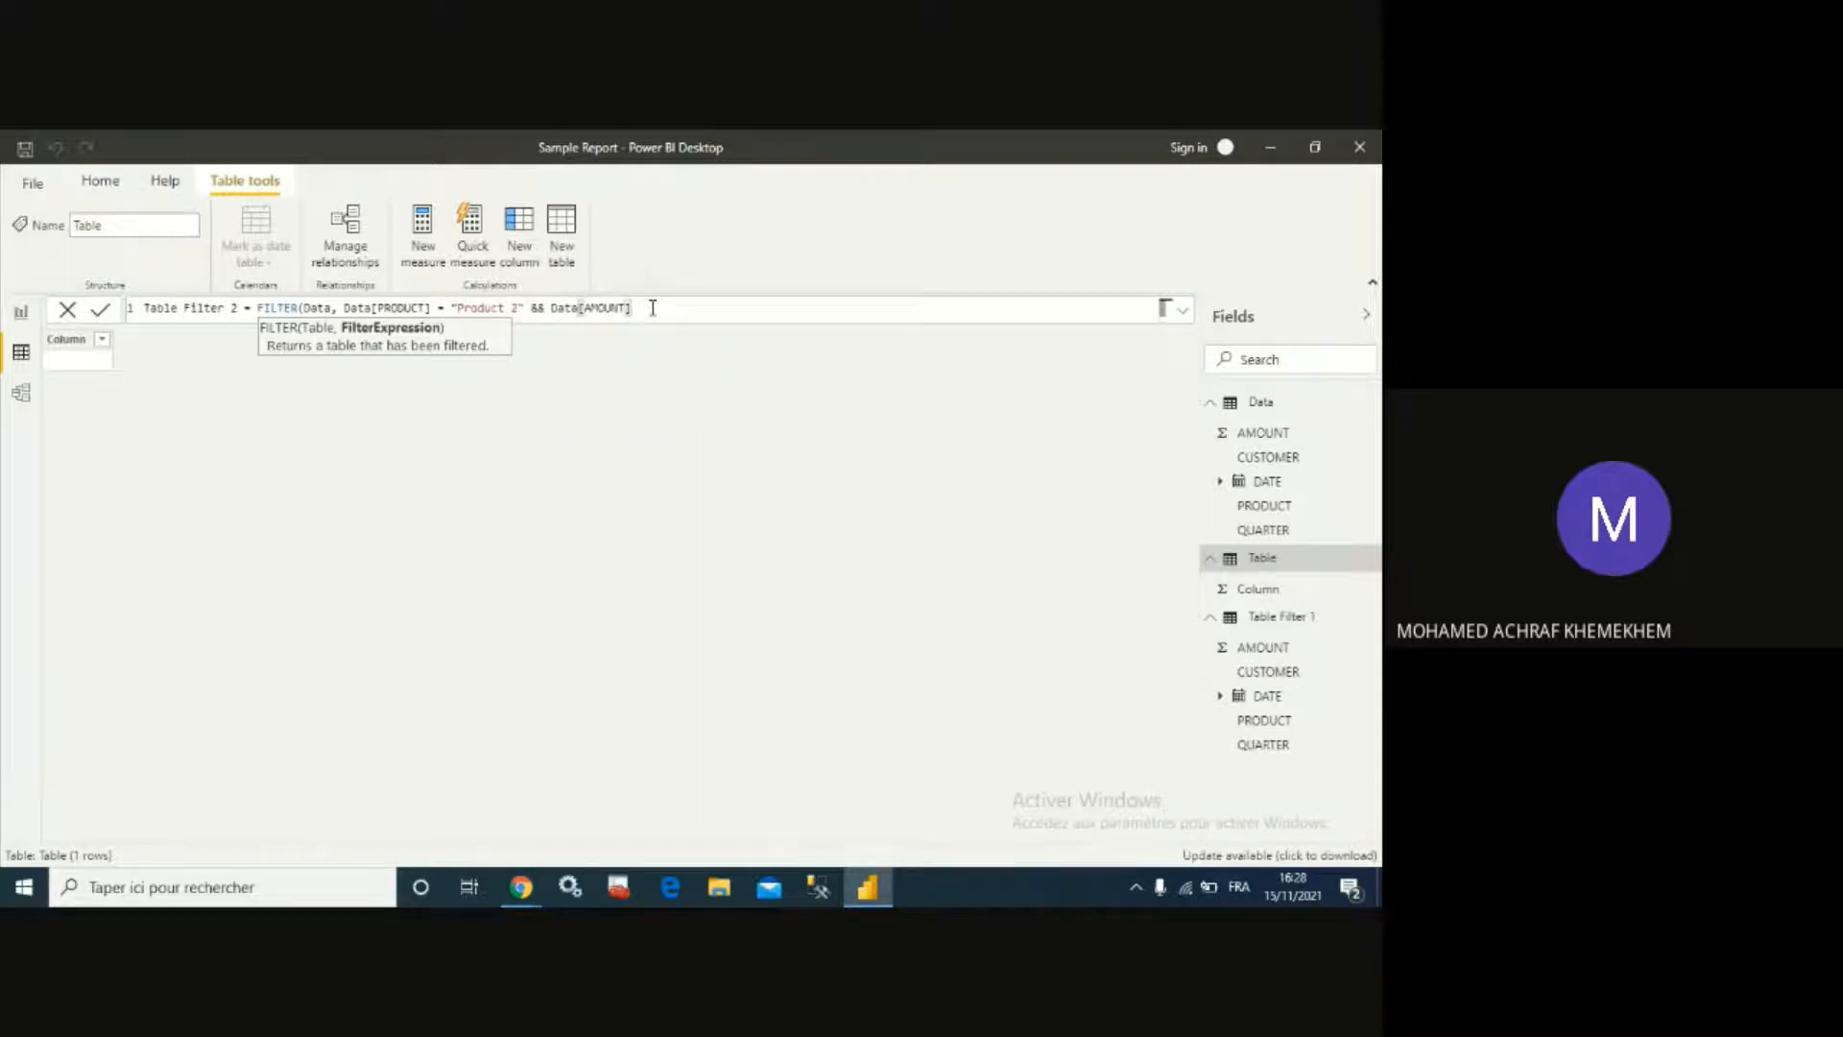
{"action": "type", "text": ">=5"}
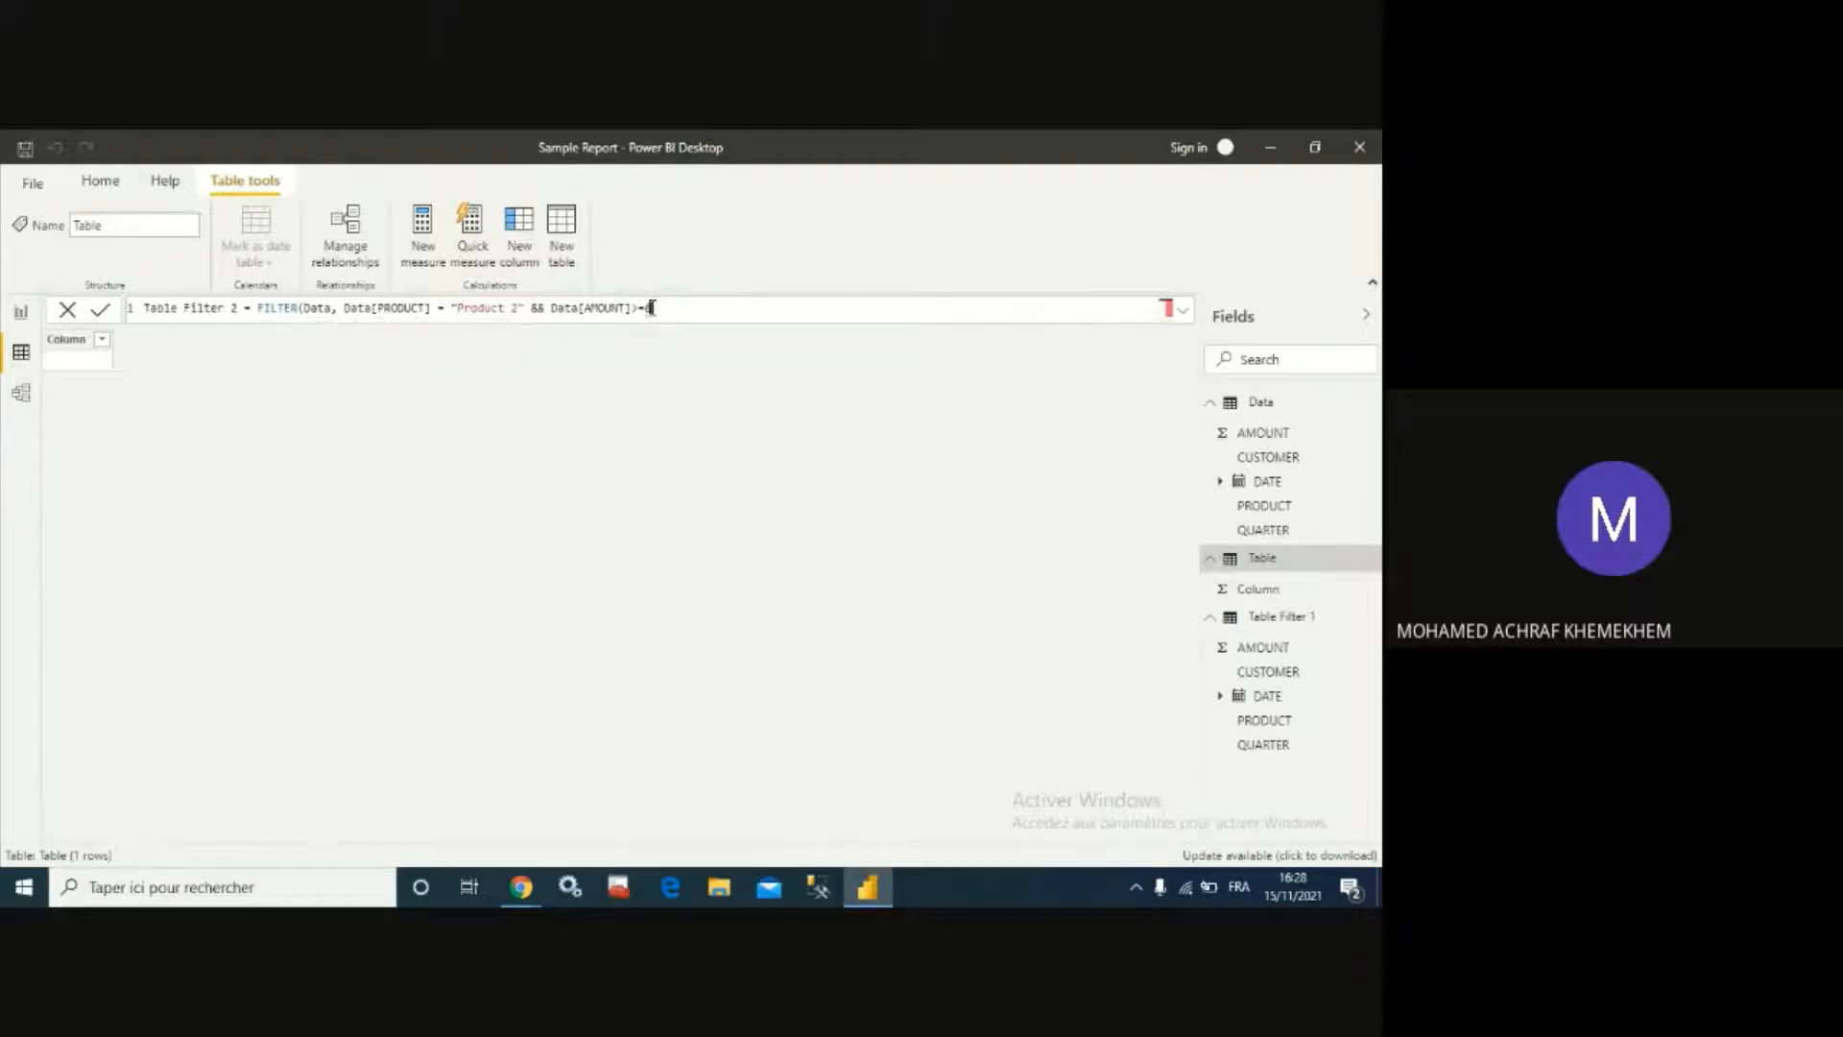
{"action": "key", "text": "BackSpace"}
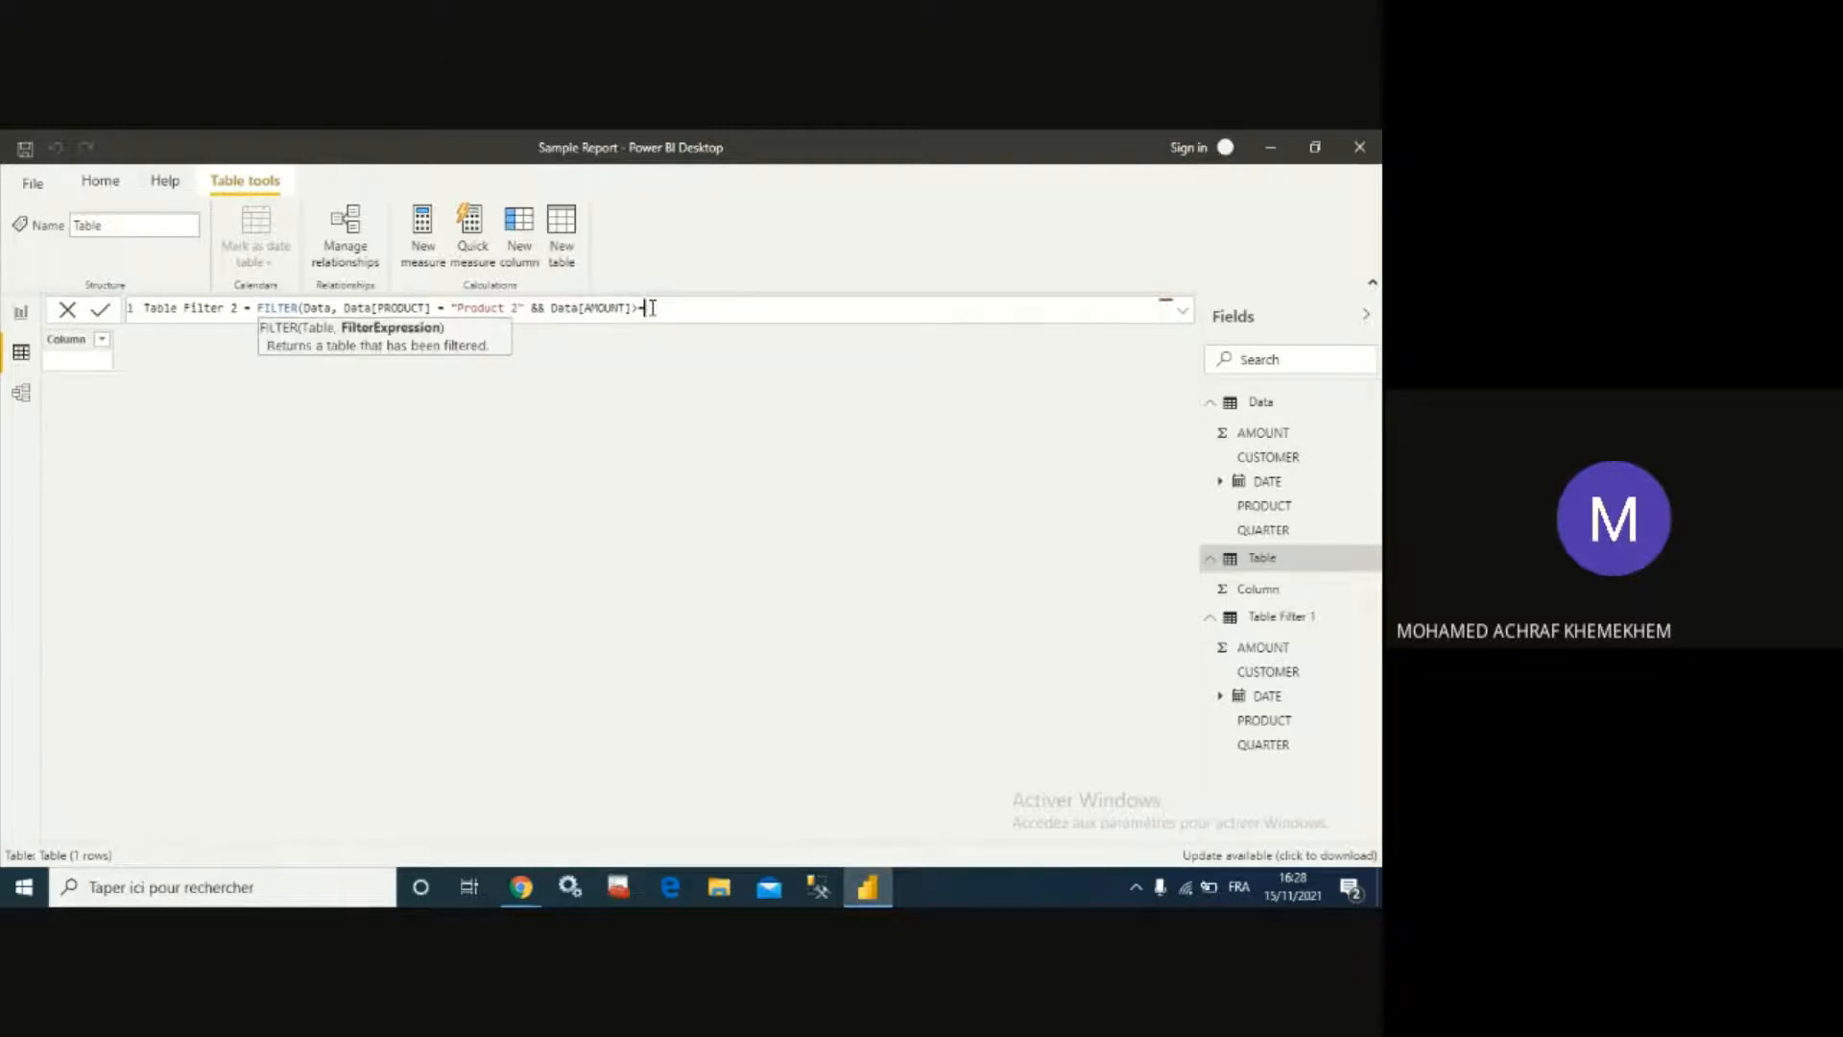
{"action": "type", "text": "200)"}
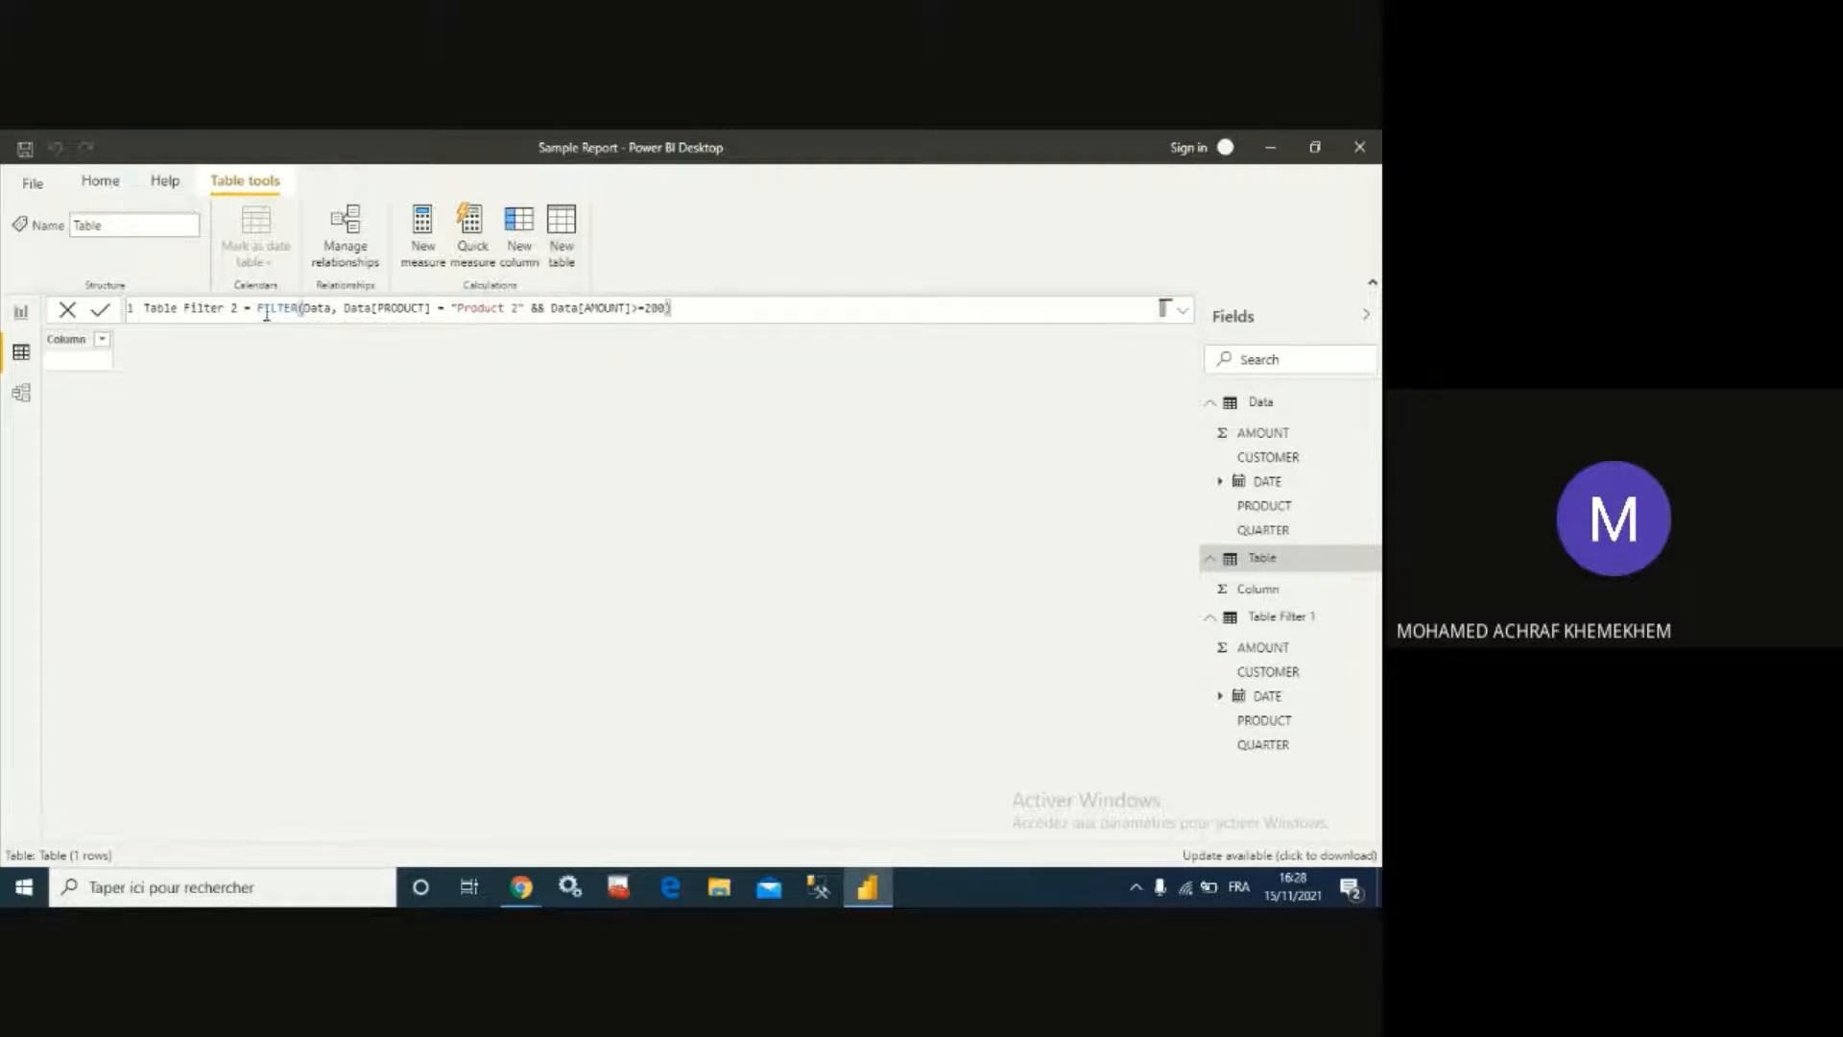
{"action": "left_click", "coordinate": [103, 310]}
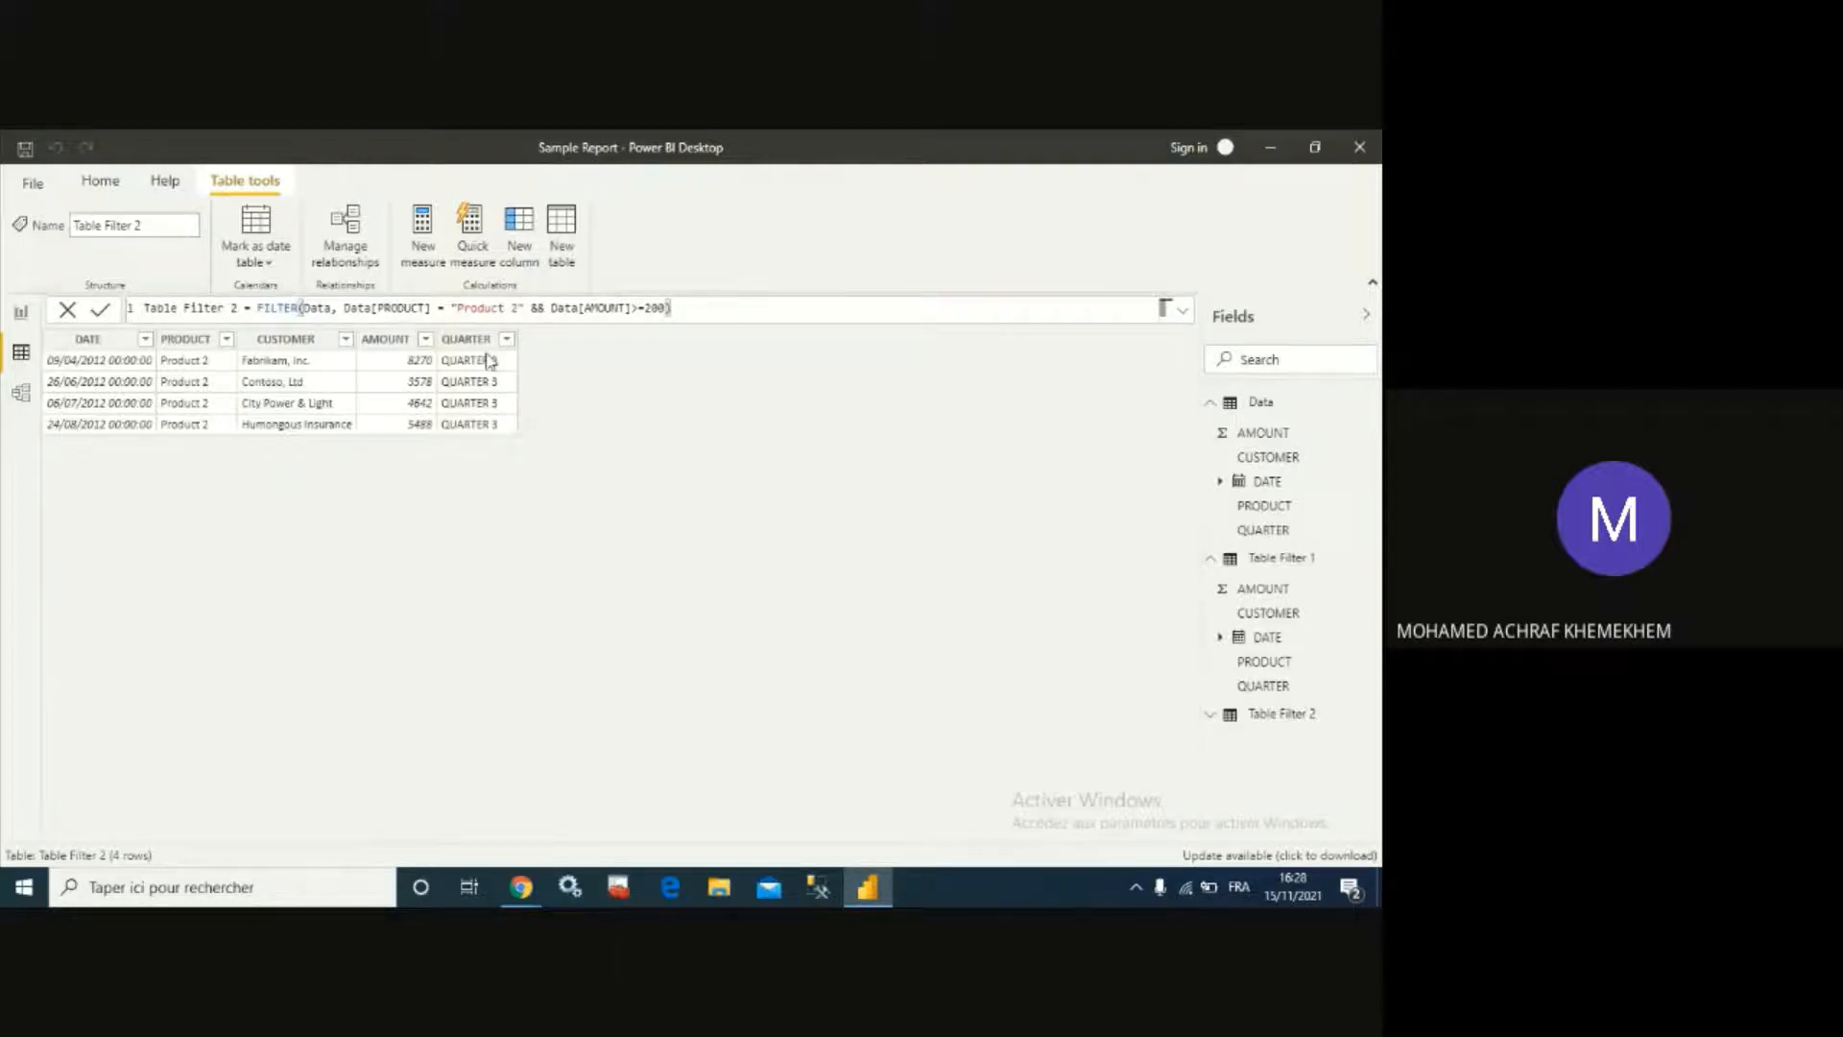
{"action": "left_click", "coordinate": [538, 309]}
{"action": "double_click", "coordinate": [538, 309]}
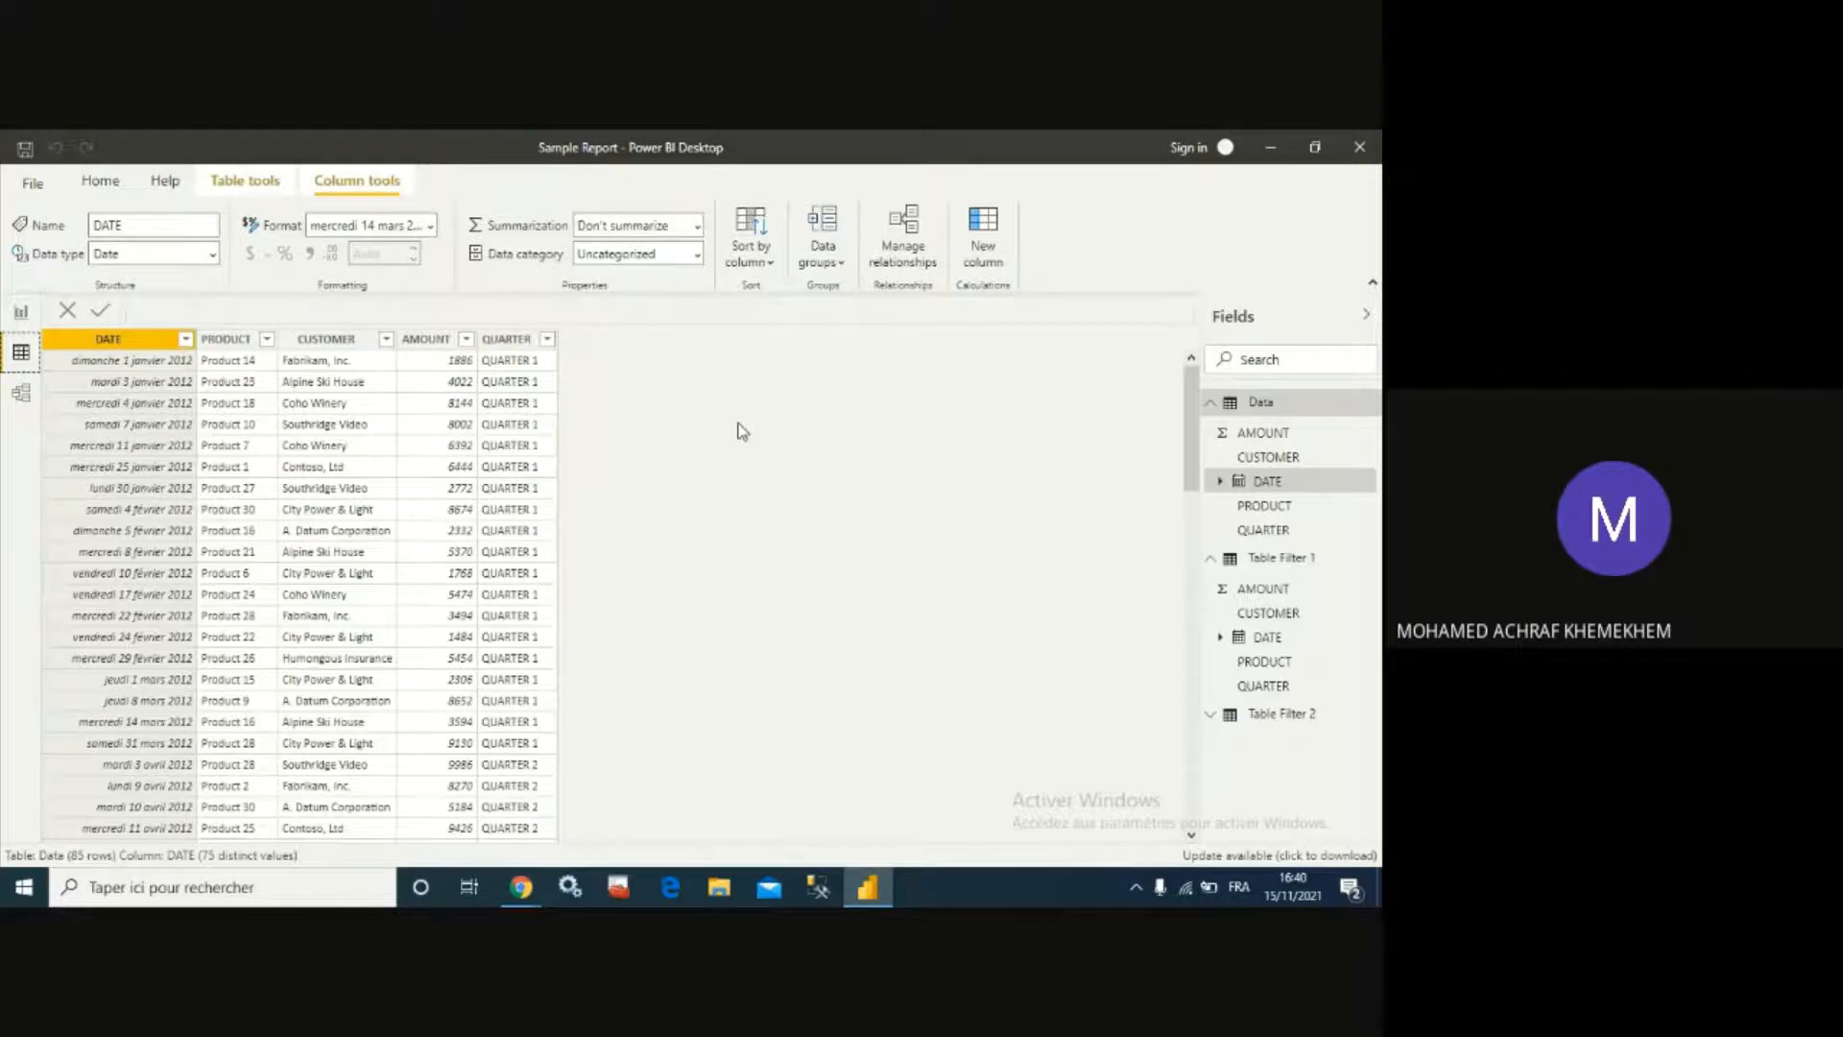
{"action": "right_click", "coordinate": [1291, 408]}
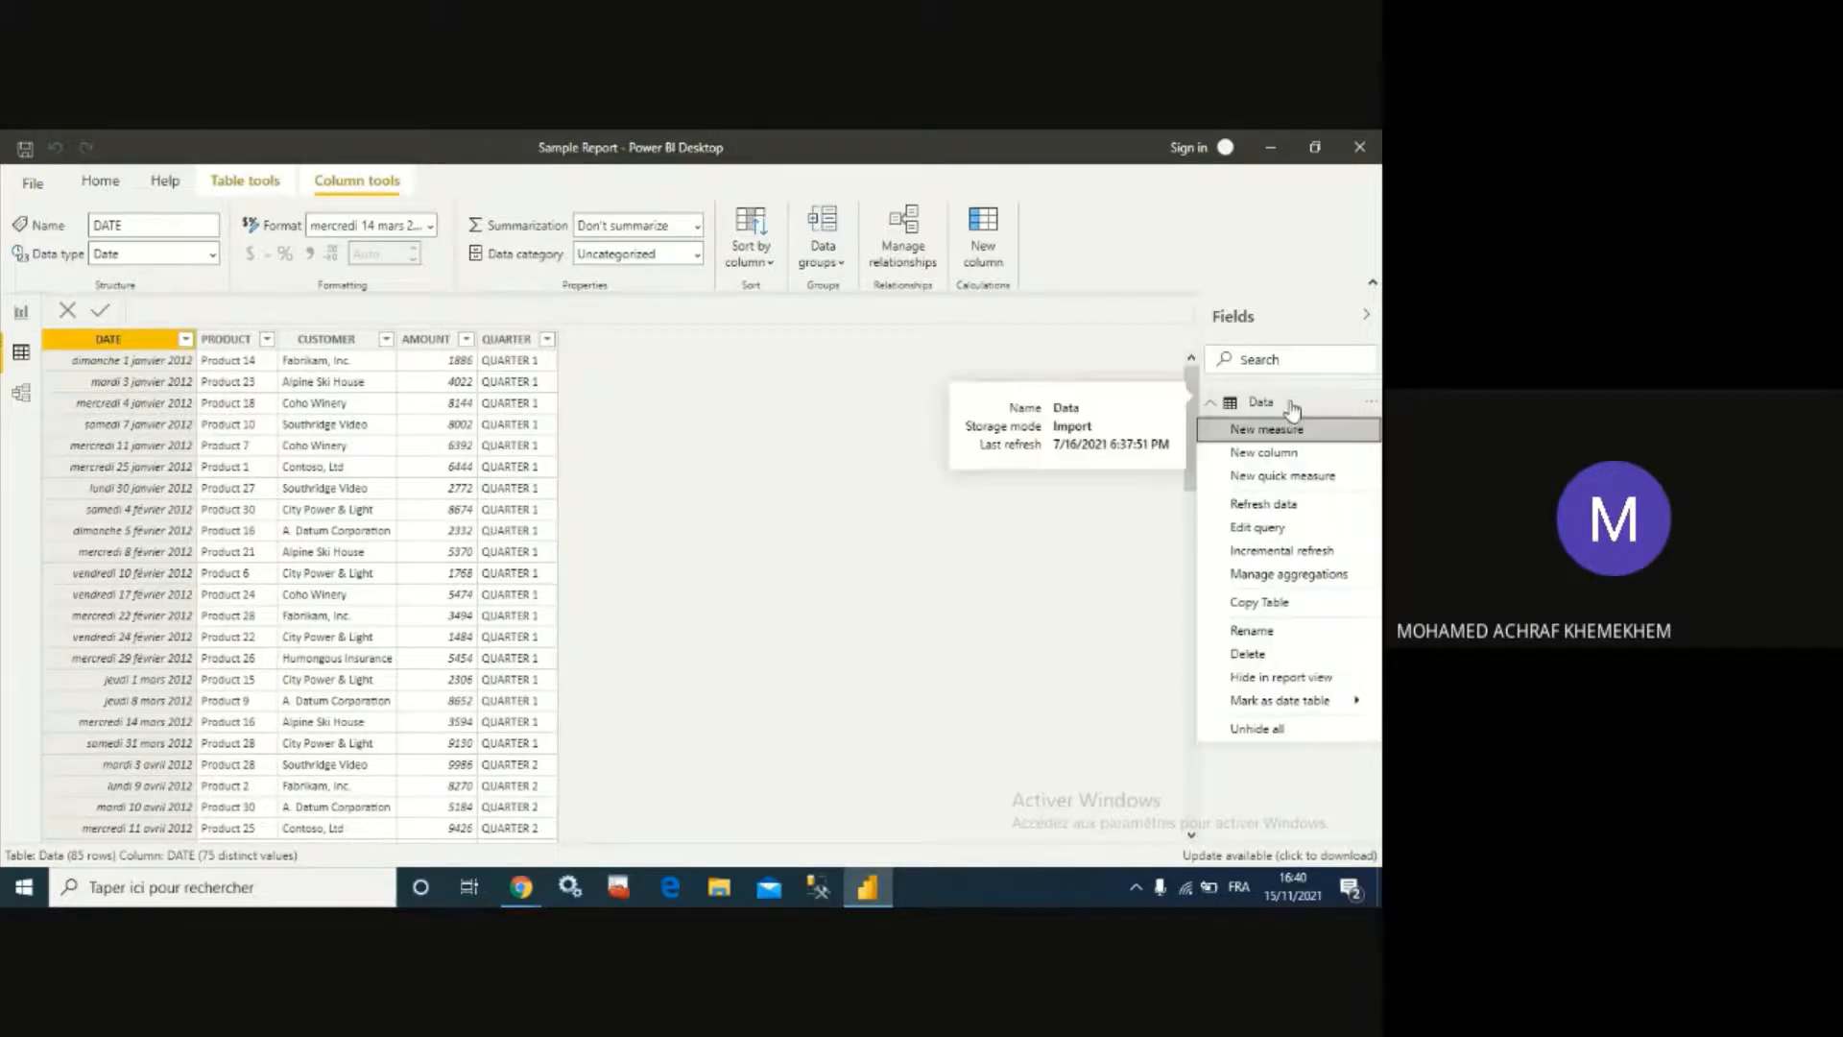
{"action": "left_click", "coordinate": [1285, 457]}
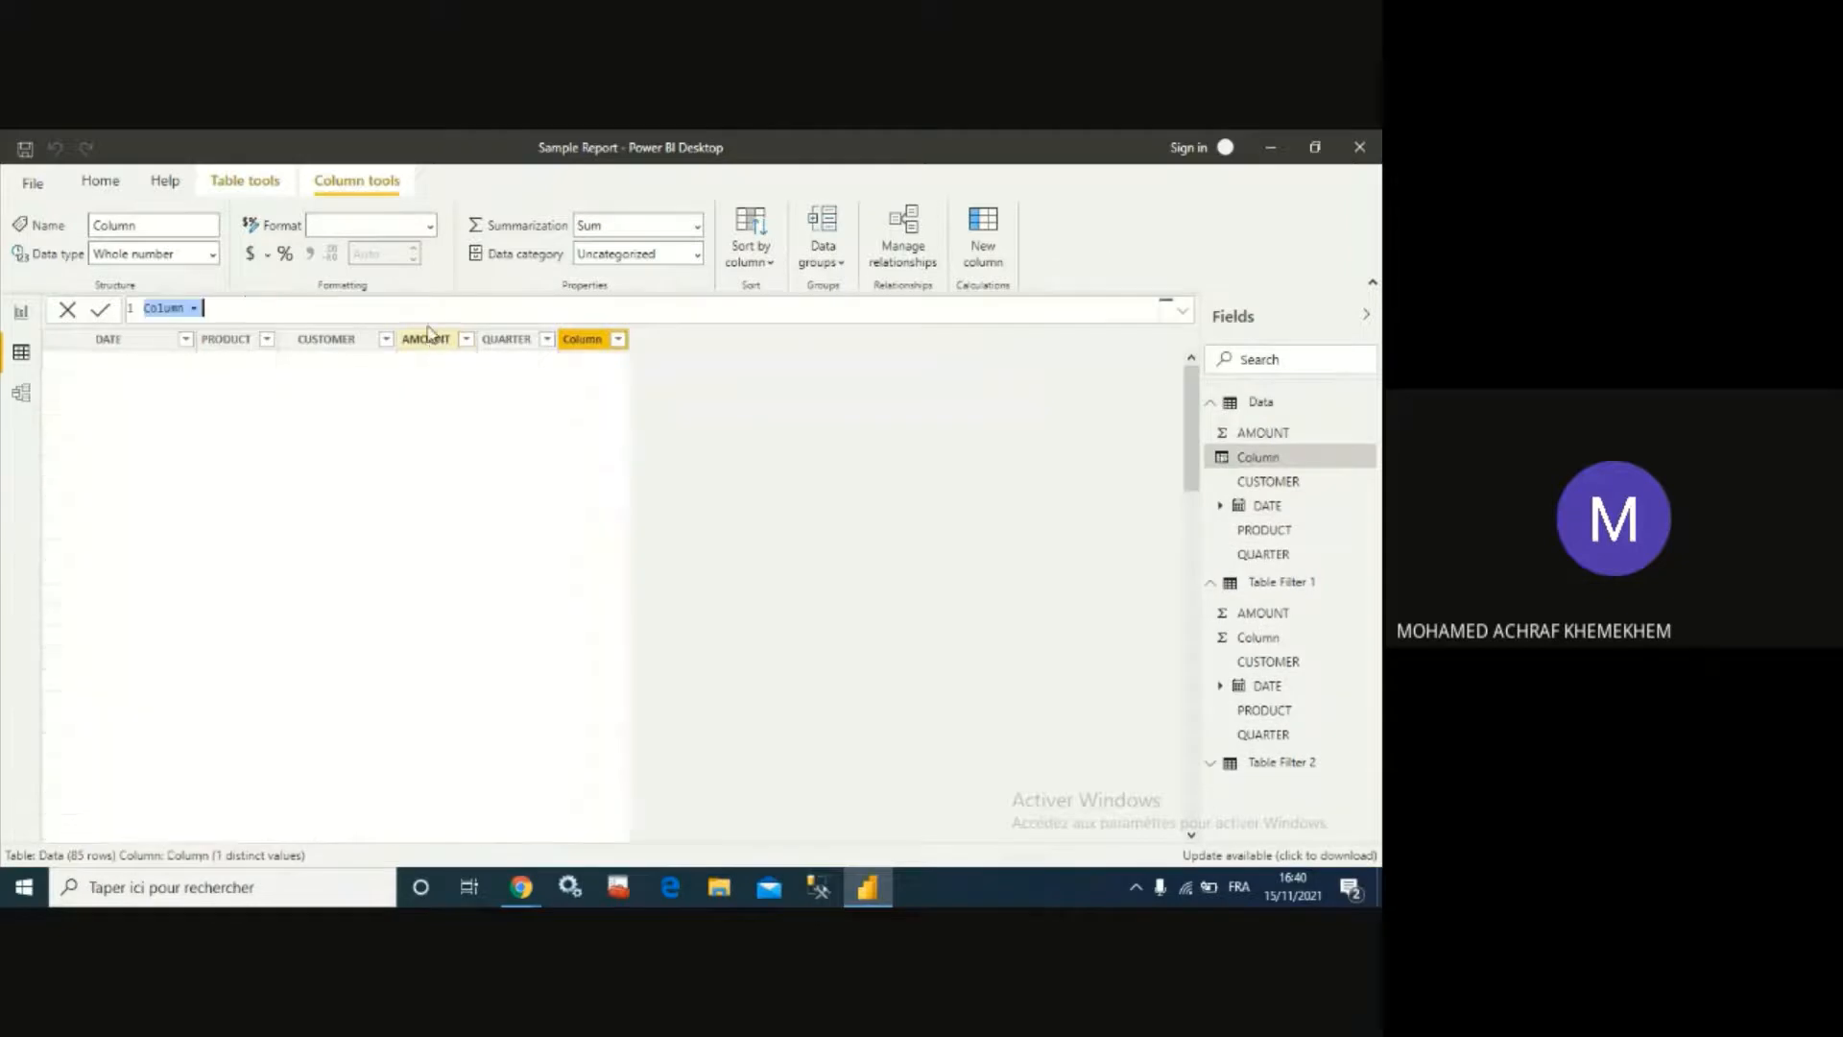
{"action": "left_click", "coordinate": [231, 309]}
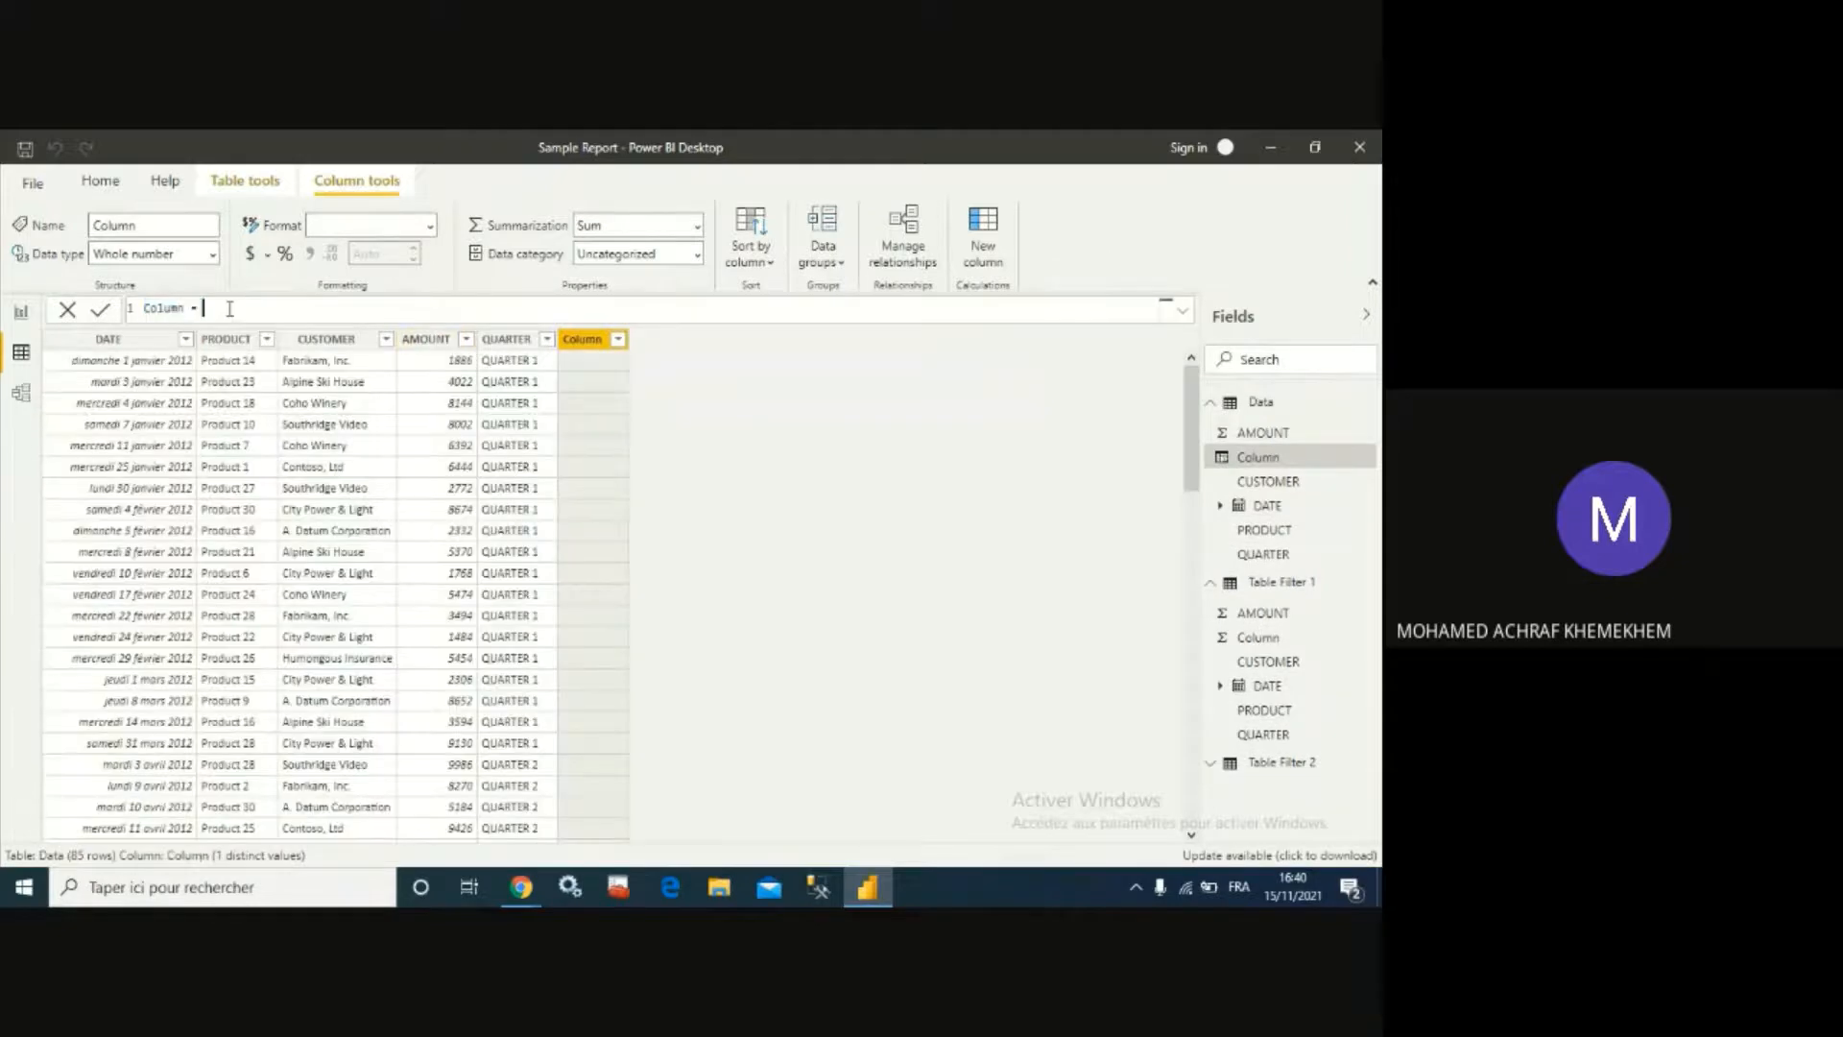
{"action": "left_click", "coordinate": [69, 311]}
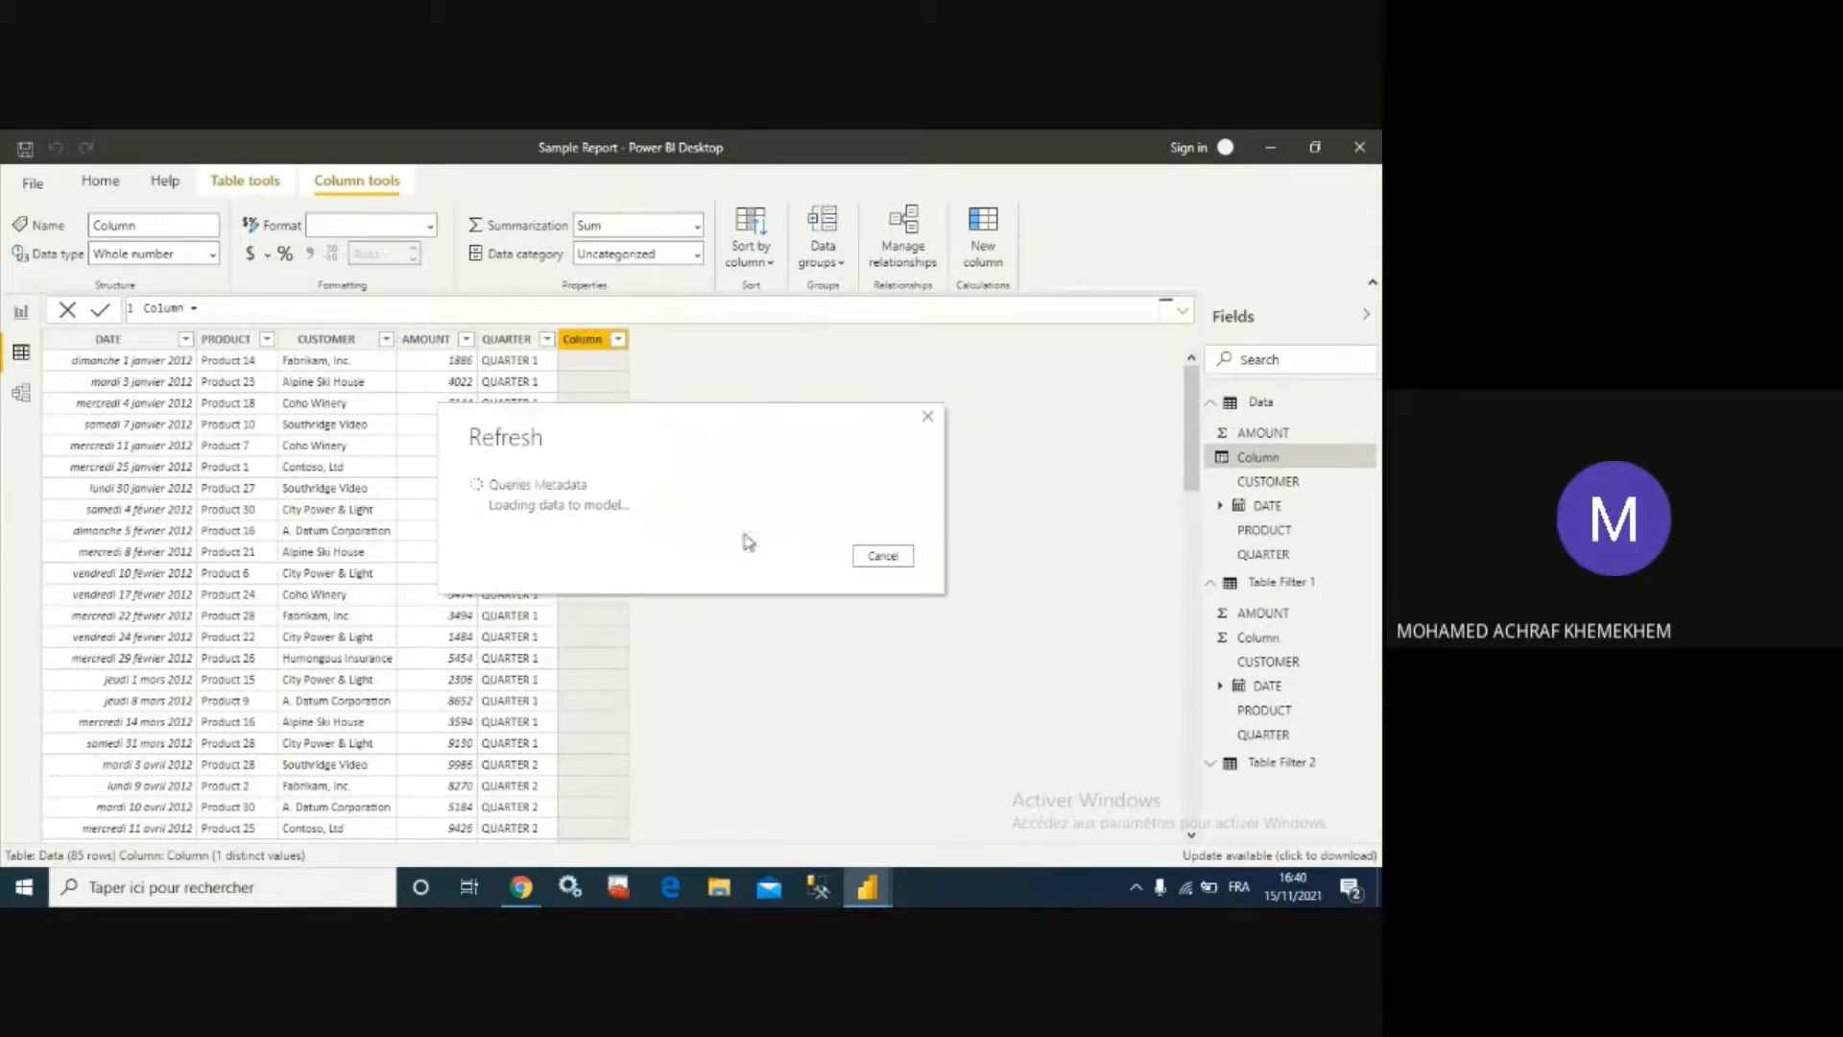
Create a new measure in the Data table and name it Amount Sum Measure Filter in its formula.
{"action": "right_click", "coordinate": [1264, 404]}
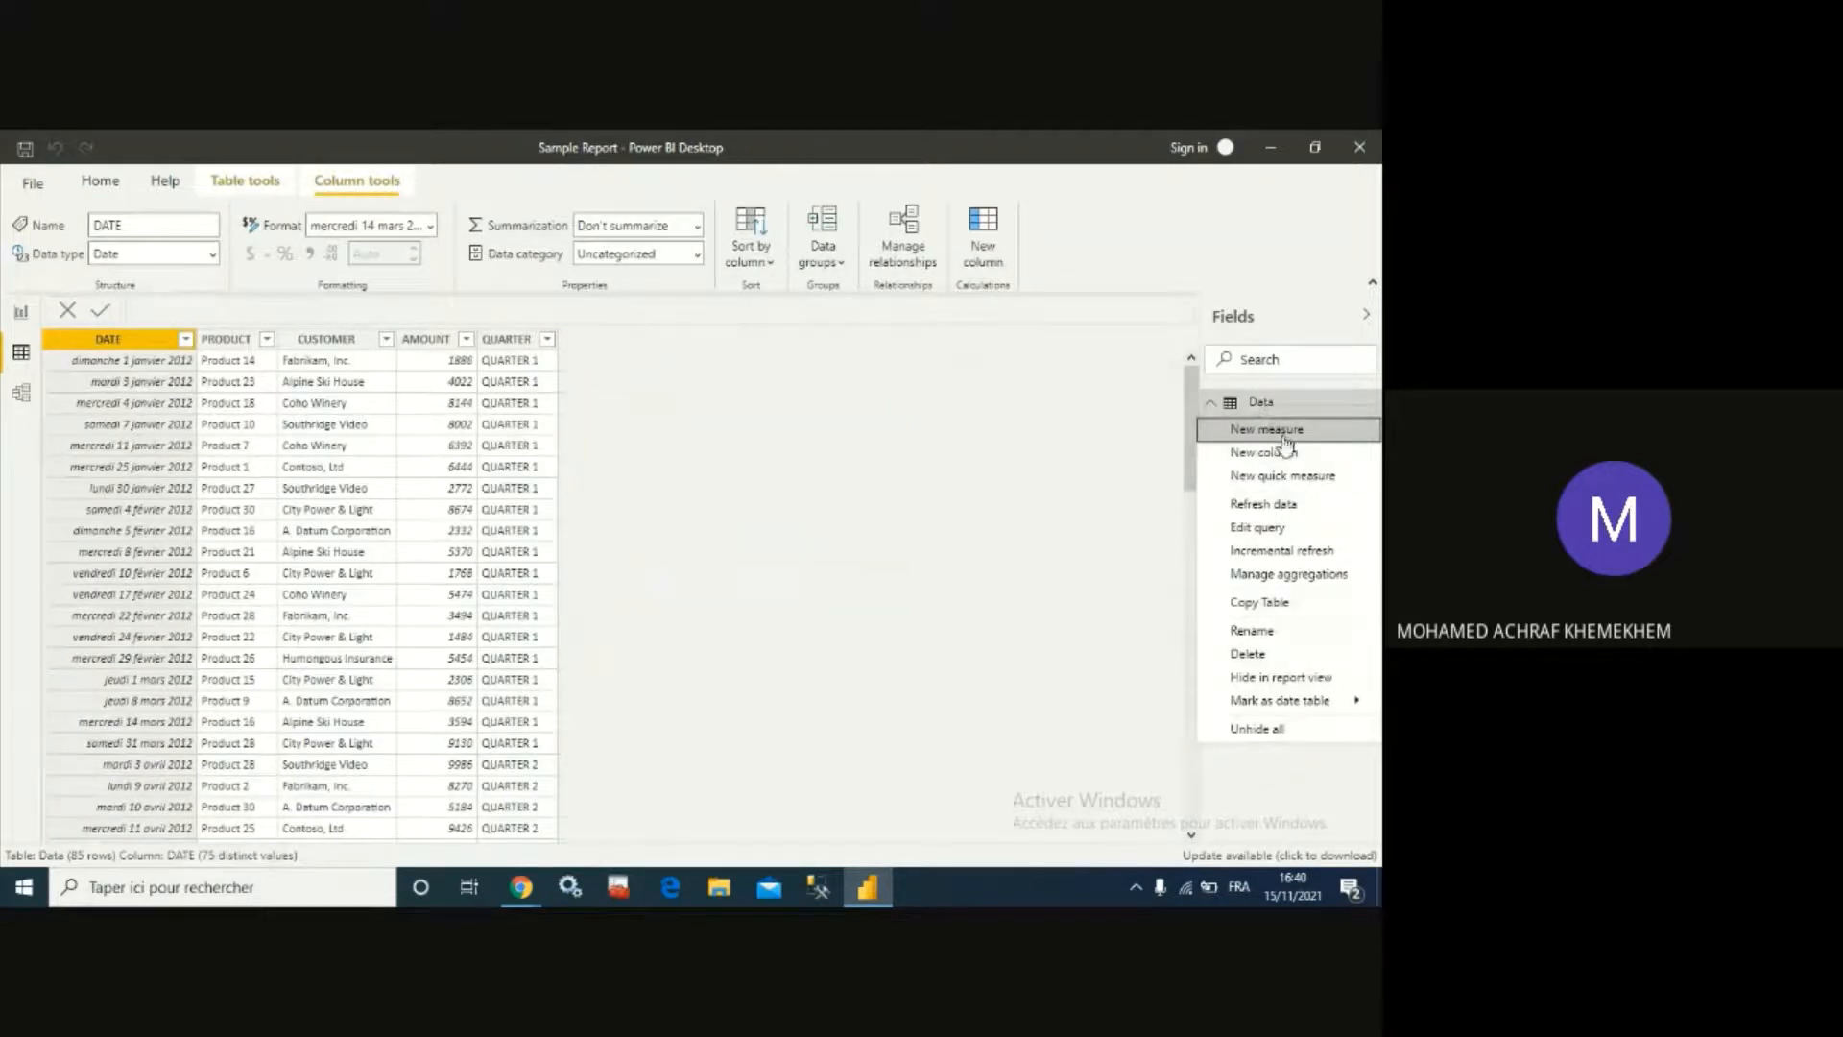
{"action": "left_click", "coordinate": [1285, 438]}
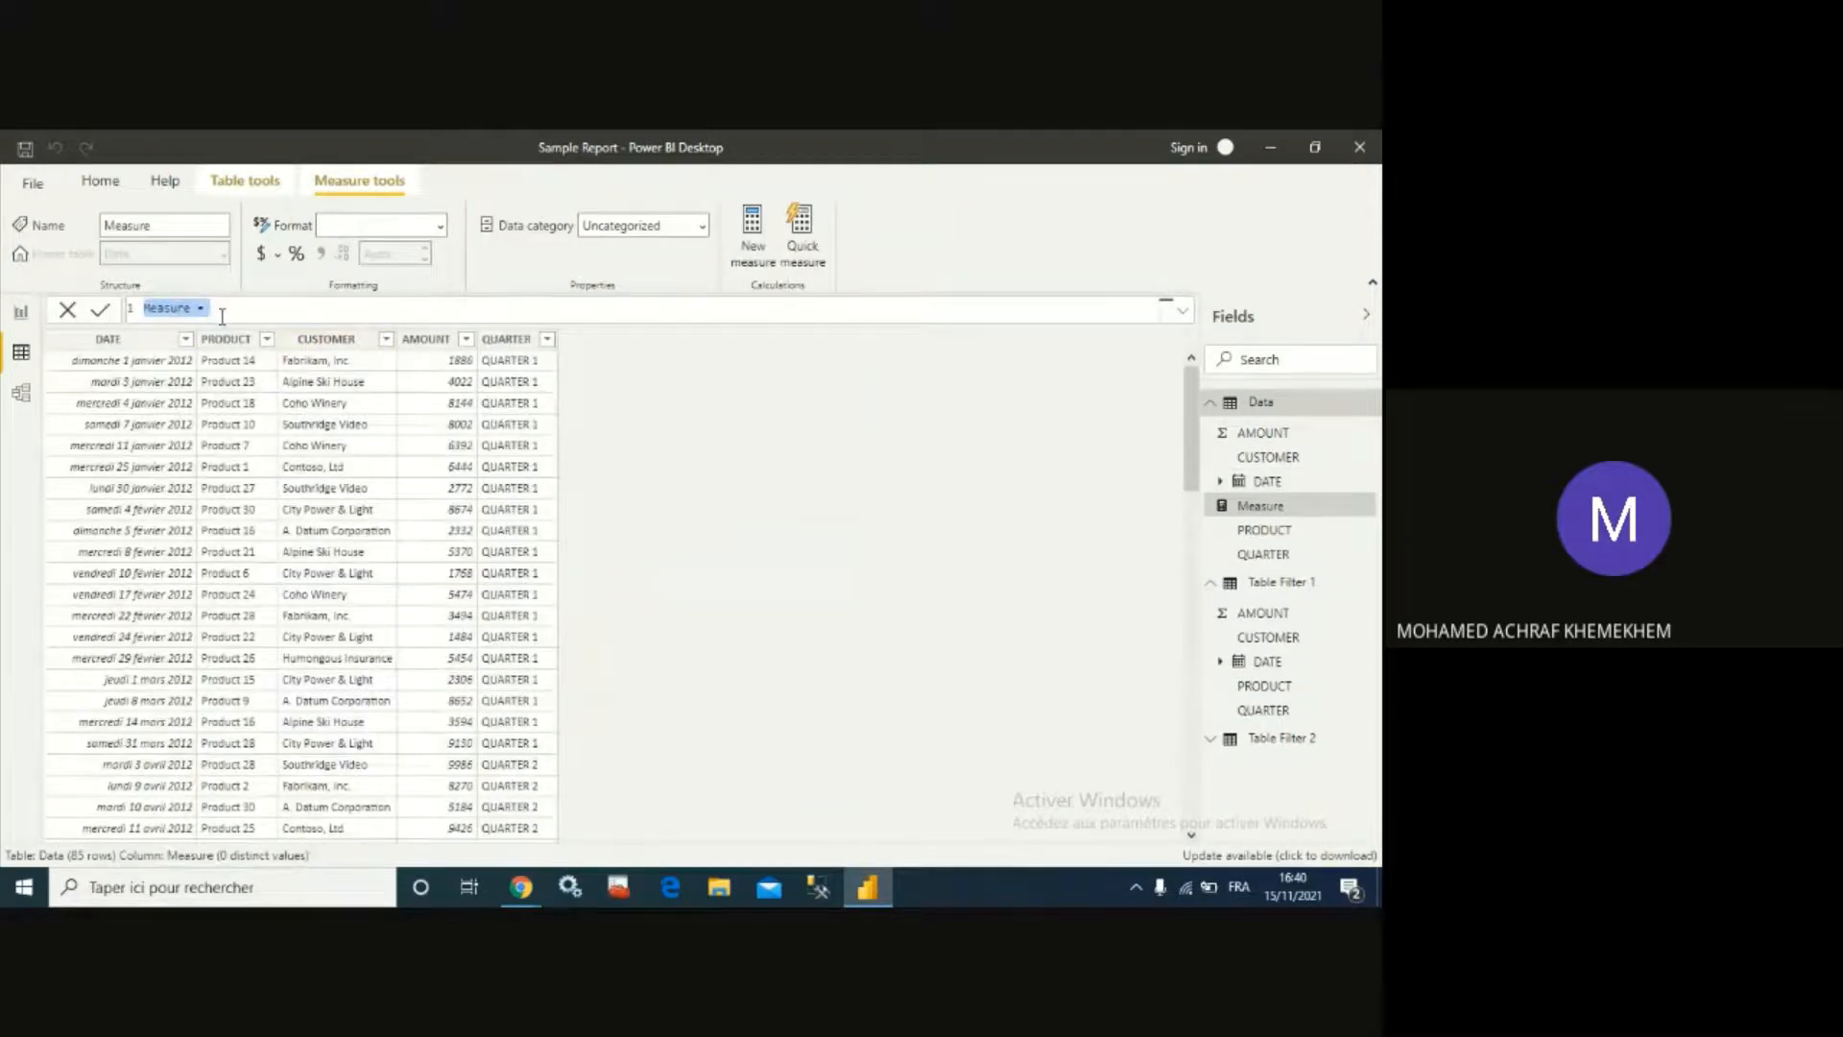
{"action": "left_click", "coordinate": [190, 310]}
{"action": "left_click_drag", "start_coordinate": [190, 310], "coordinate": [126, 316]}
{"action": "type", "text": "Additi"}
{"action": "type", "text": "nt"}
{"action": "type", "text": " Su"}
{"action": "type", "text": "m M"}
{"action": "type", "text": "ea"}
{"action": "type", "text": "sure "}
{"action": "type", "text": "Filter"}
{"action": "left_click", "coordinate": [426, 308]}
{"action": "key", "text": "Tab"}
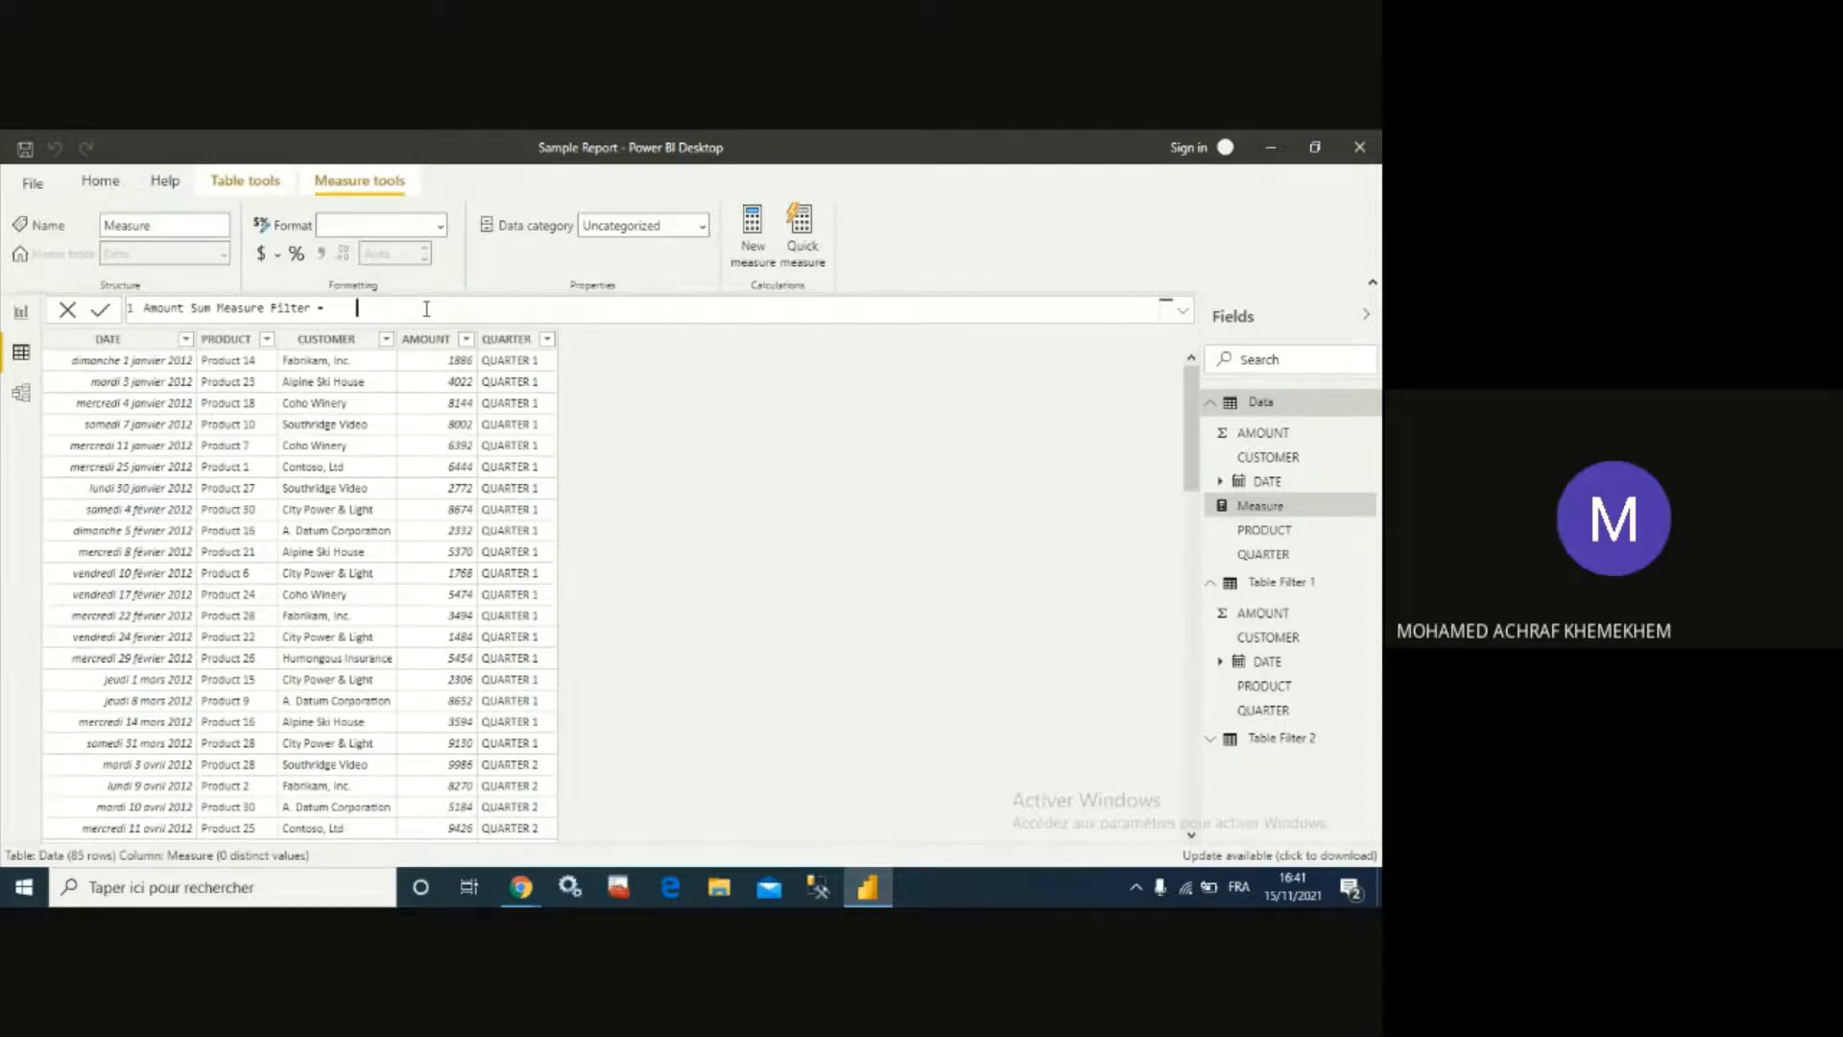
Declare the variable filtered in the measure formula as a FILTER on the Data table.
{"action": "type", "text": "Var filtered"}
{"action": "type", "text": "= F"}
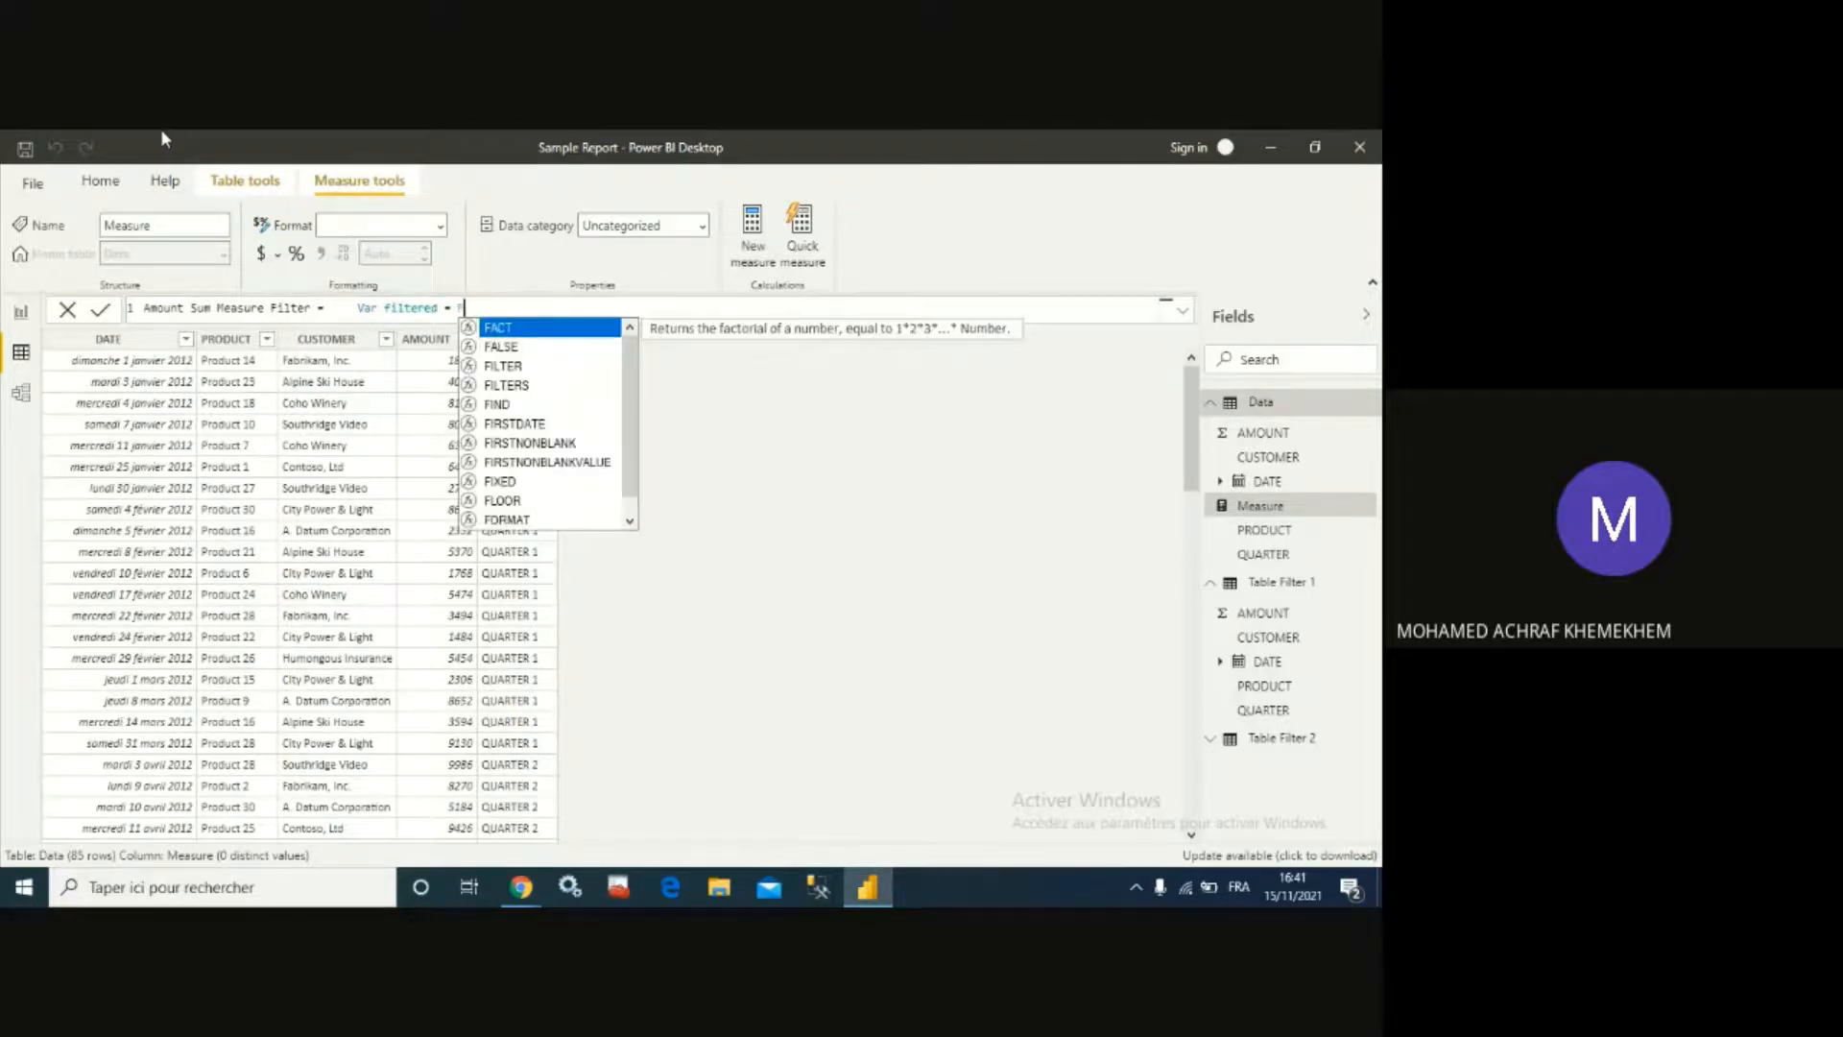
{"action": "left_click", "coordinate": [503, 366]}
{"action": "key", "text": "Tab"}
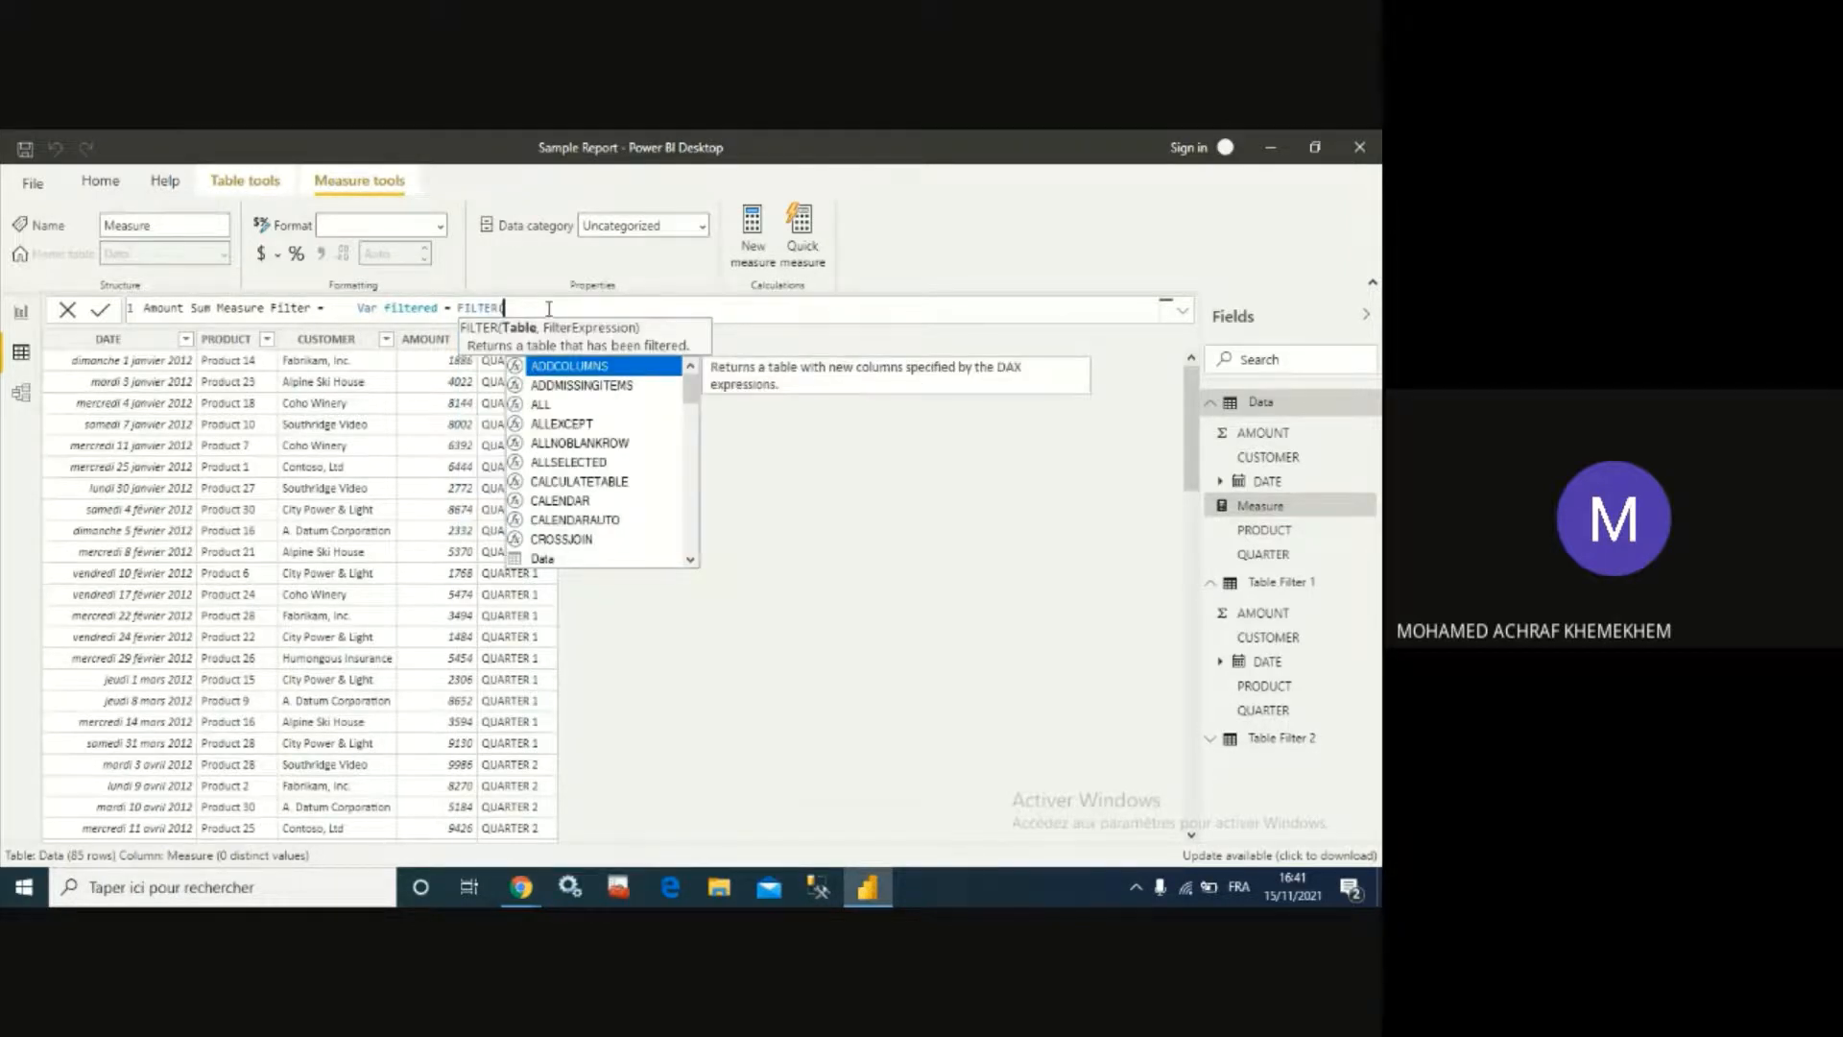
{"action": "double_click", "coordinate": [553, 560]}
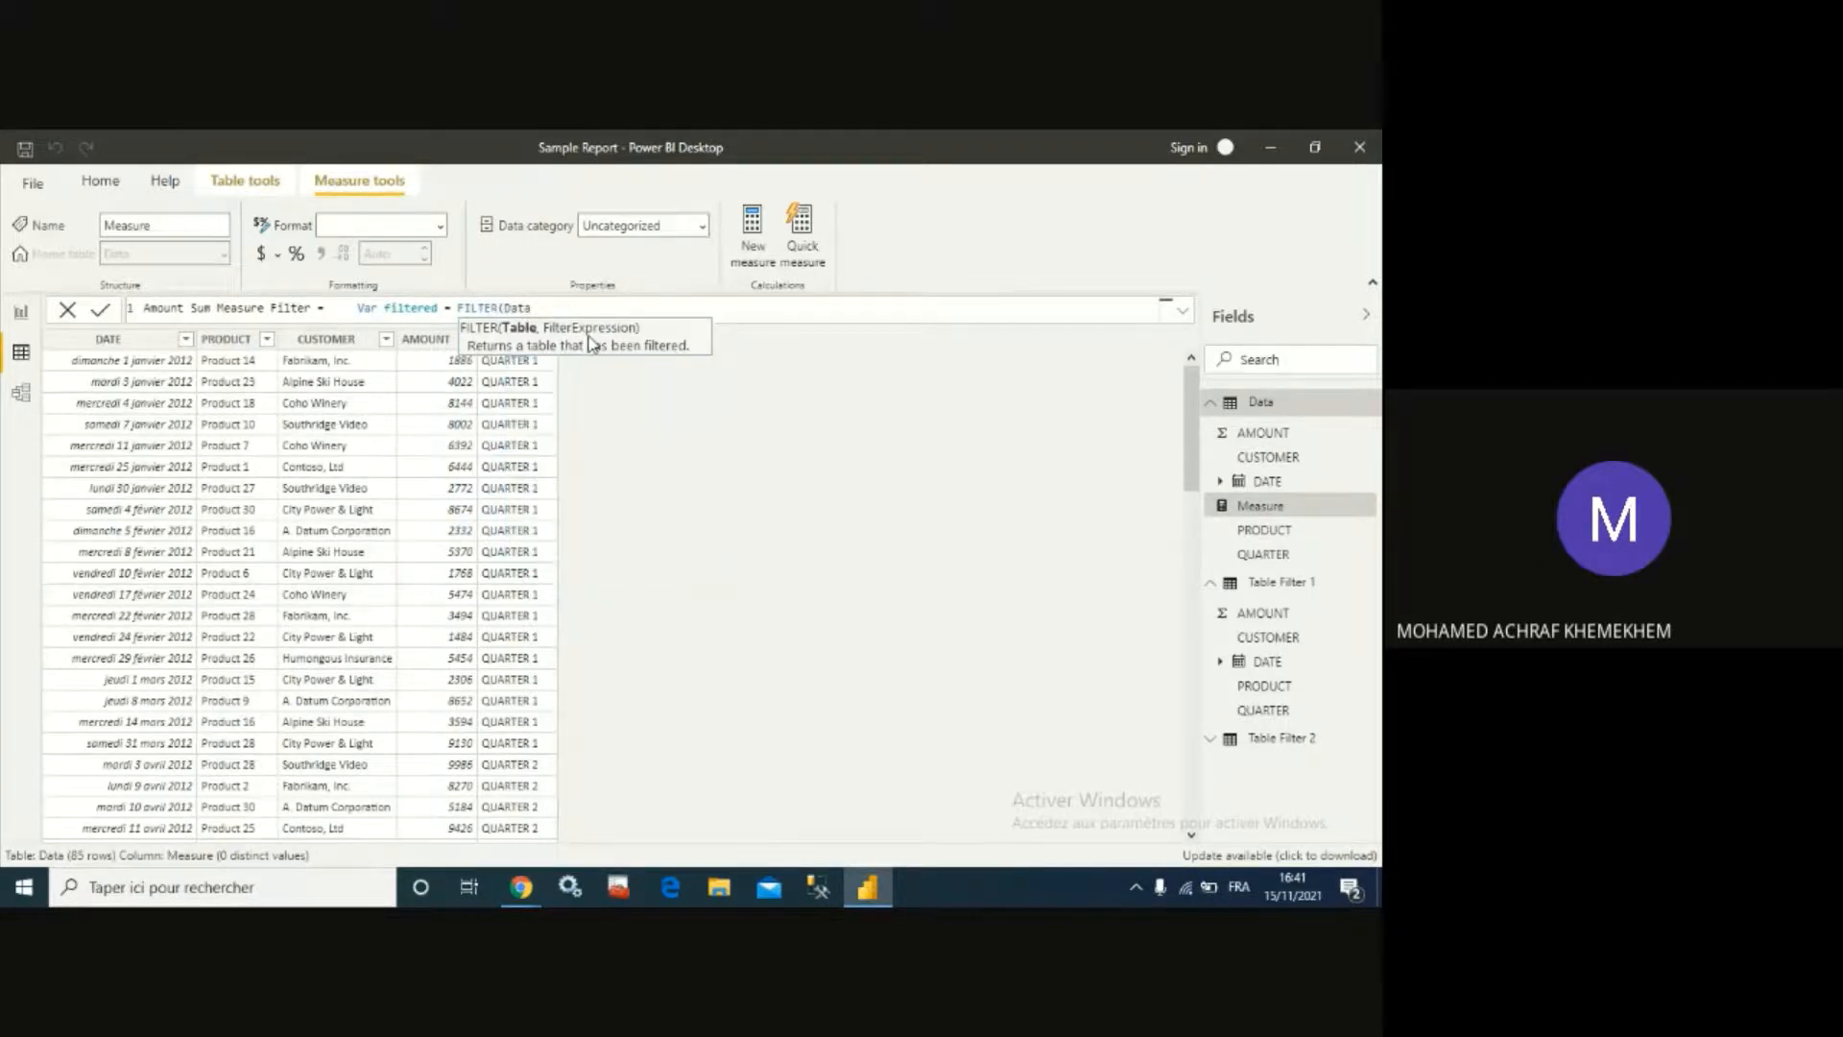
Set the variable's filter expression to Data[AMOUNT]>=2000.
{"action": "type", "text": ","}
{"action": "type", "text": "d"}
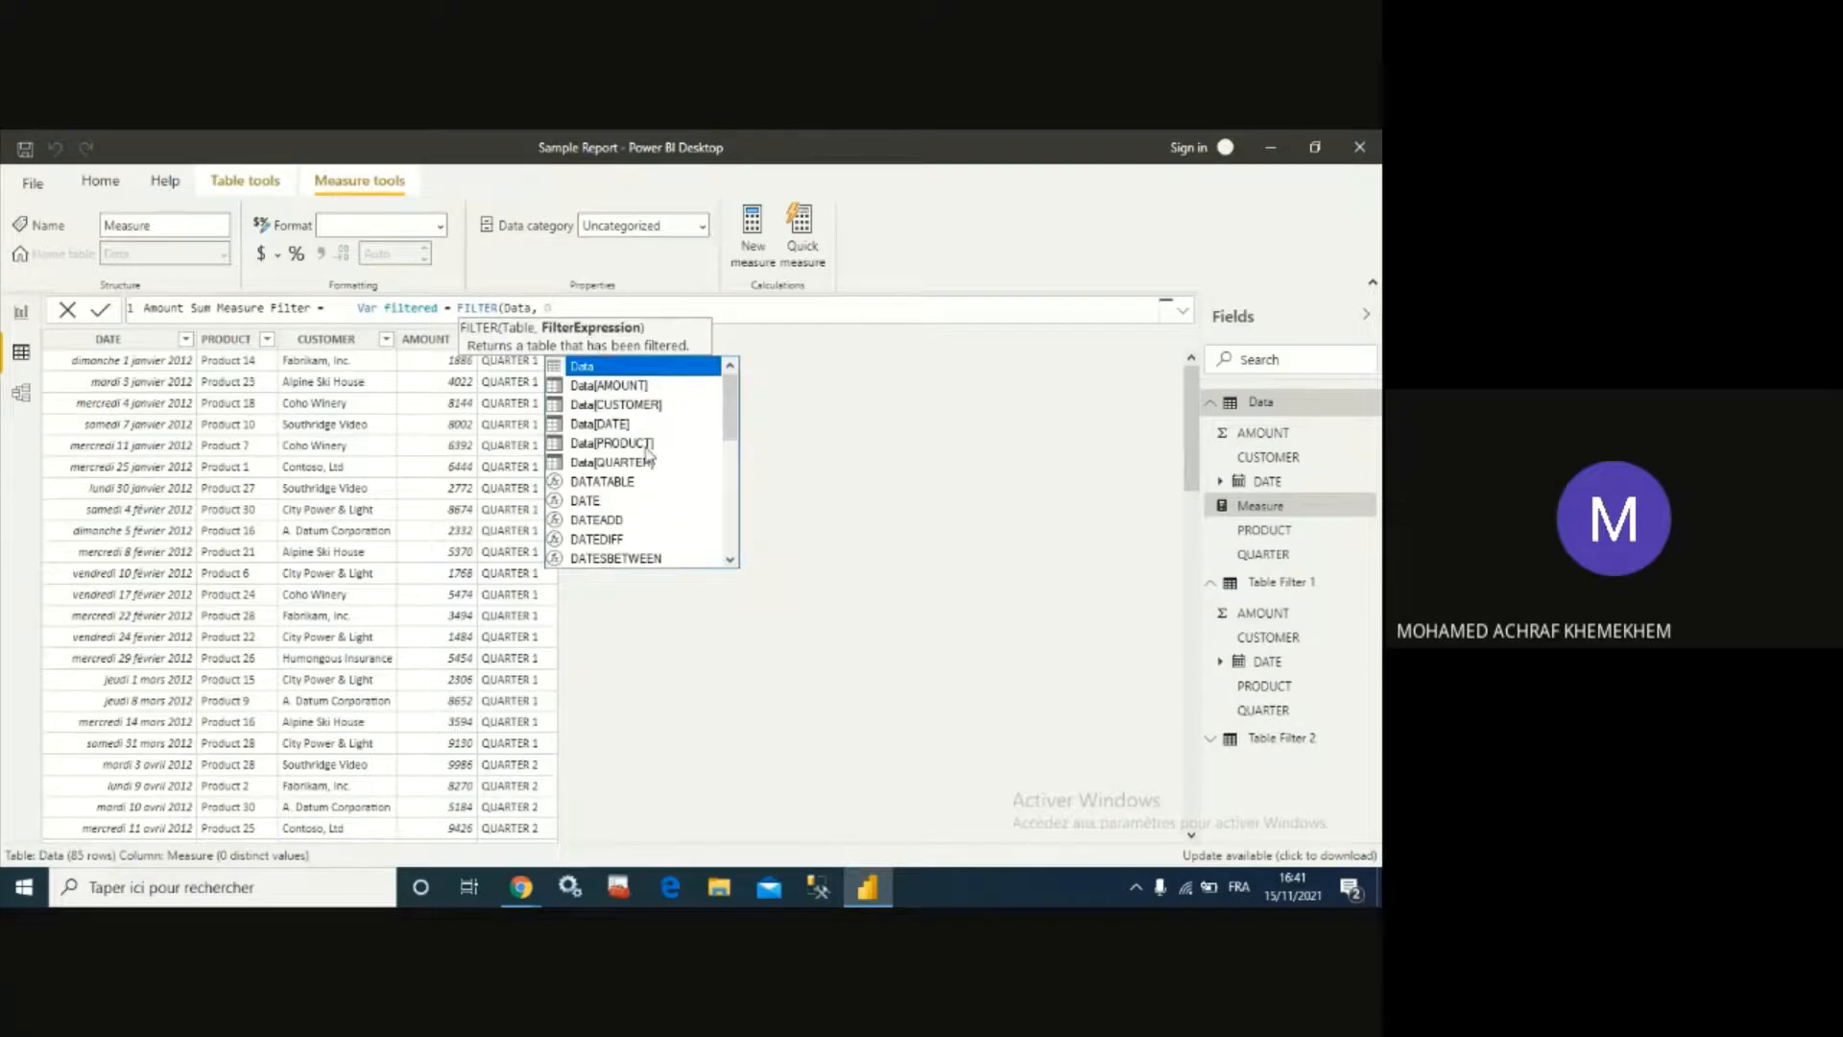
{"action": "left_click", "coordinate": [629, 385]}
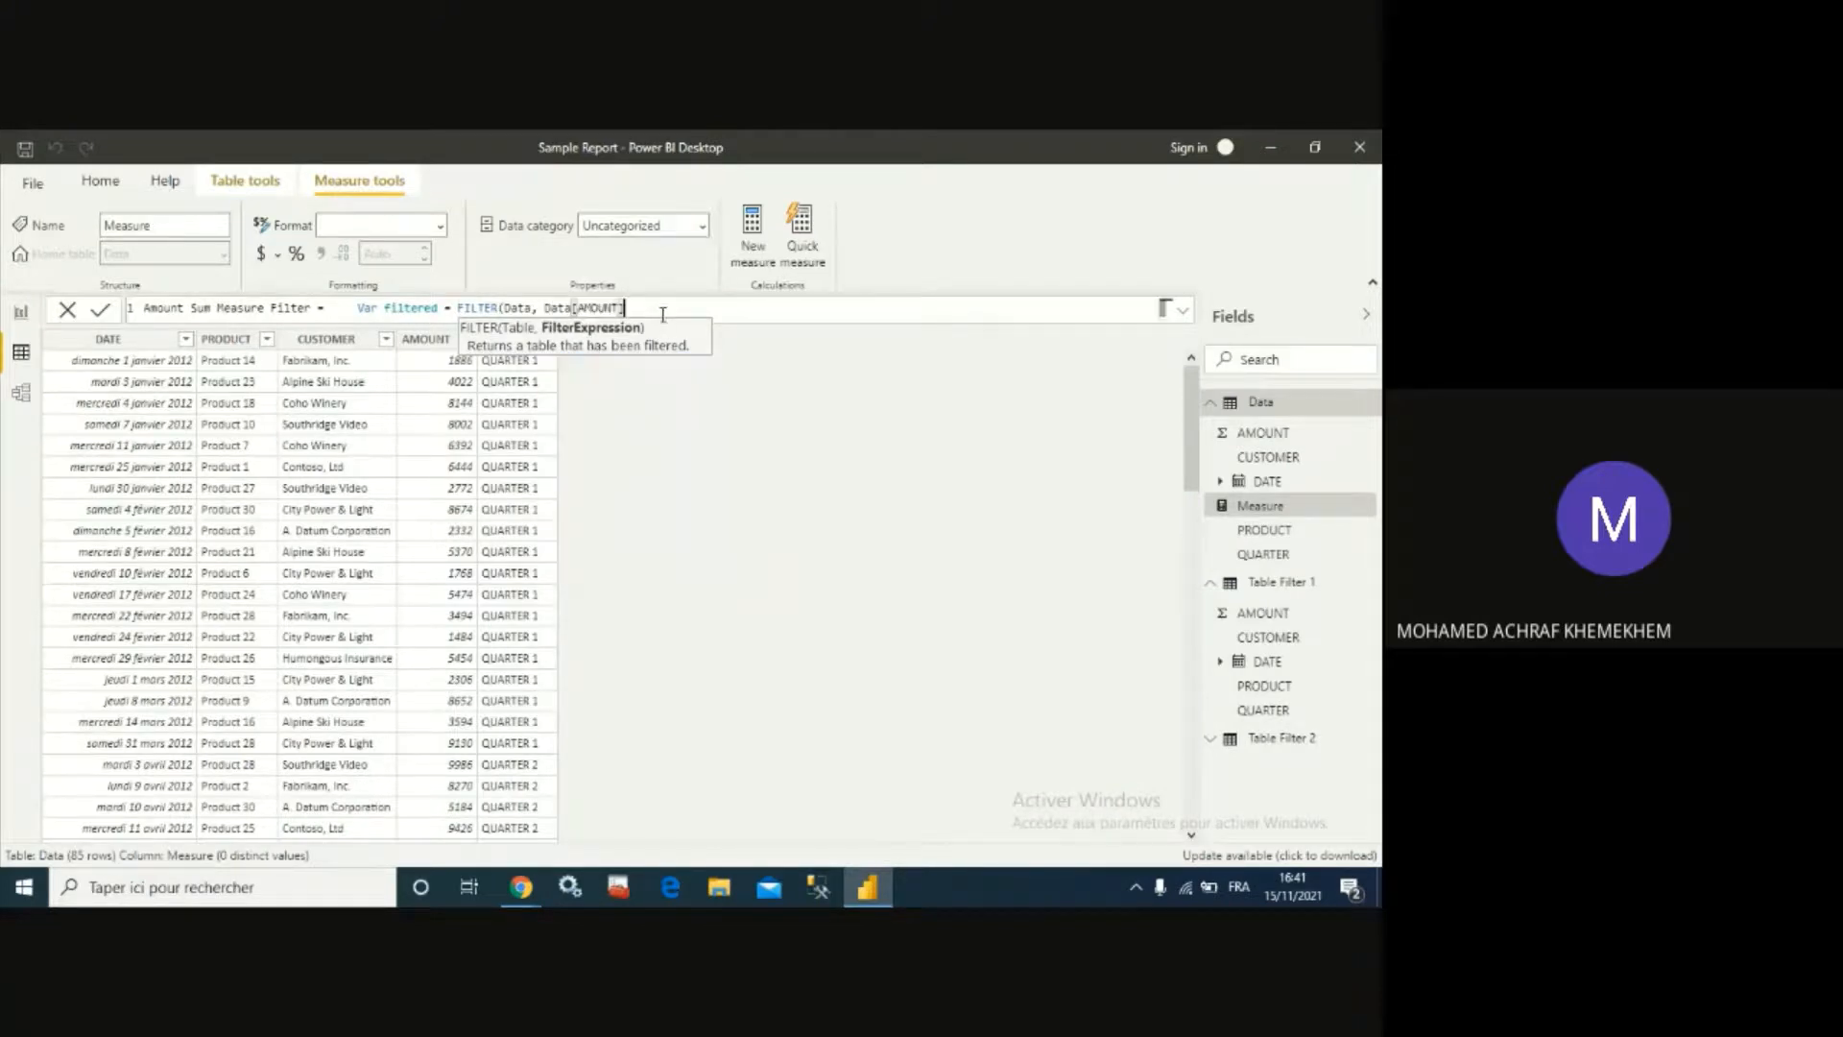
{"action": "type", "text": ">="}
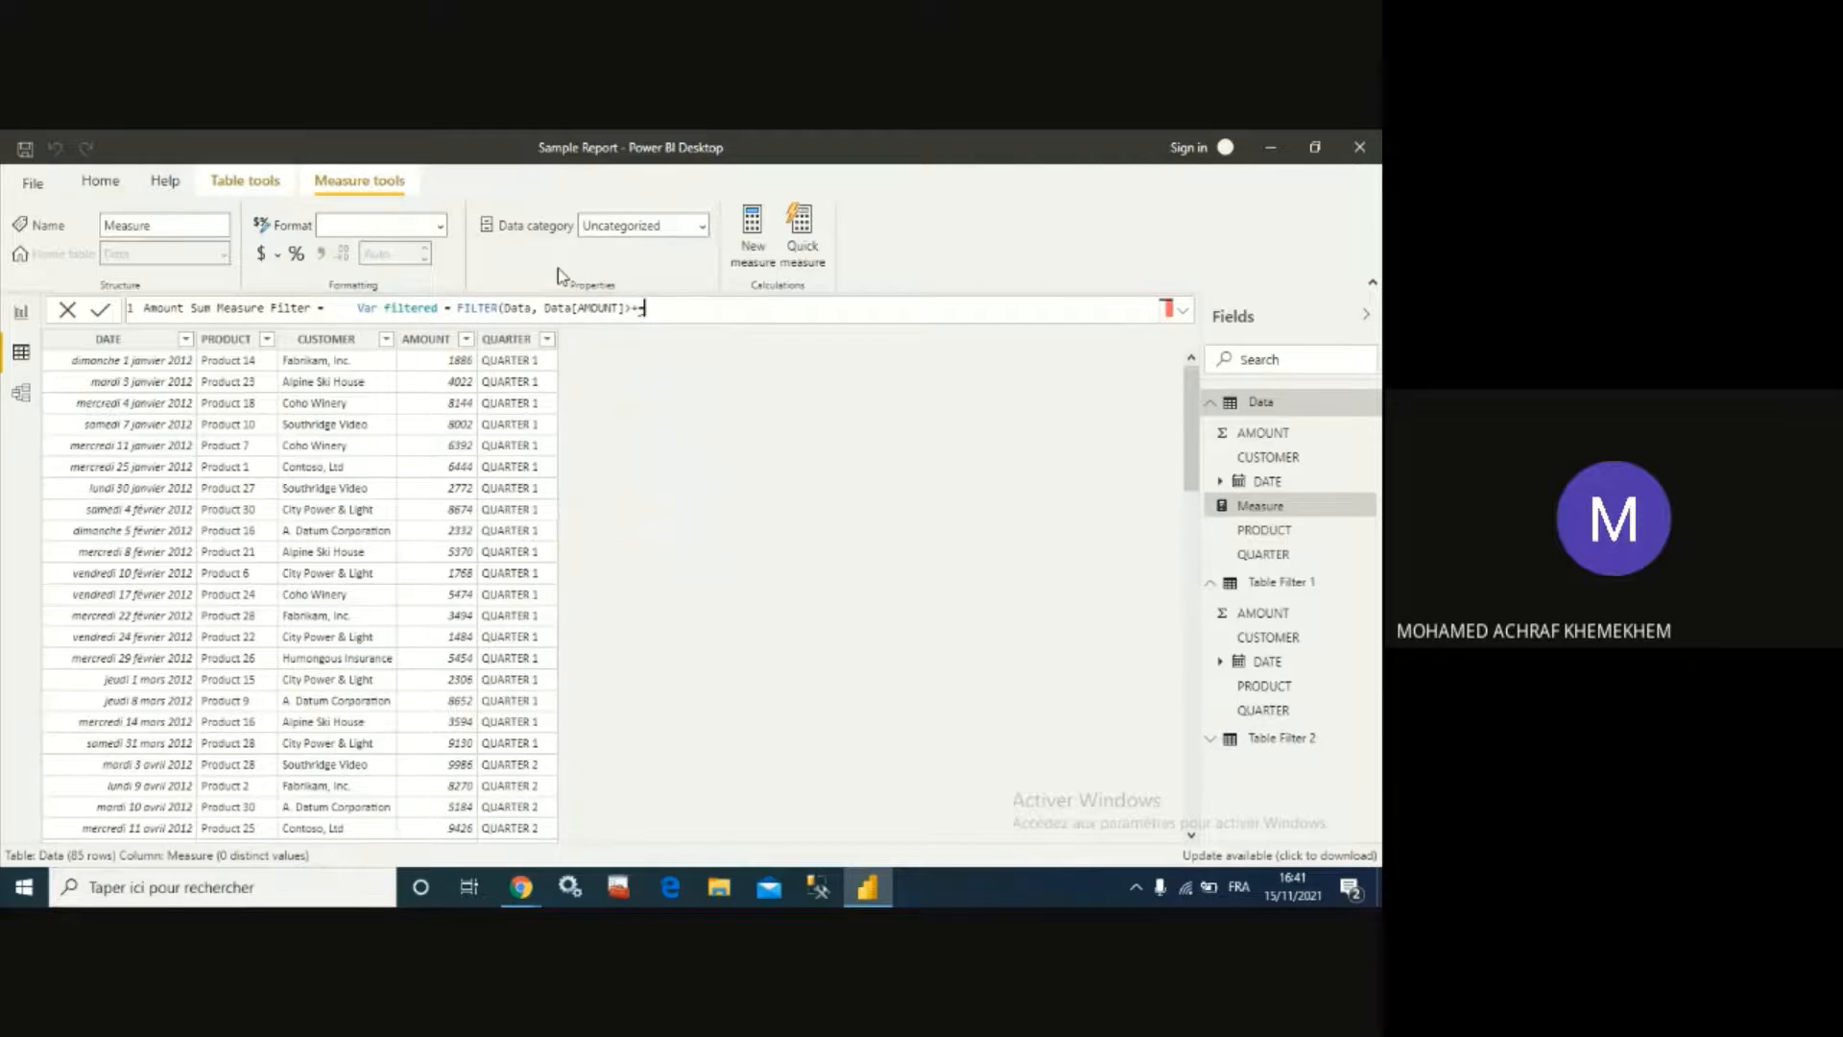
{"action": "key", "text": "BackSpace"}
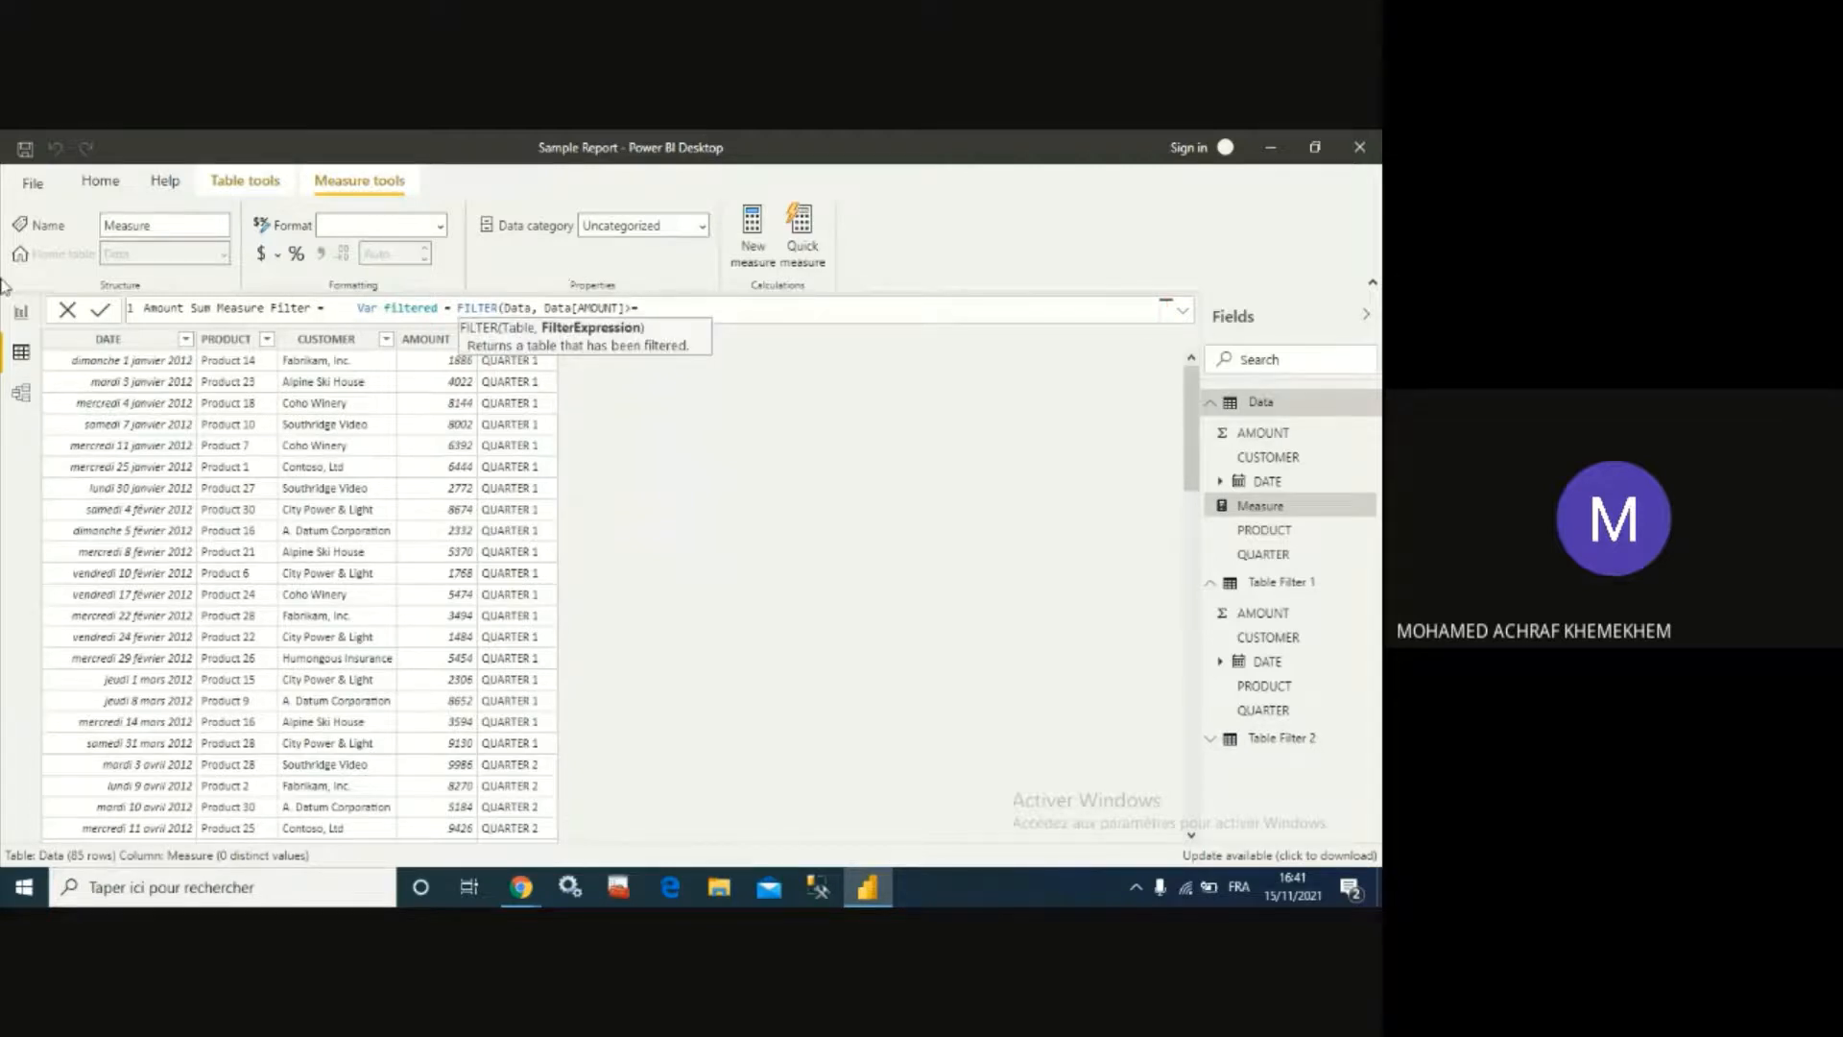
{"action": "type", "text": "=2000,"}
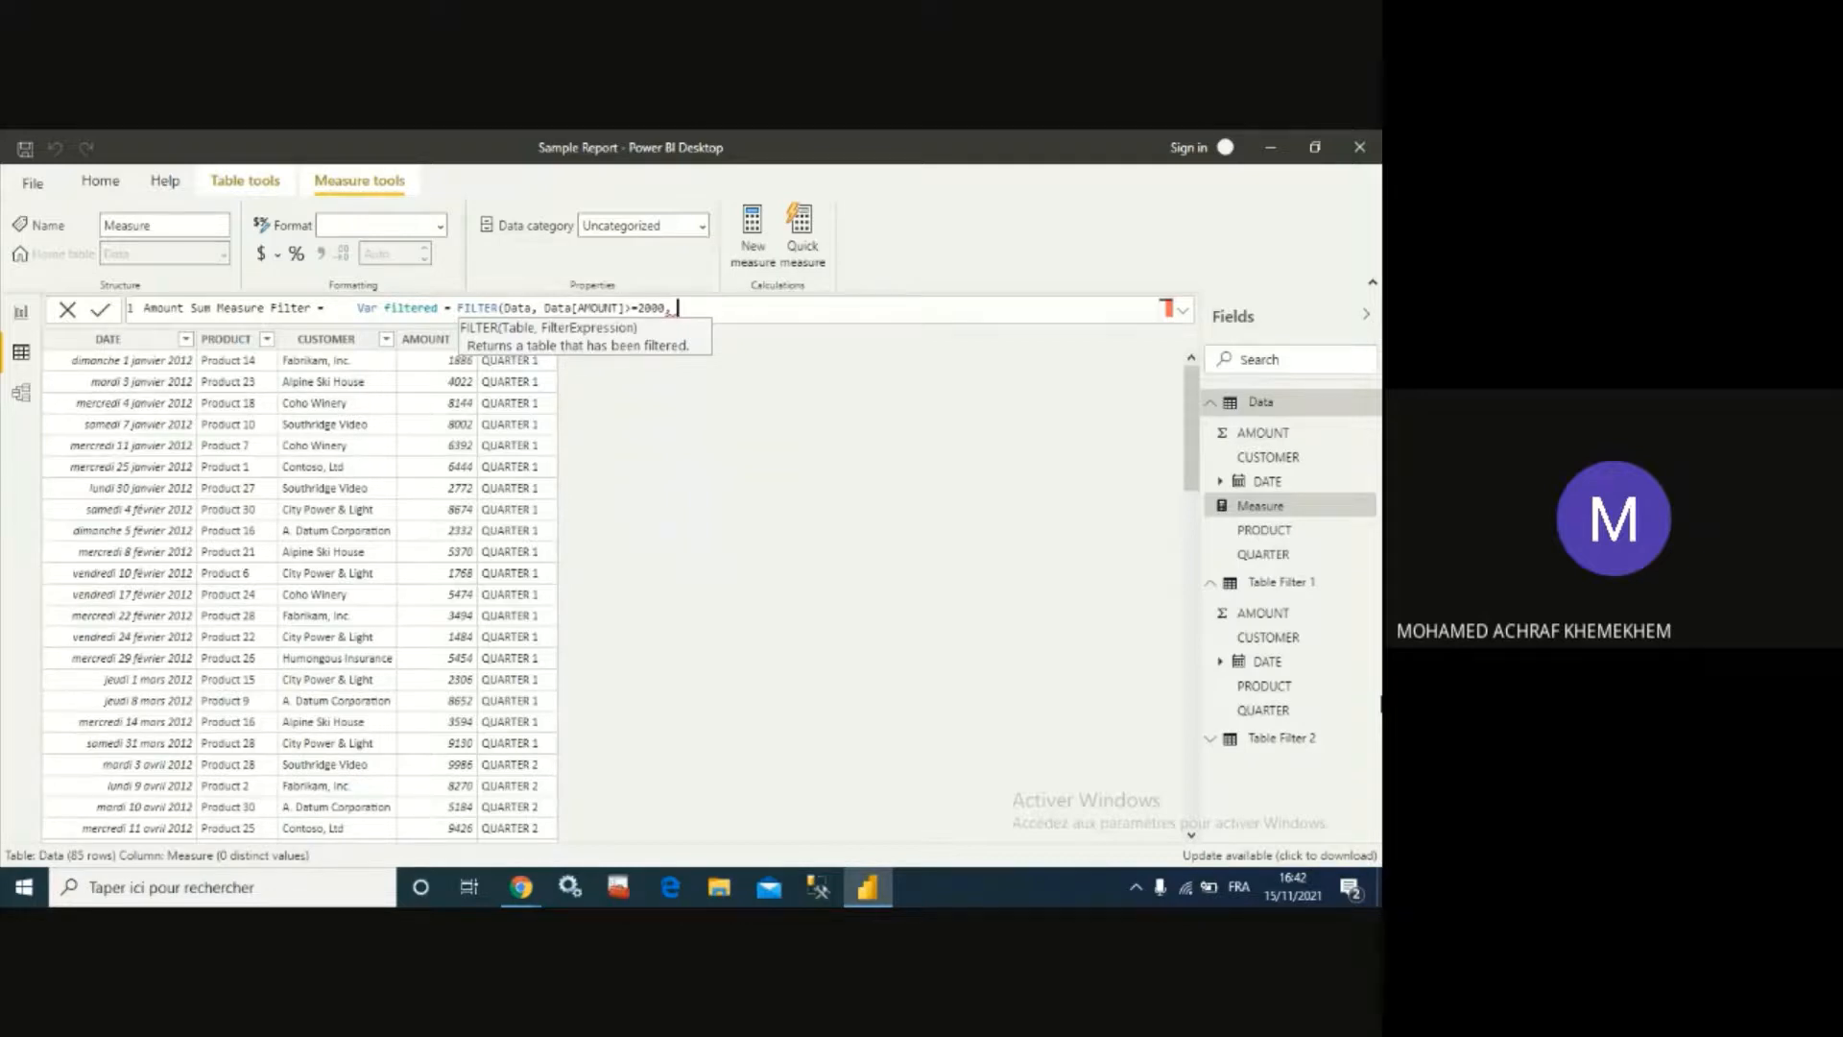
{"action": "key", "text": "BackSpace"}
Extend the filter expression with the OR operator || and the Data[PRODUCT] column.
{"action": "type", "text": "|| Dar"}
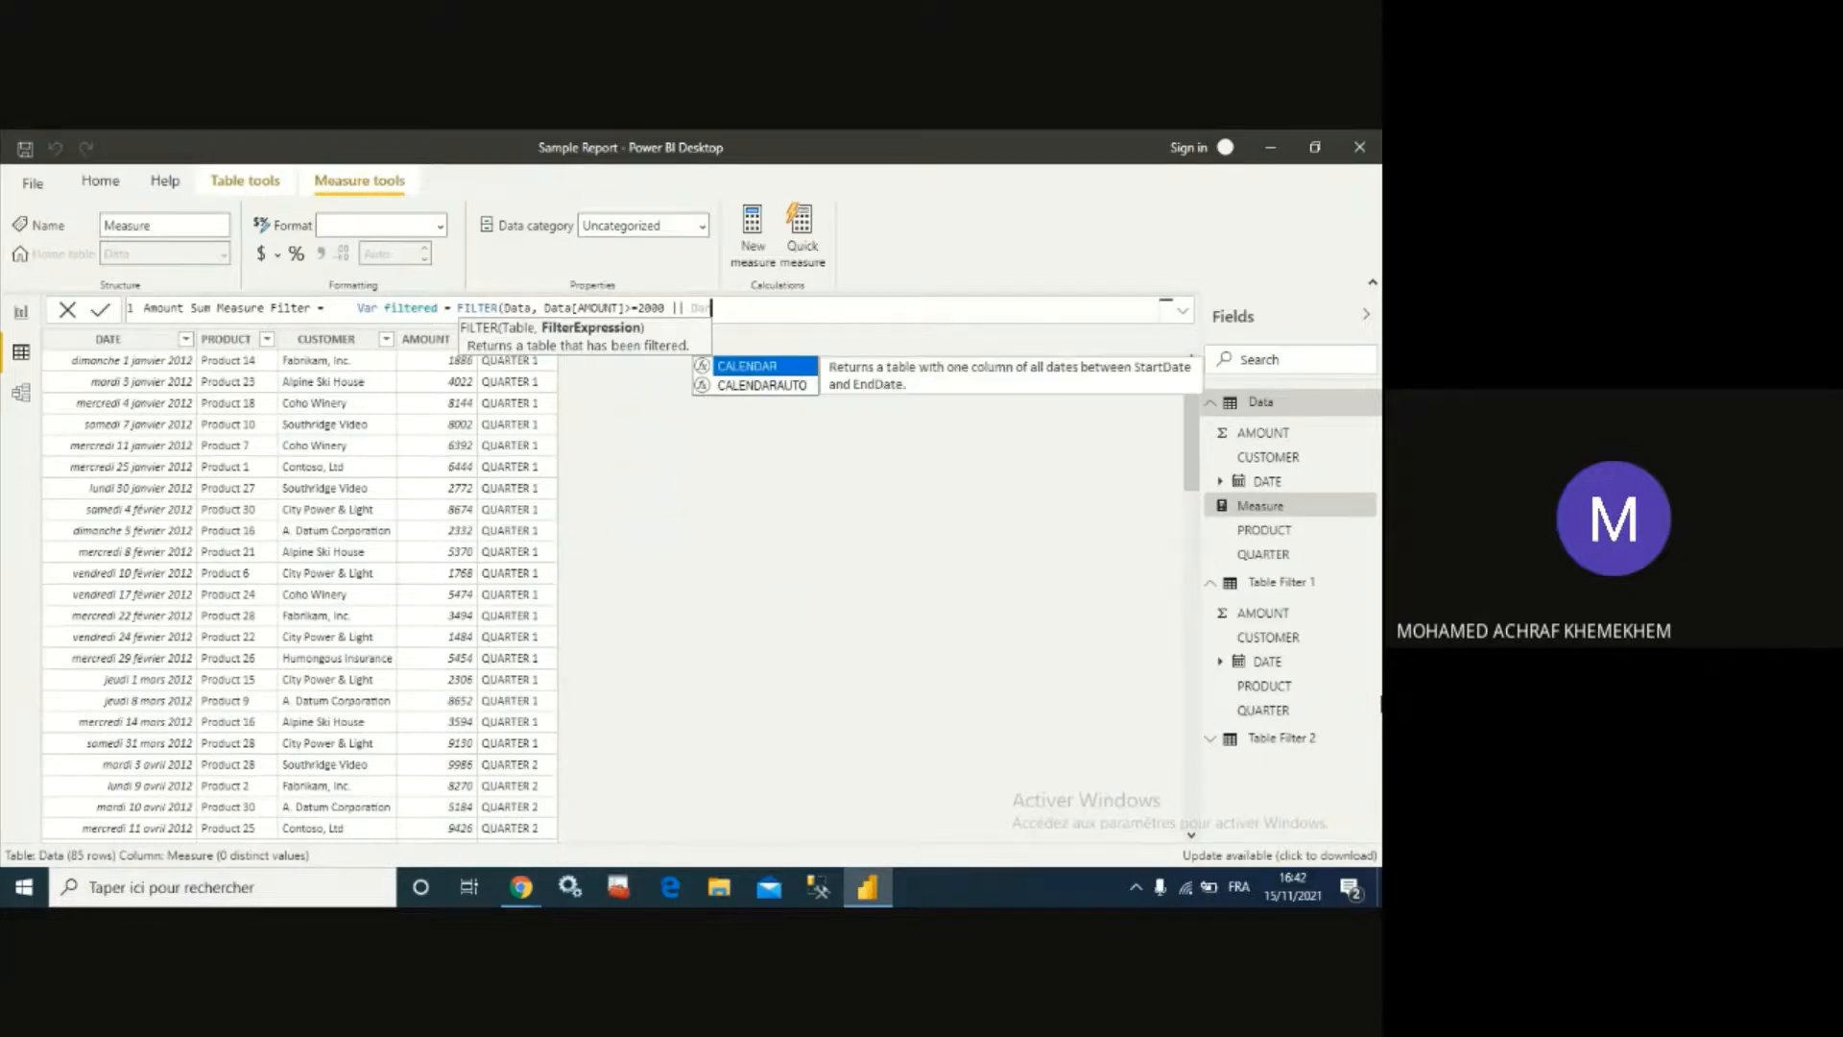
{"action": "key", "text": "BackSpace"}
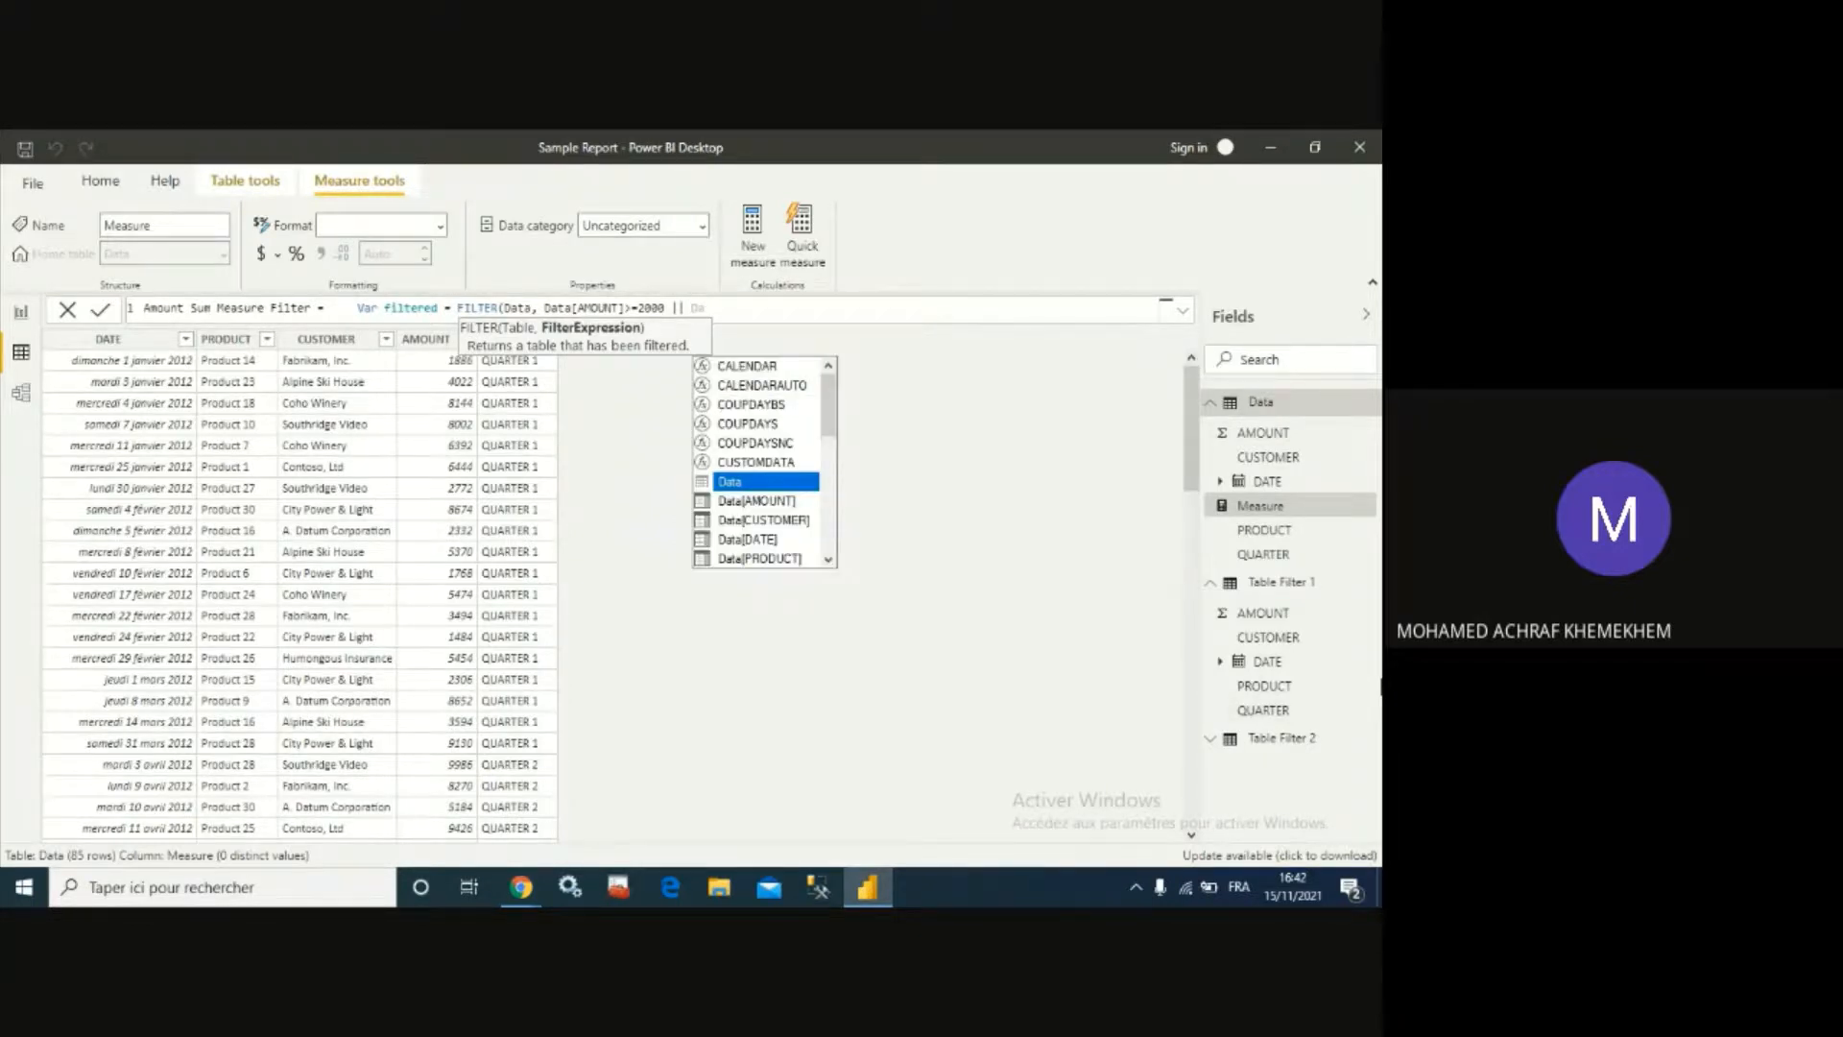
{"action": "key", "text": "Down"}
{"action": "key", "text": "Down"}
{"action": "key", "text": "Down"}
{"action": "key", "text": "Down"}
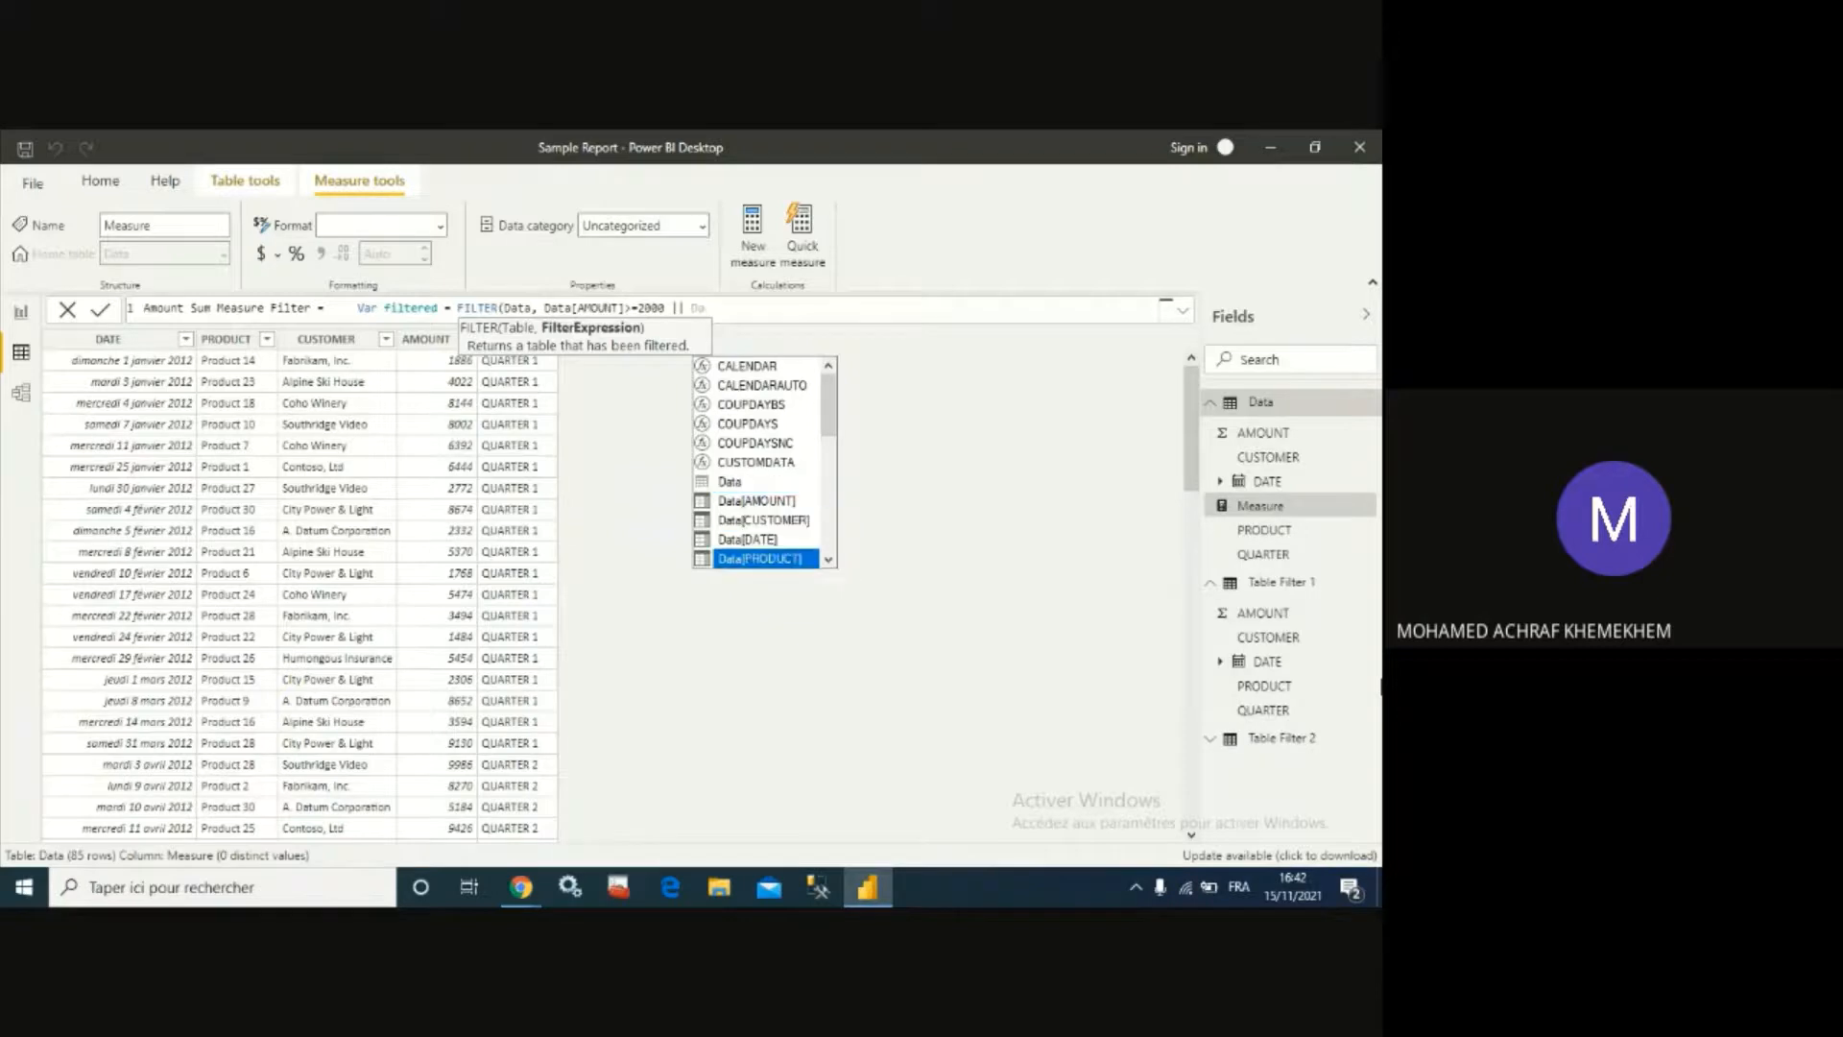
{"action": "key", "text": "Tab"}
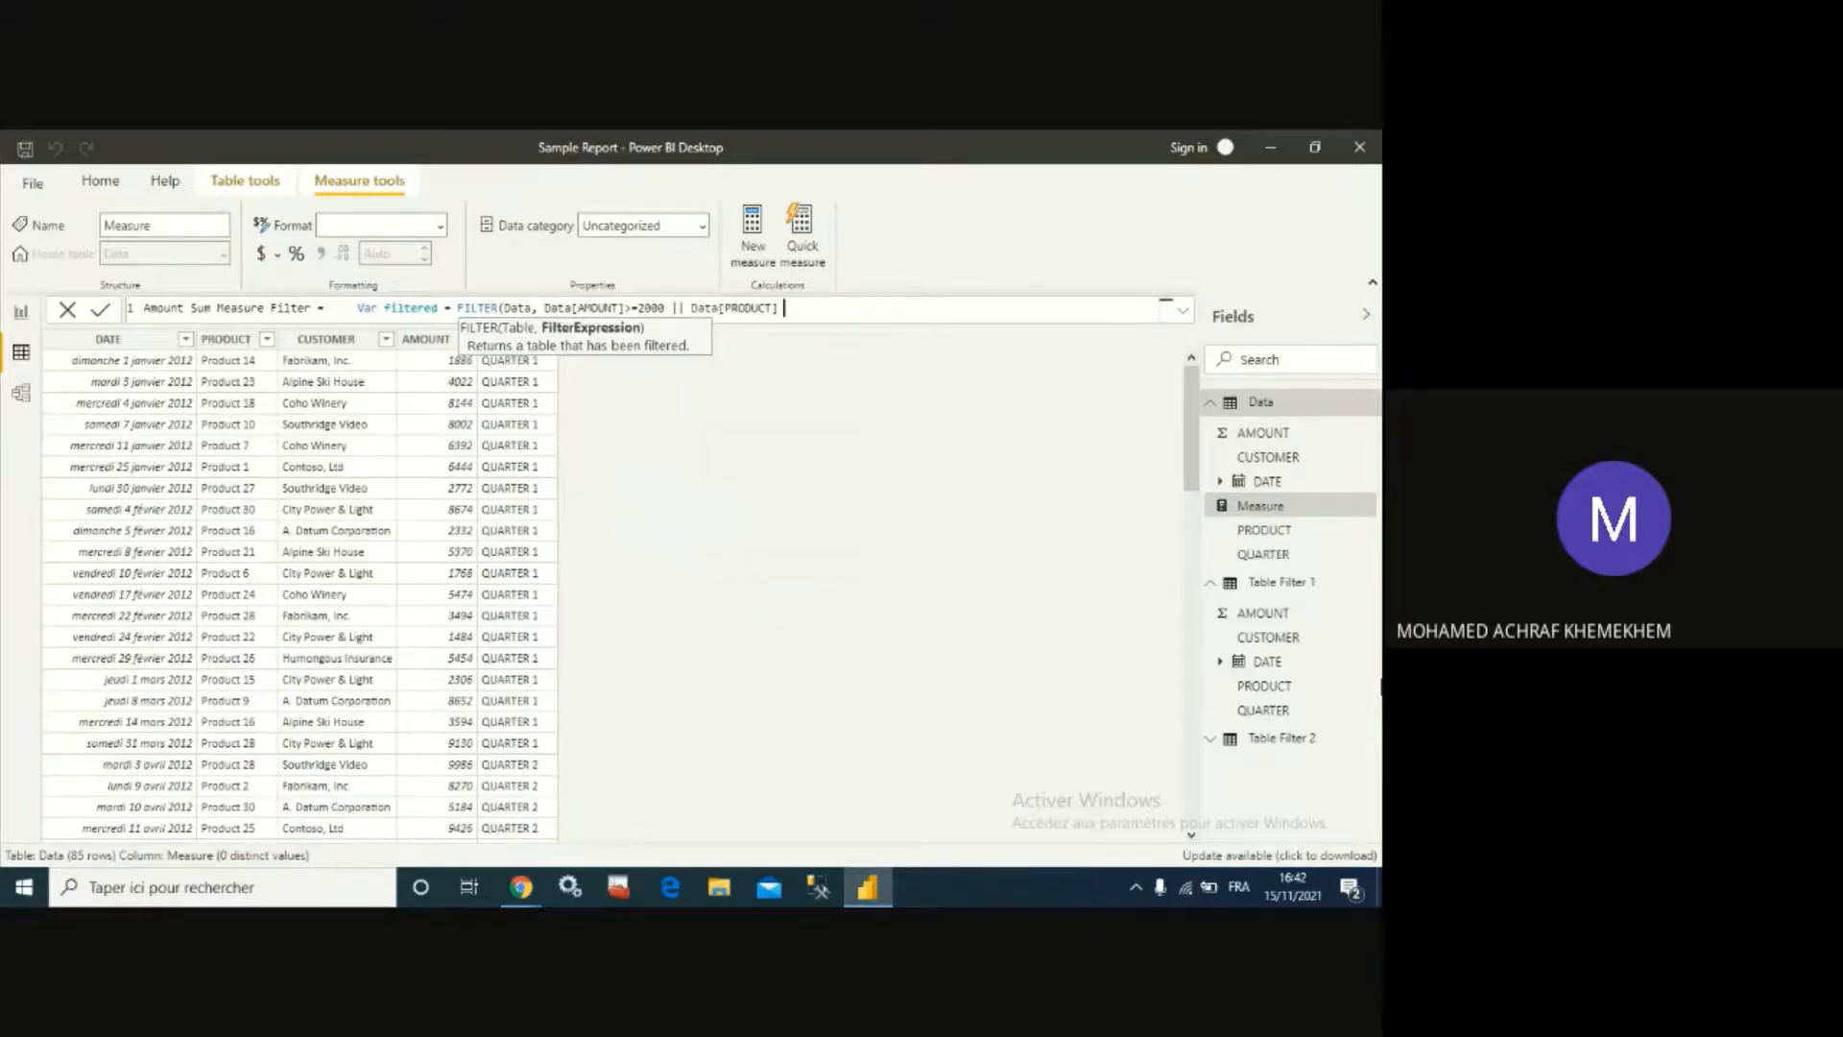
Complete the product condition as = "Product 1" and close the FILTER function's parenthesis.
{"action": "type", "text": "= "}
{"action": "type", "text": "\"\""}
{"action": "type", "text": "Produc"}
{"action": "type", "text": "t 1"}
{"action": "type", "text": "\""}
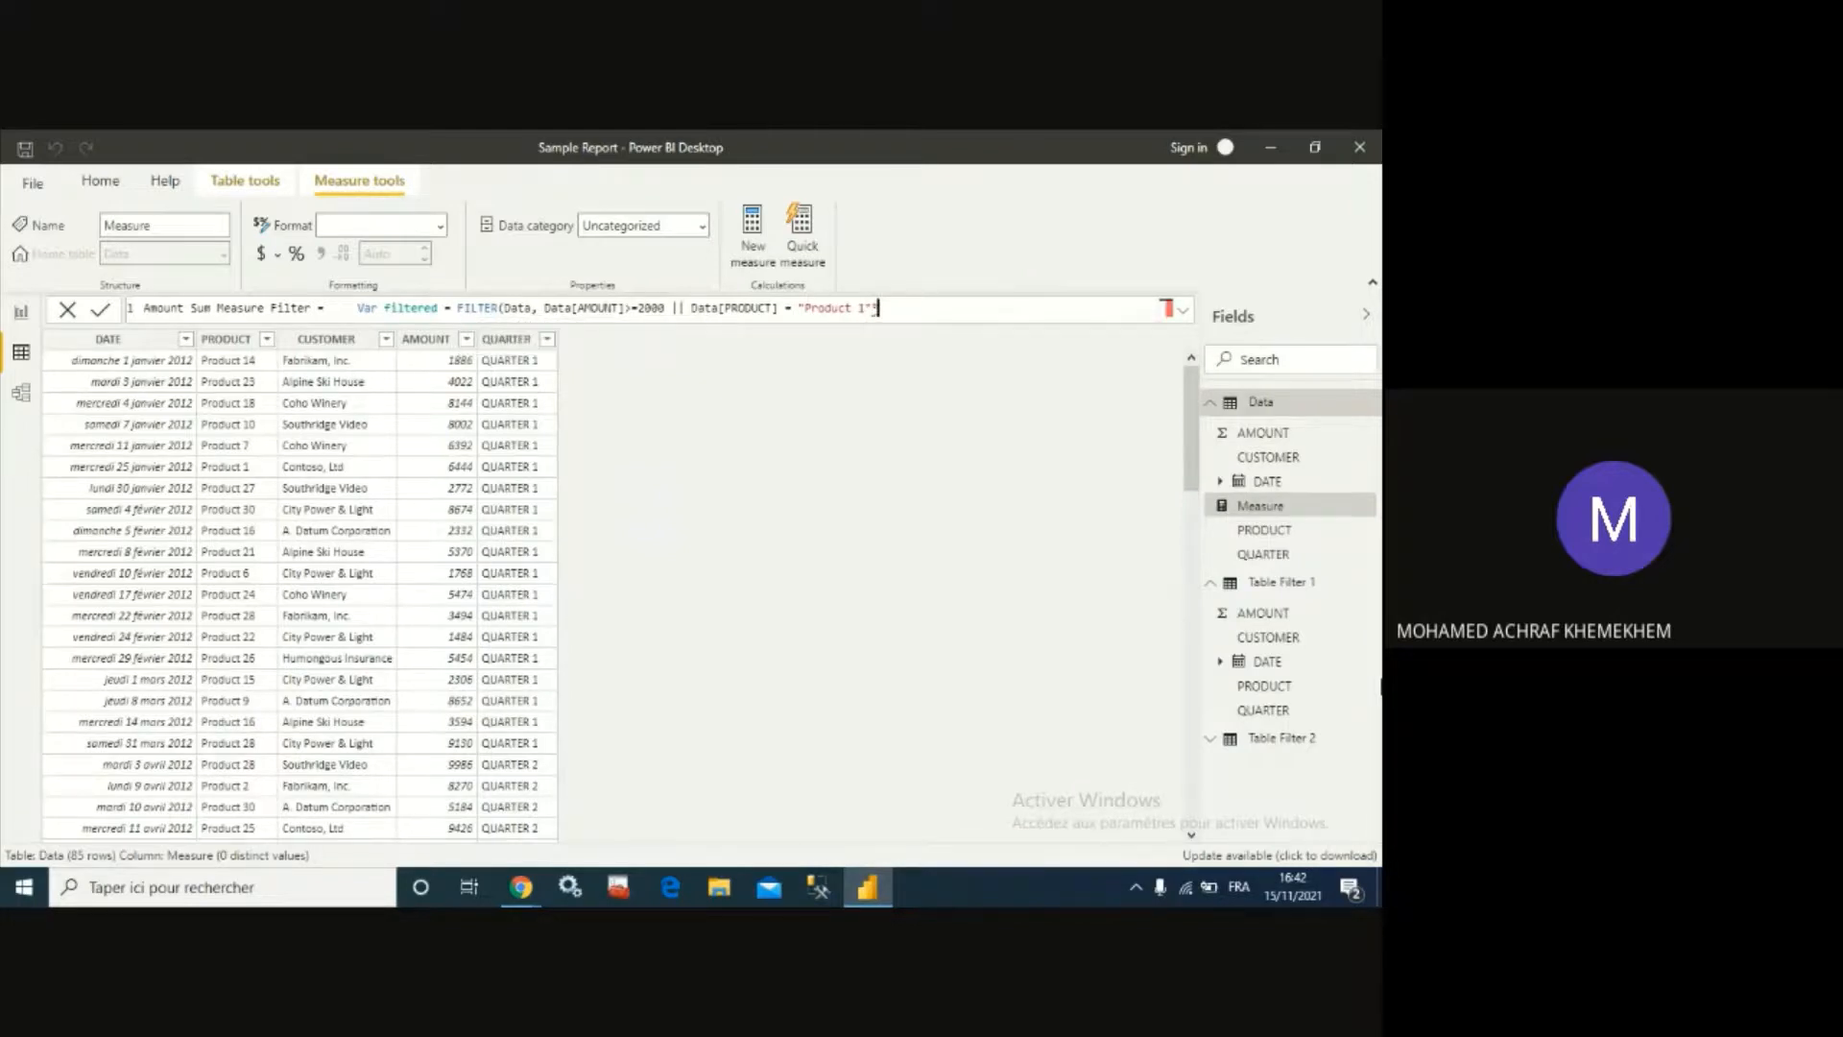
{"action": "key", "text": "BackSpace"}
{"action": "key", "text": "BackSpace"}
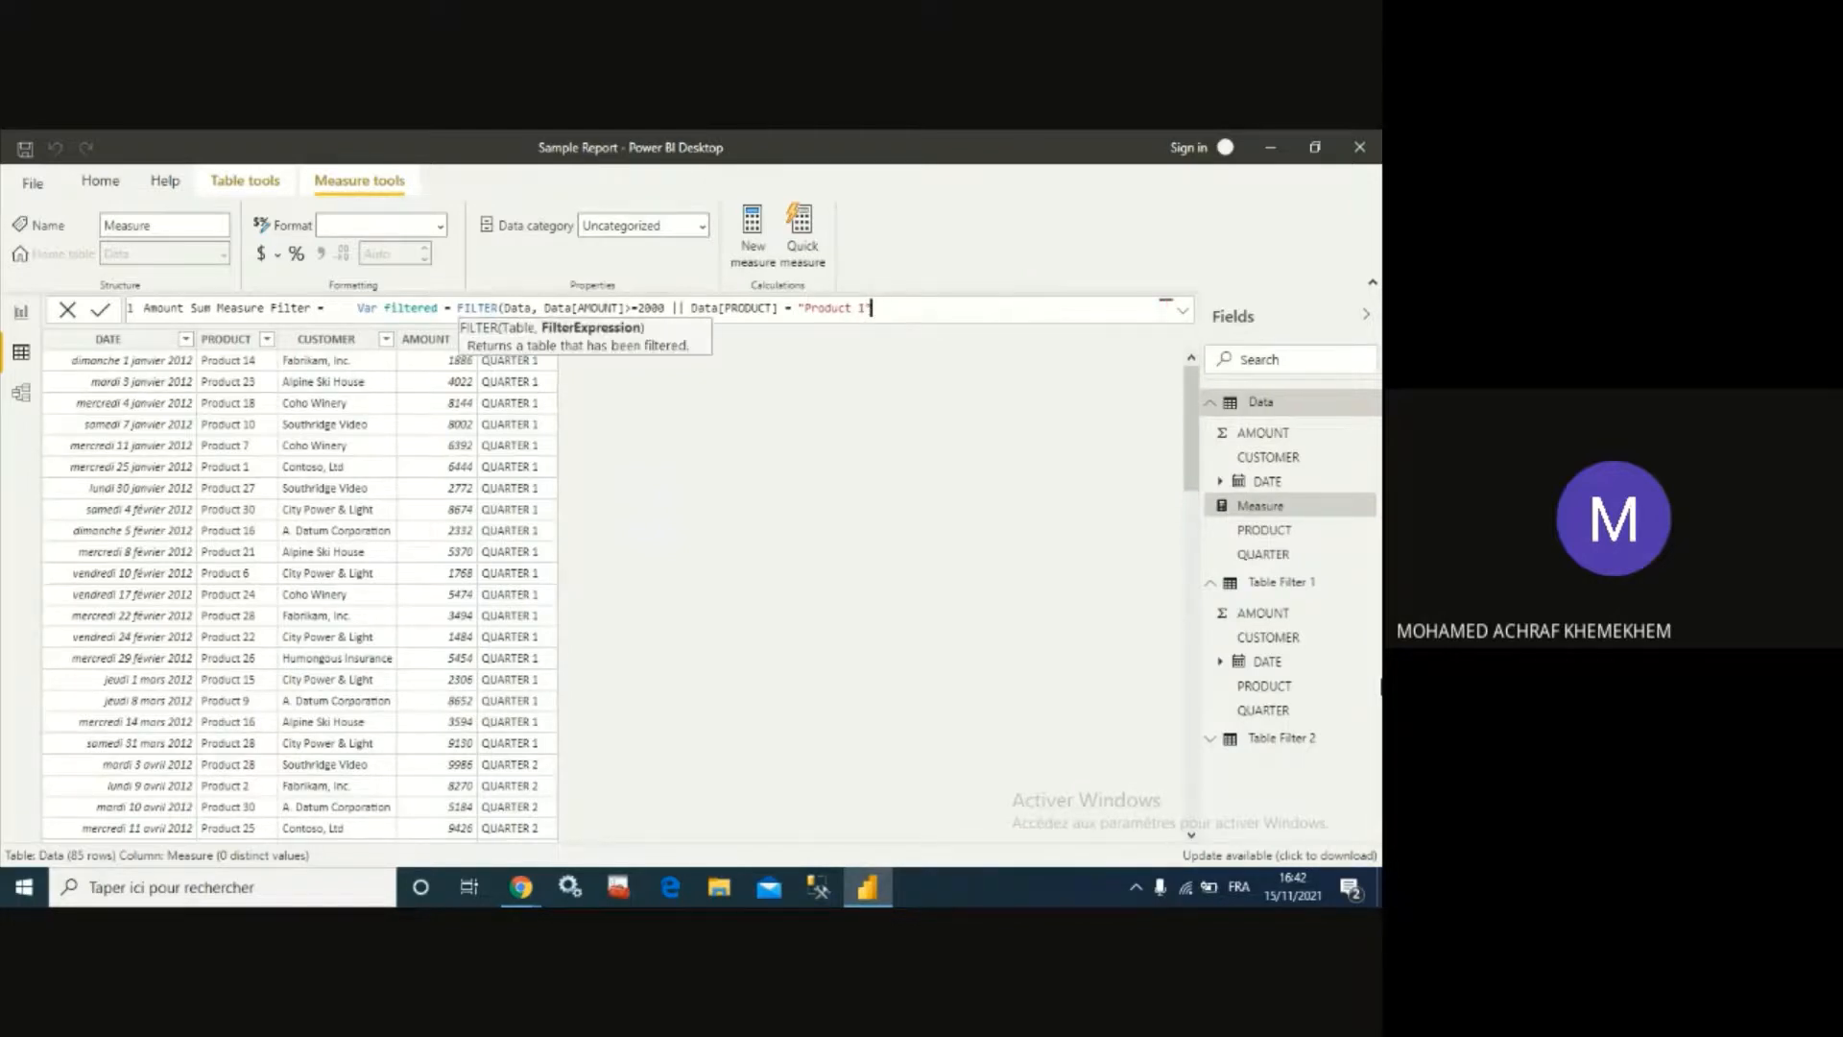
{"action": "type", "text": ") "}
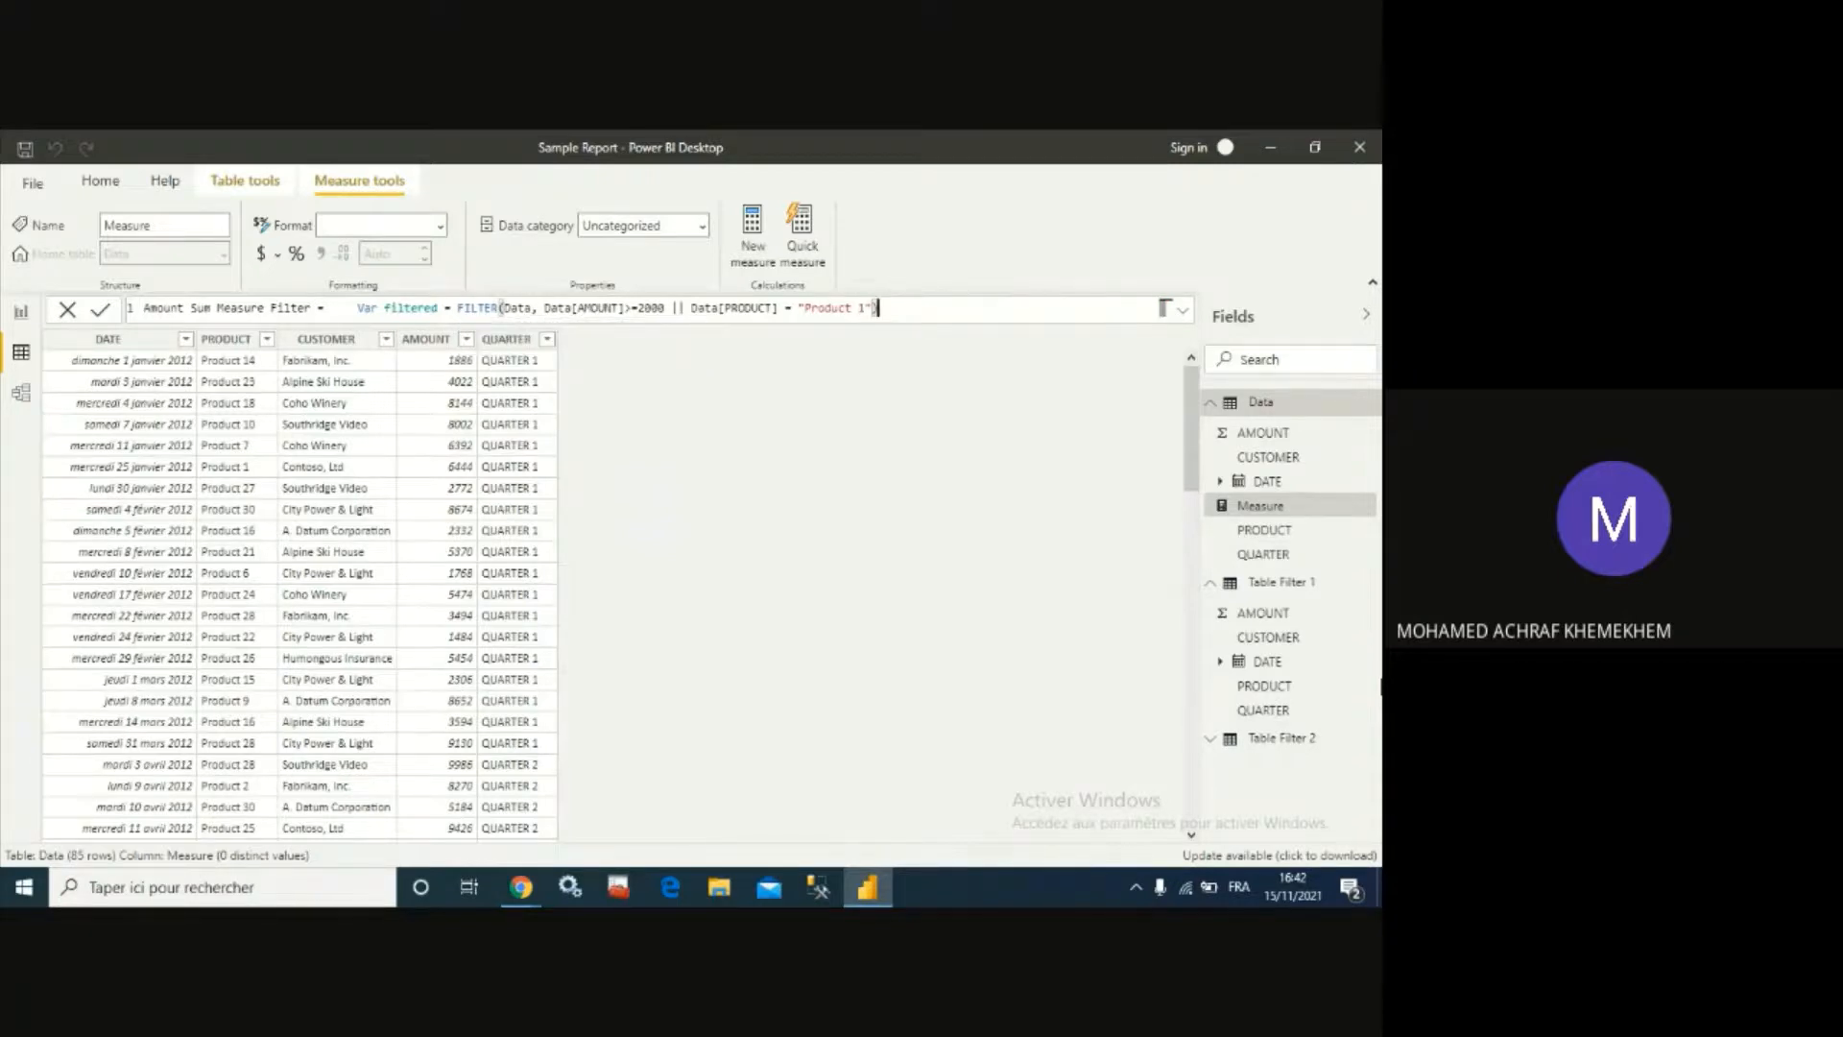
Add a return clause after the variable definition and start it with the CALCULATE function.
{"action": "type", "text": "return CAL"}
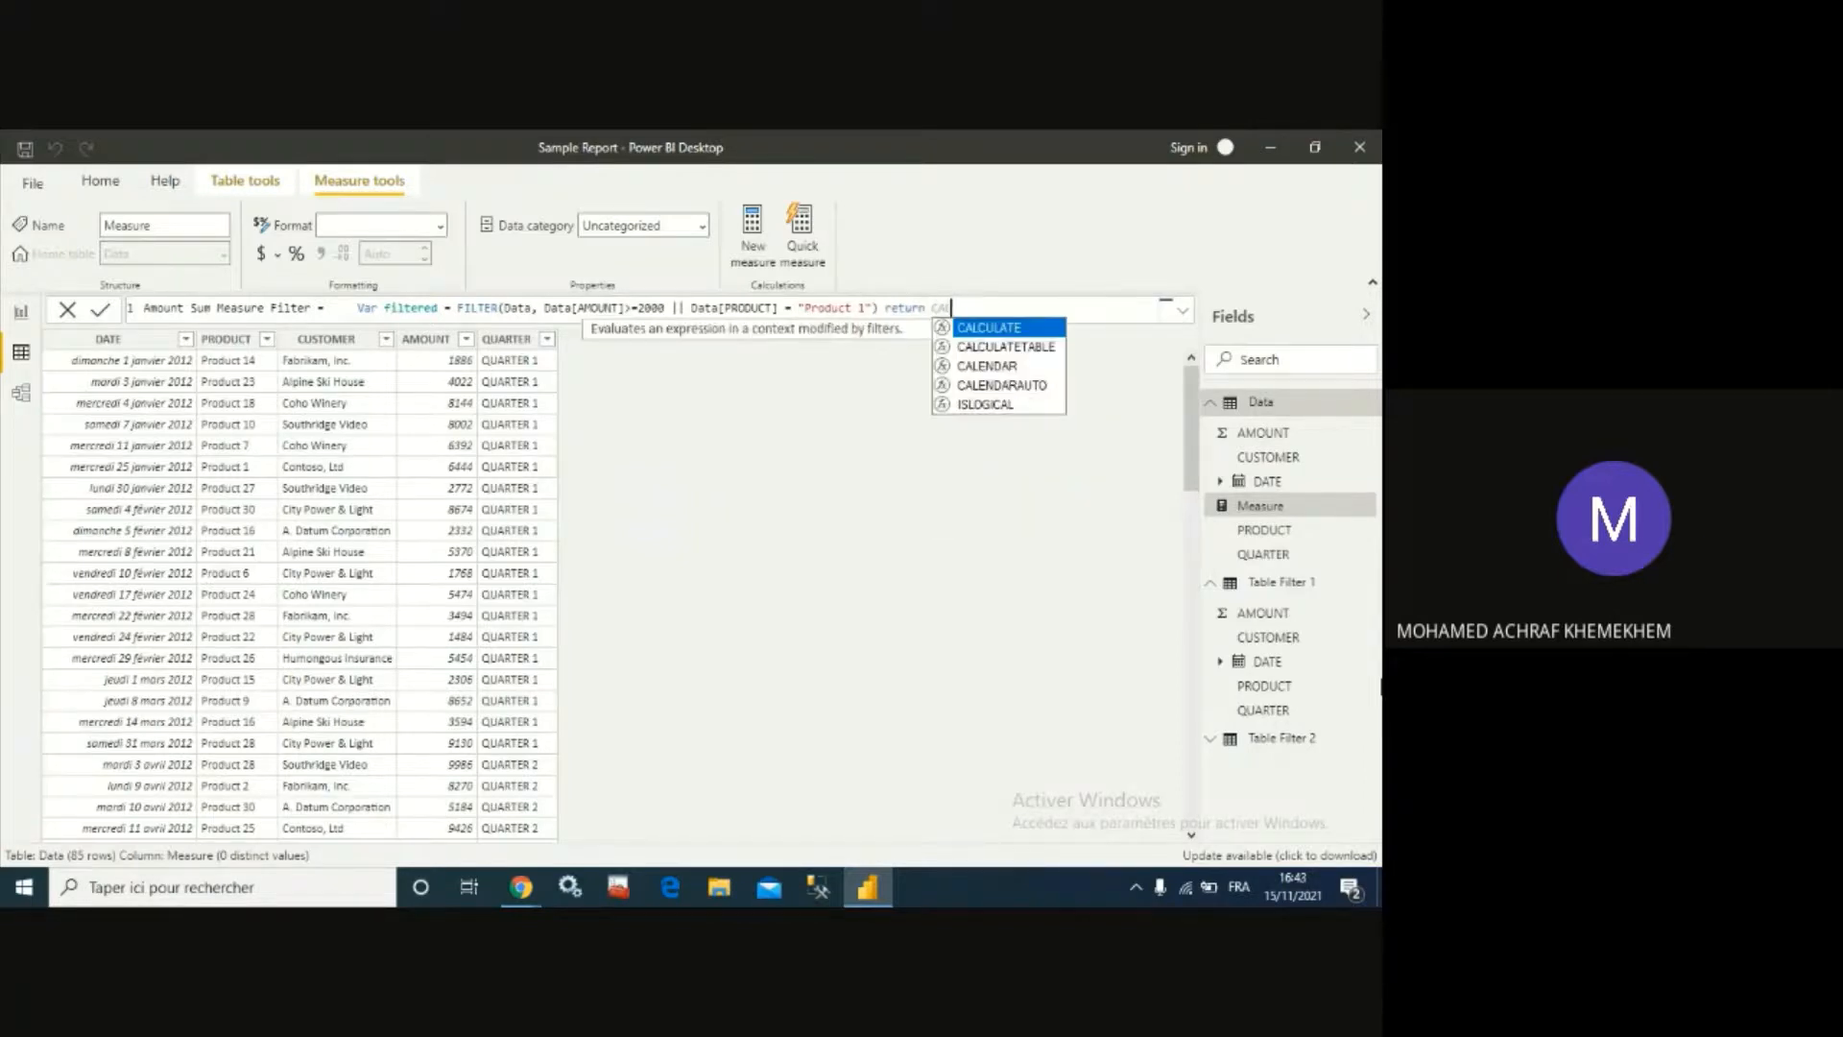
{"action": "type", "text": "CU"}
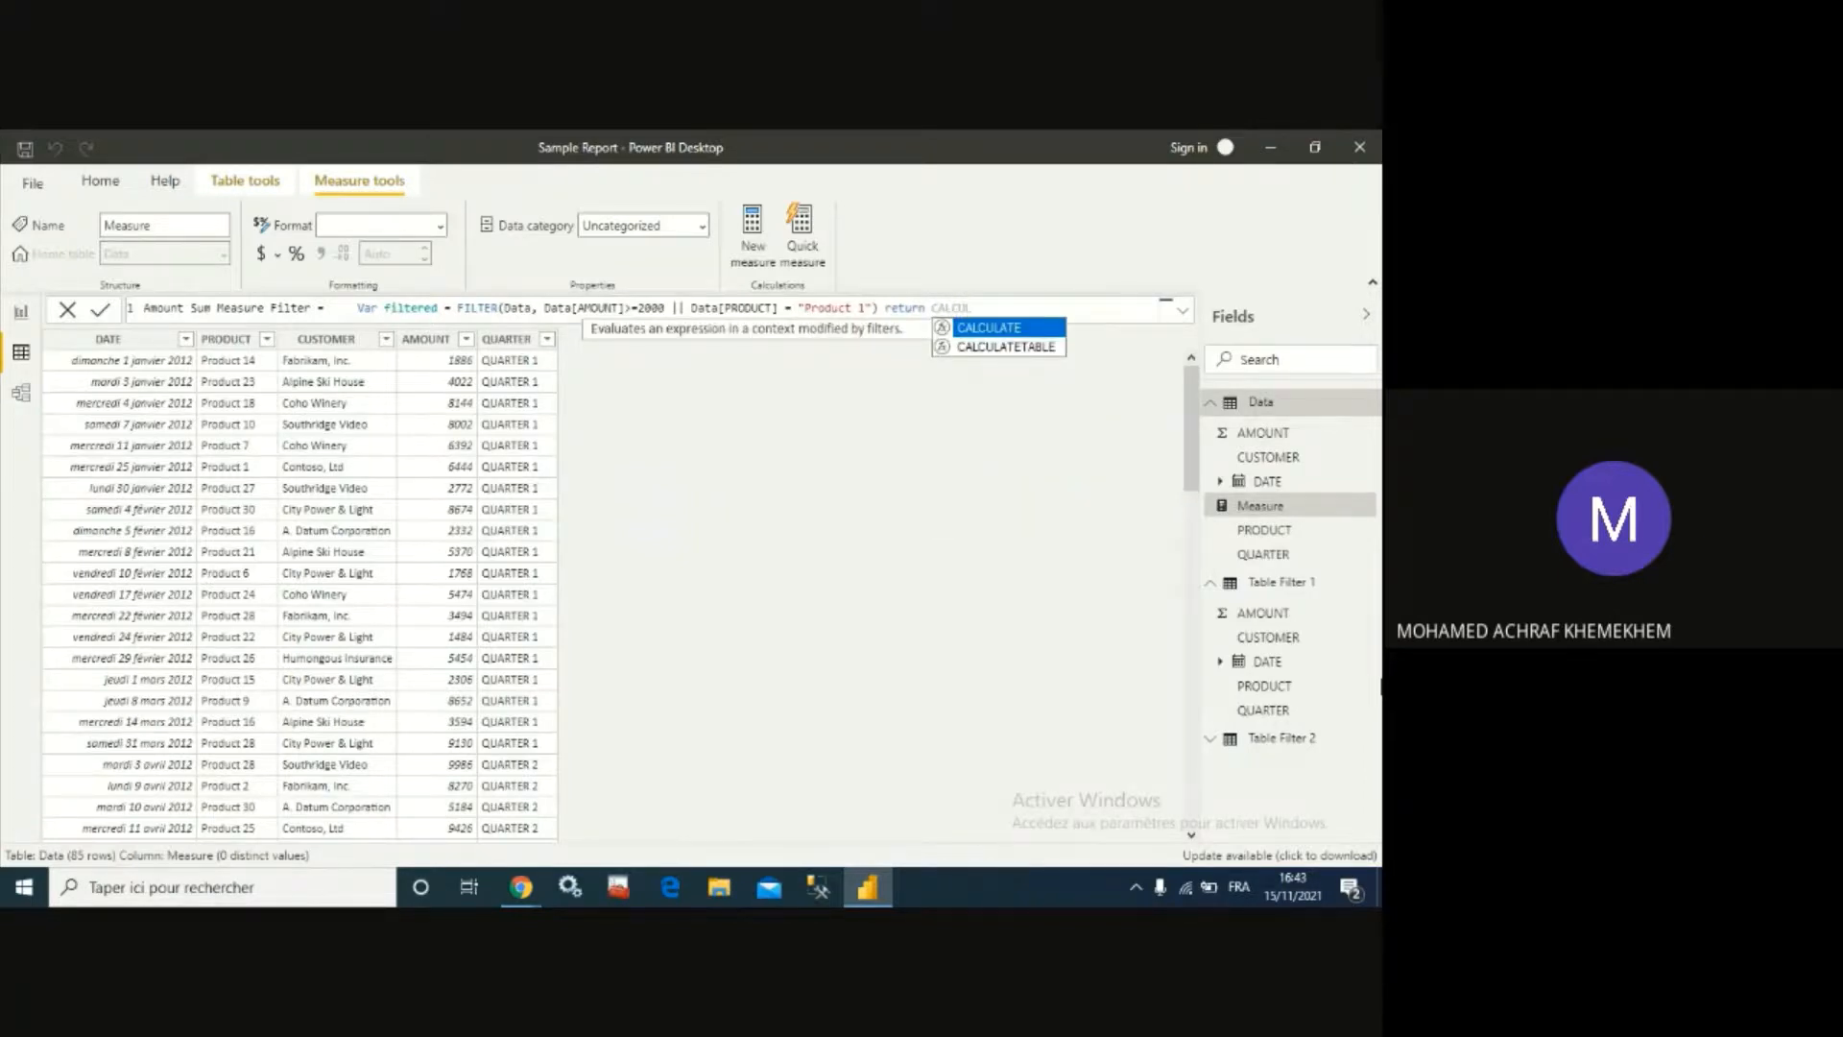
{"action": "type", "text": "L"}
{"action": "key", "text": "Tab"}
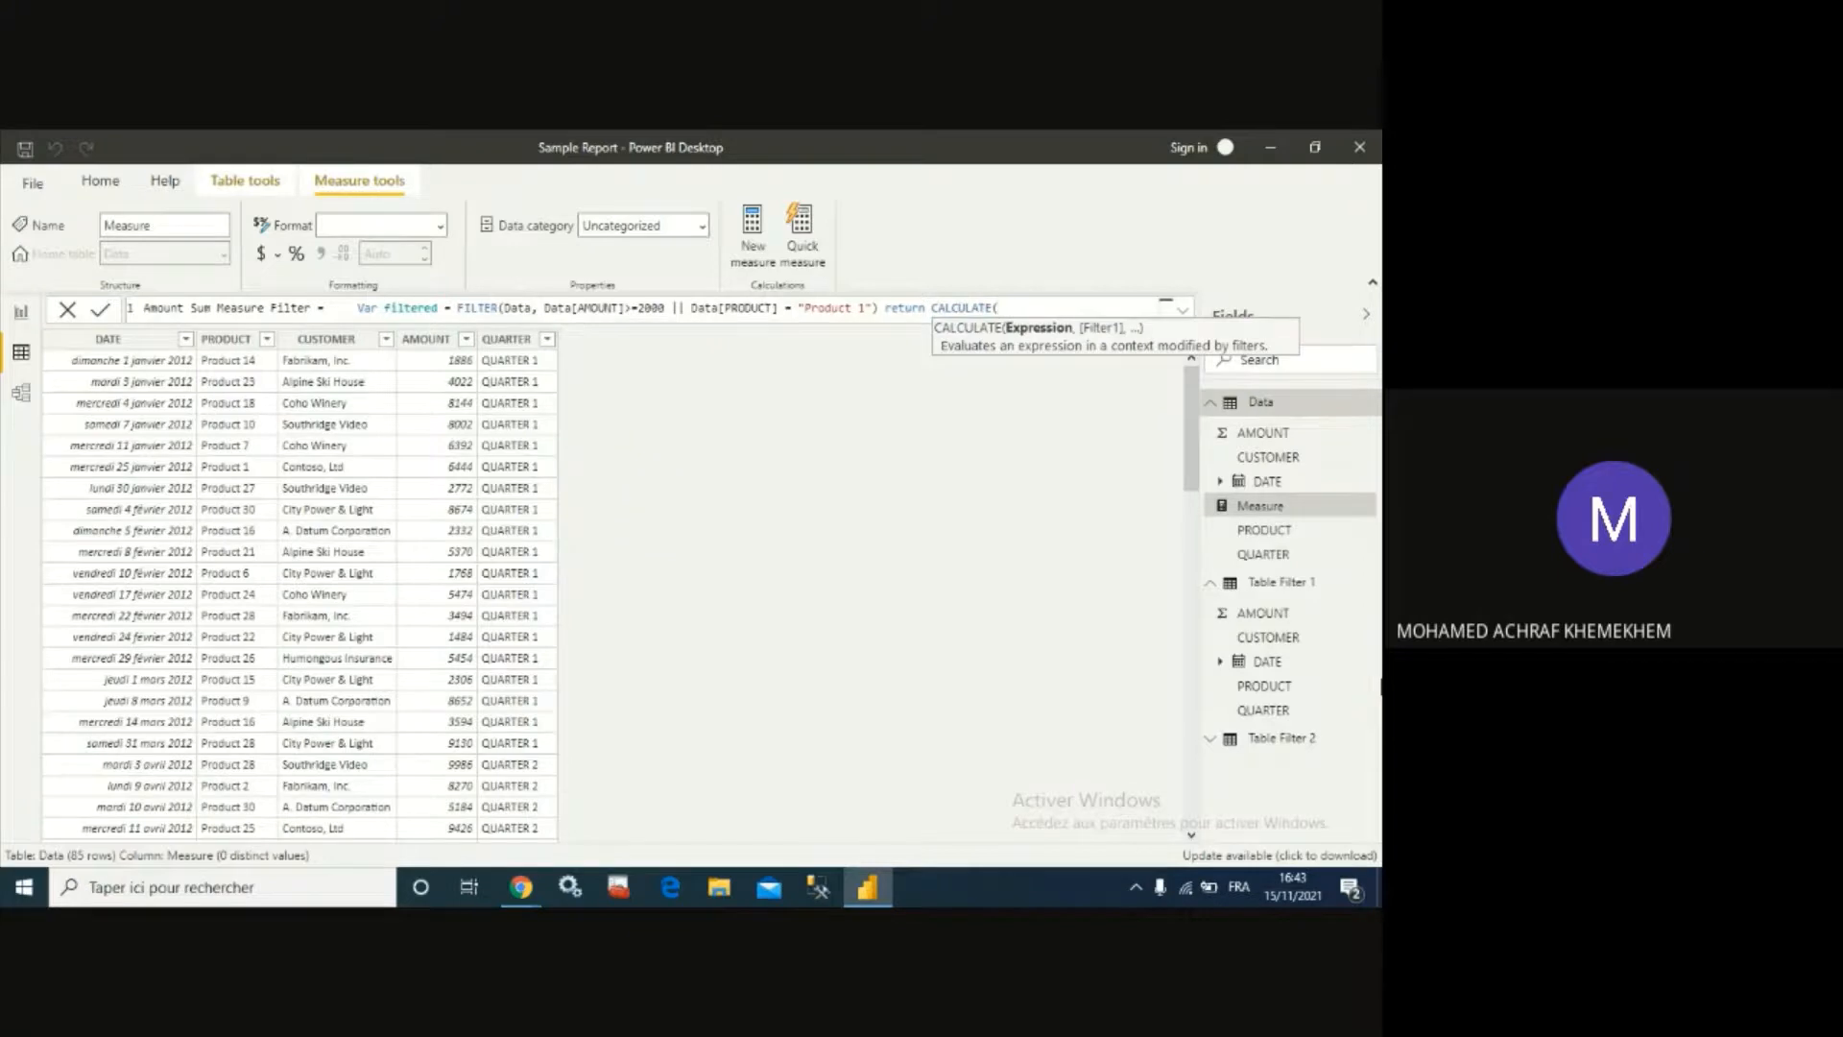
Enter SUM(Data[AMOUNT]) as the expression argument of CALCULATE.
{"action": "type", "text": "SU"}
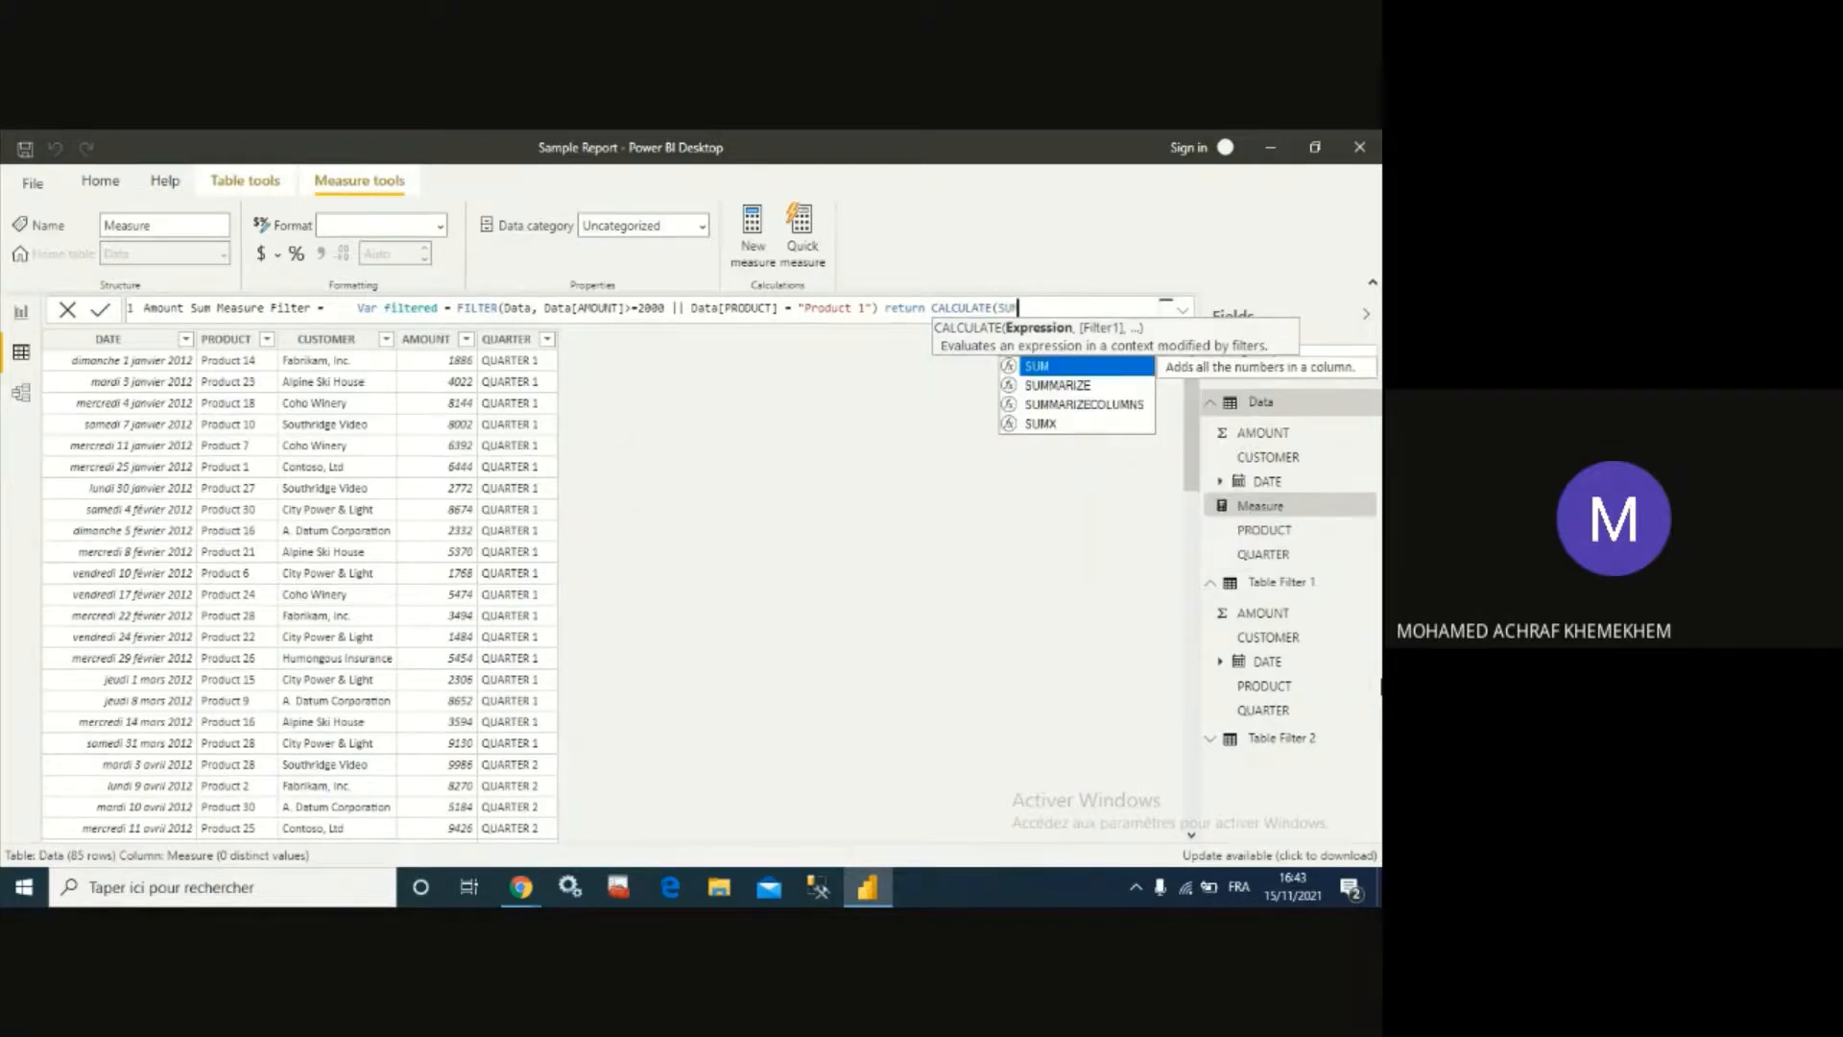
{"action": "key", "text": "Tab"}
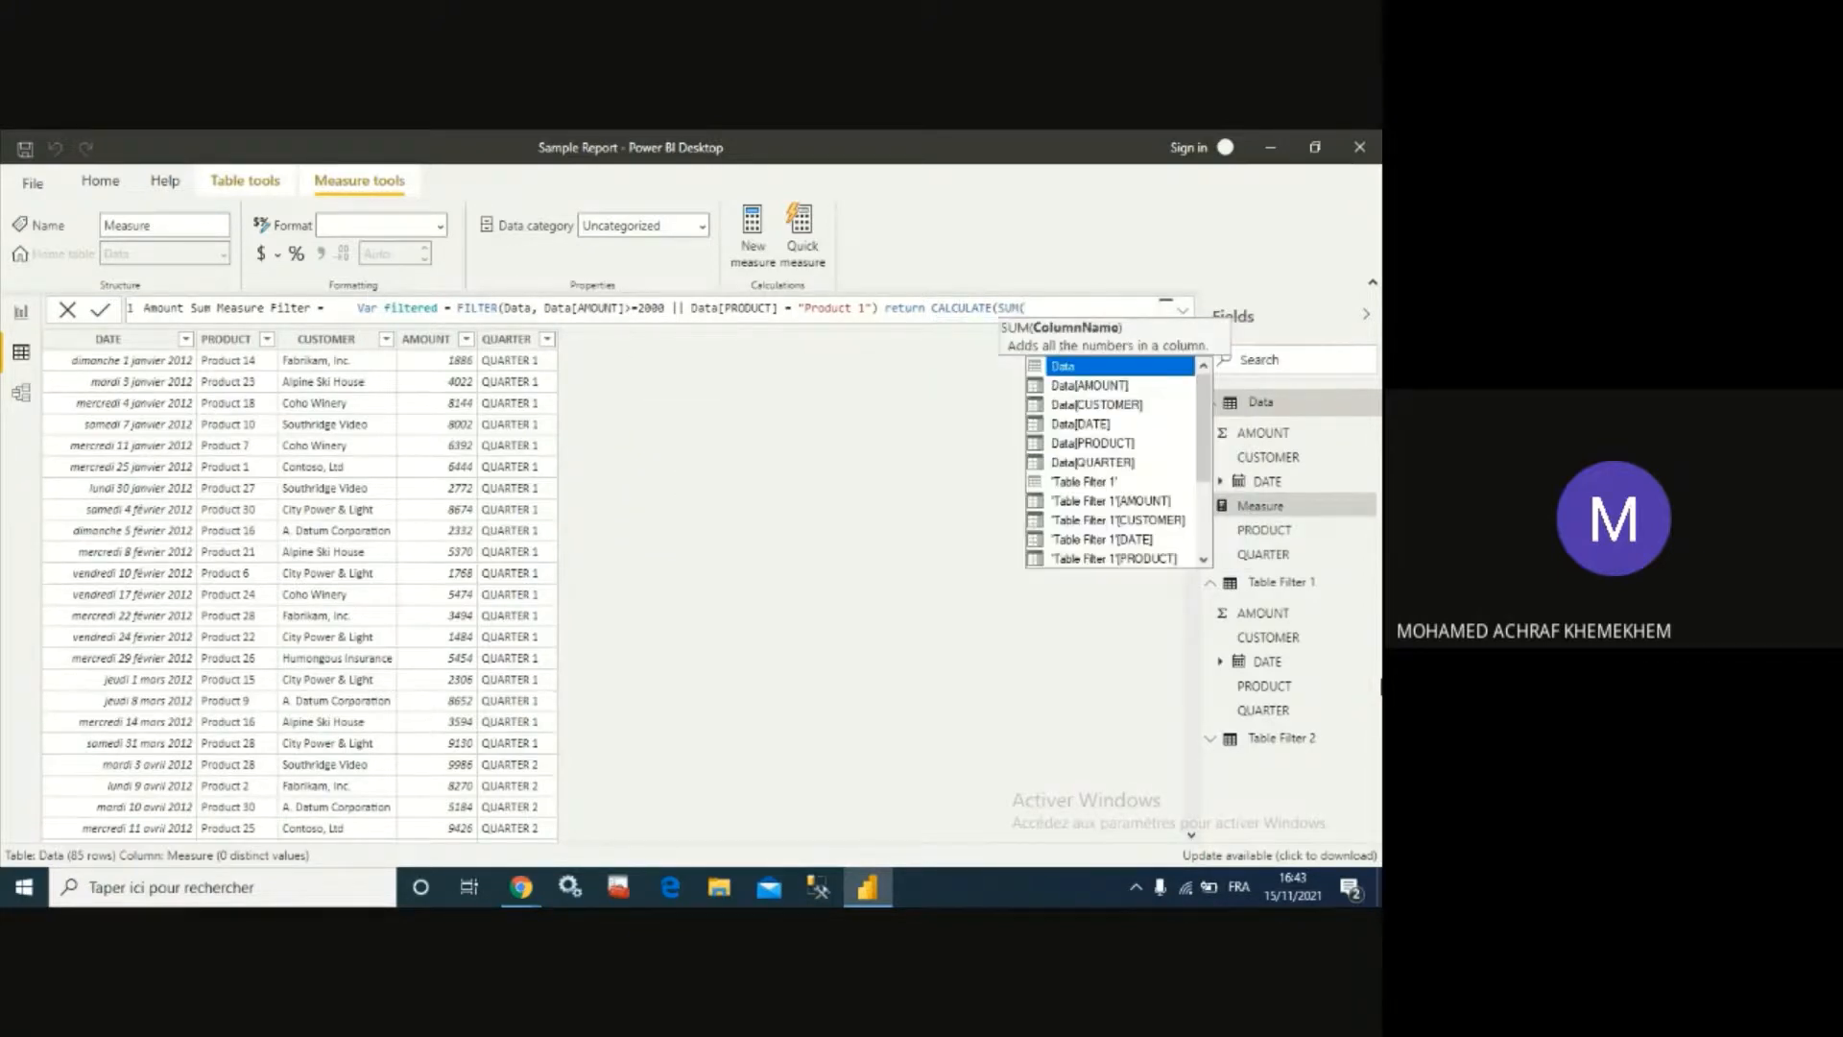
{"action": "key", "text": "Down"}
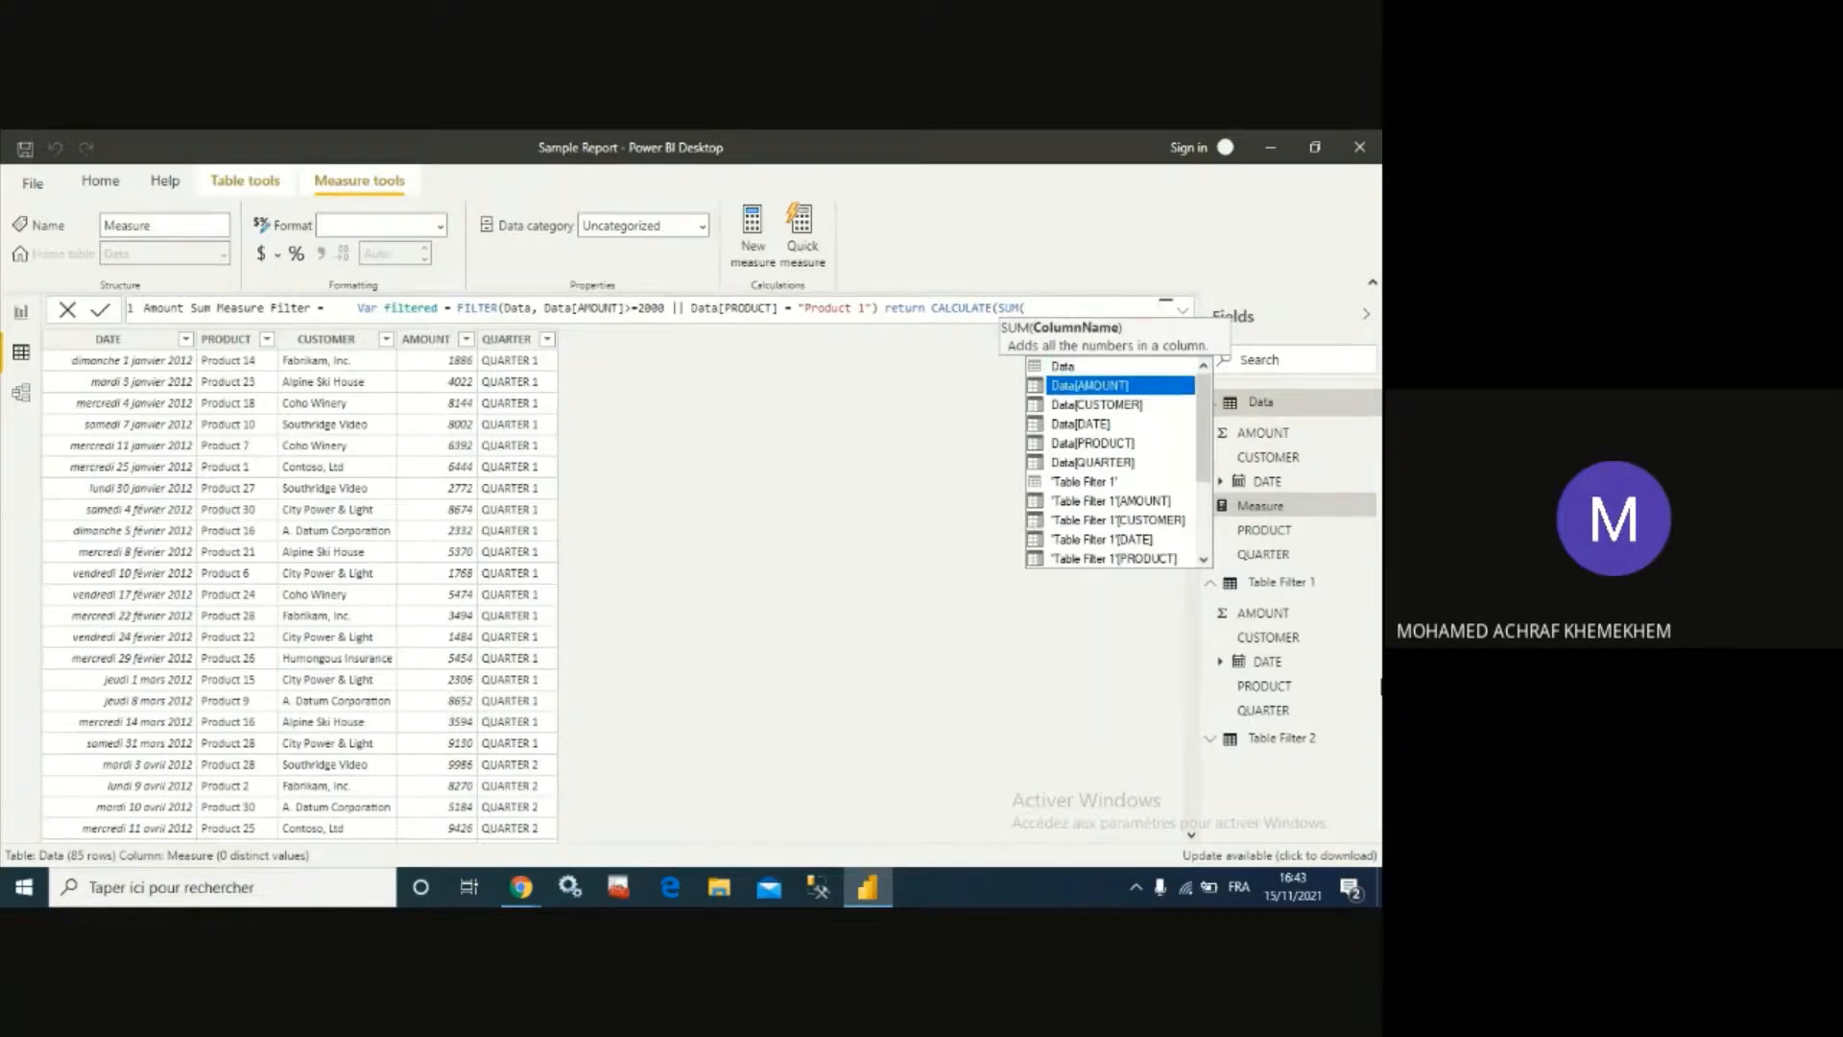
{"action": "key", "text": "Tab"}
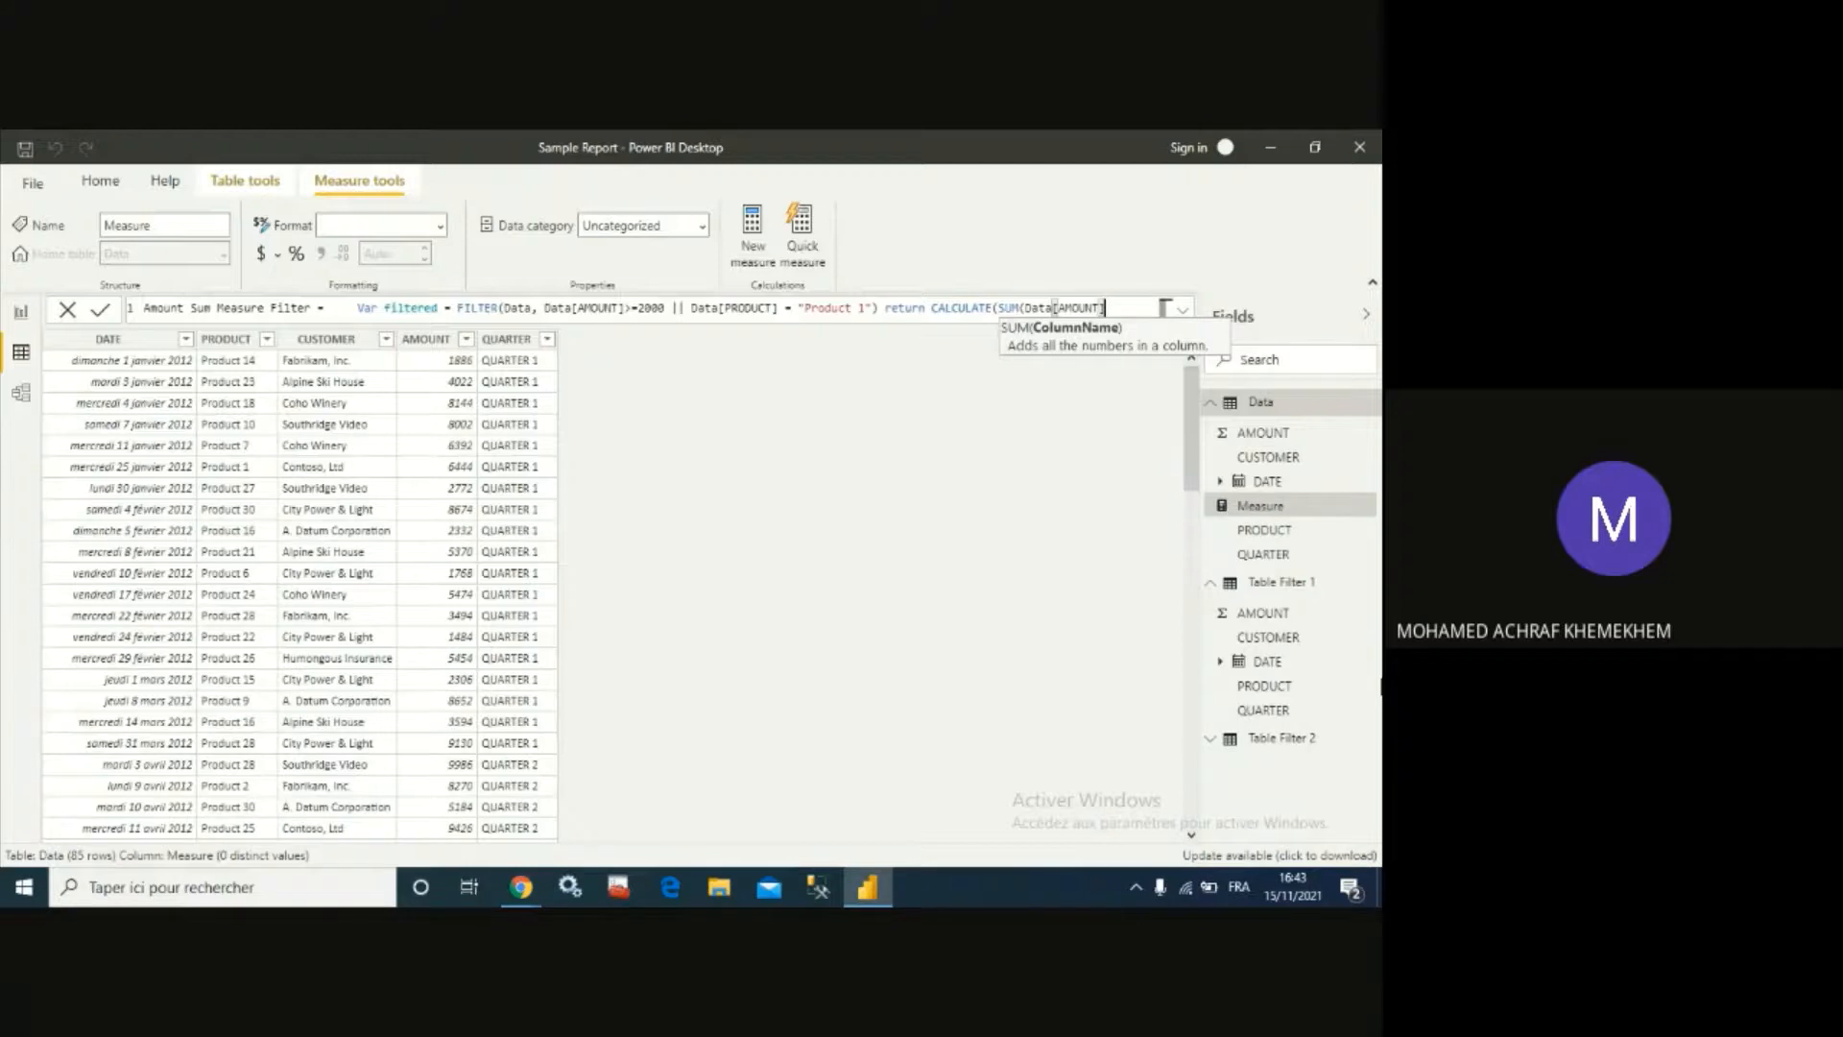
{"action": "type", "text": ")"}
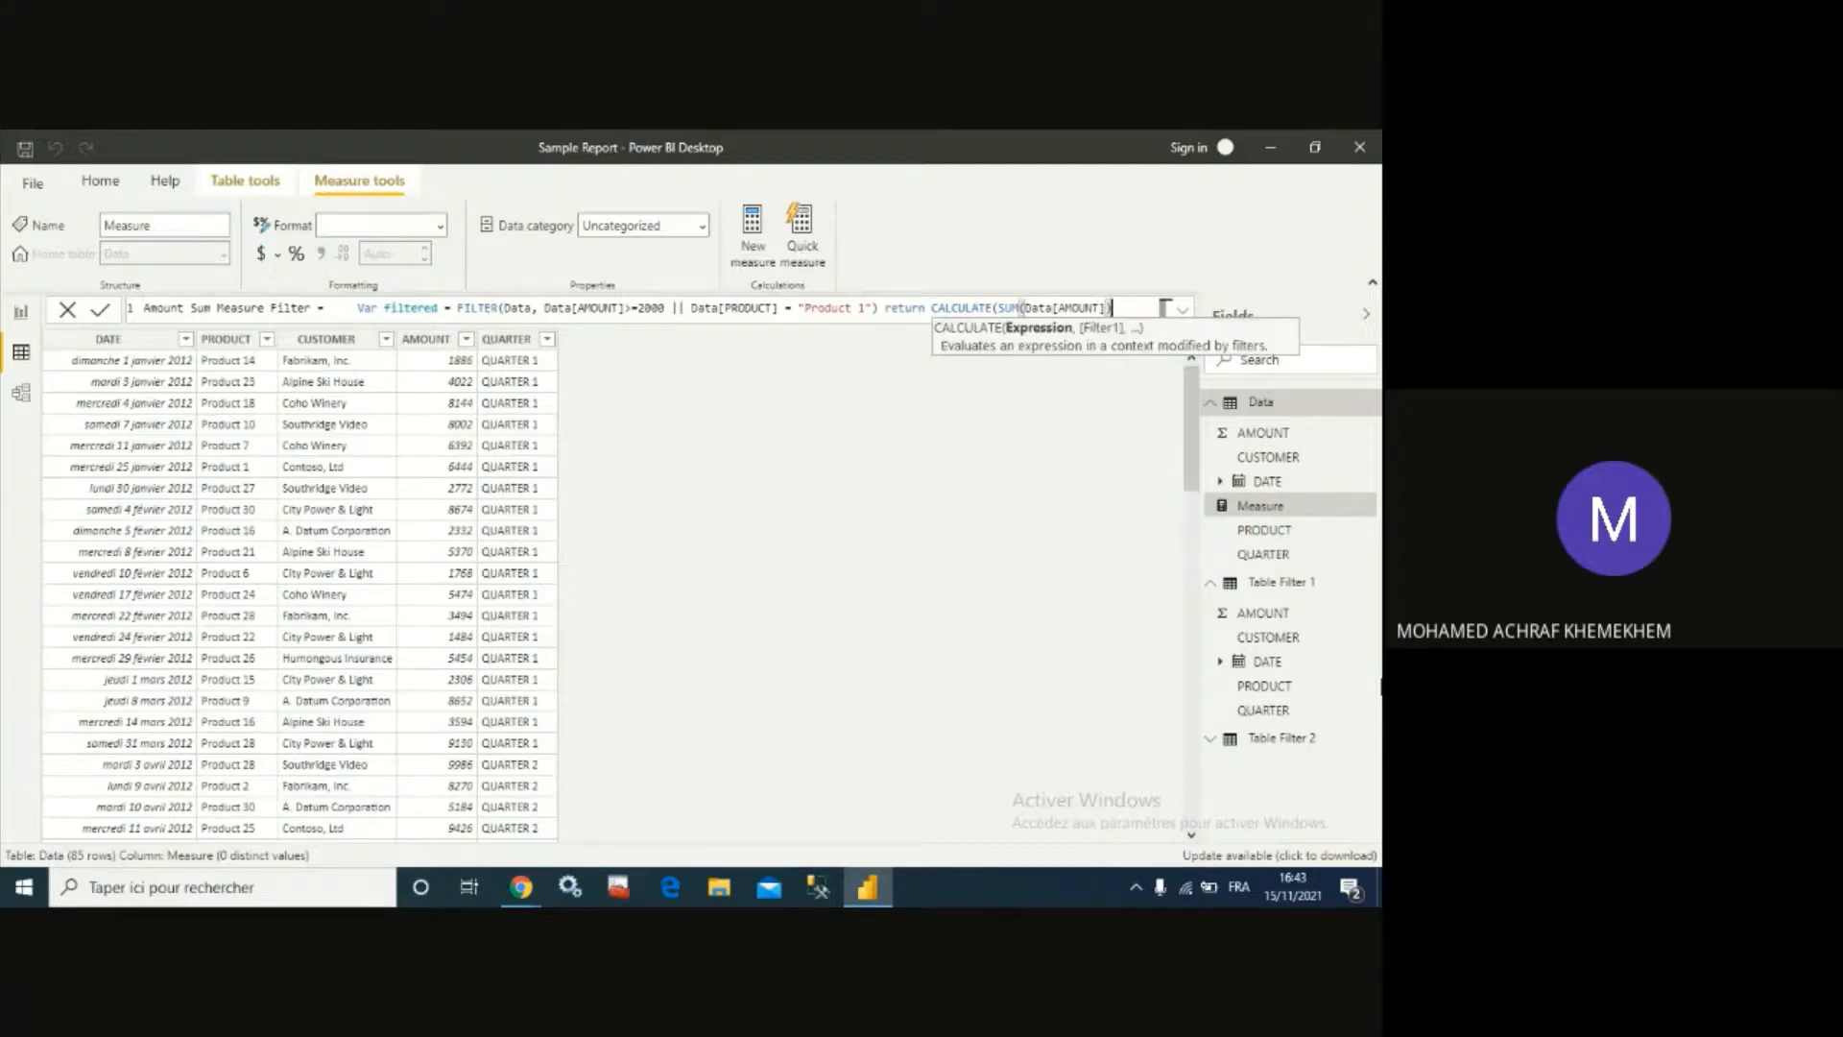
Supply the variable filtered as CALCULATE's filter argument and close the function's parenthesis.
{"action": "type", "text": ", "}
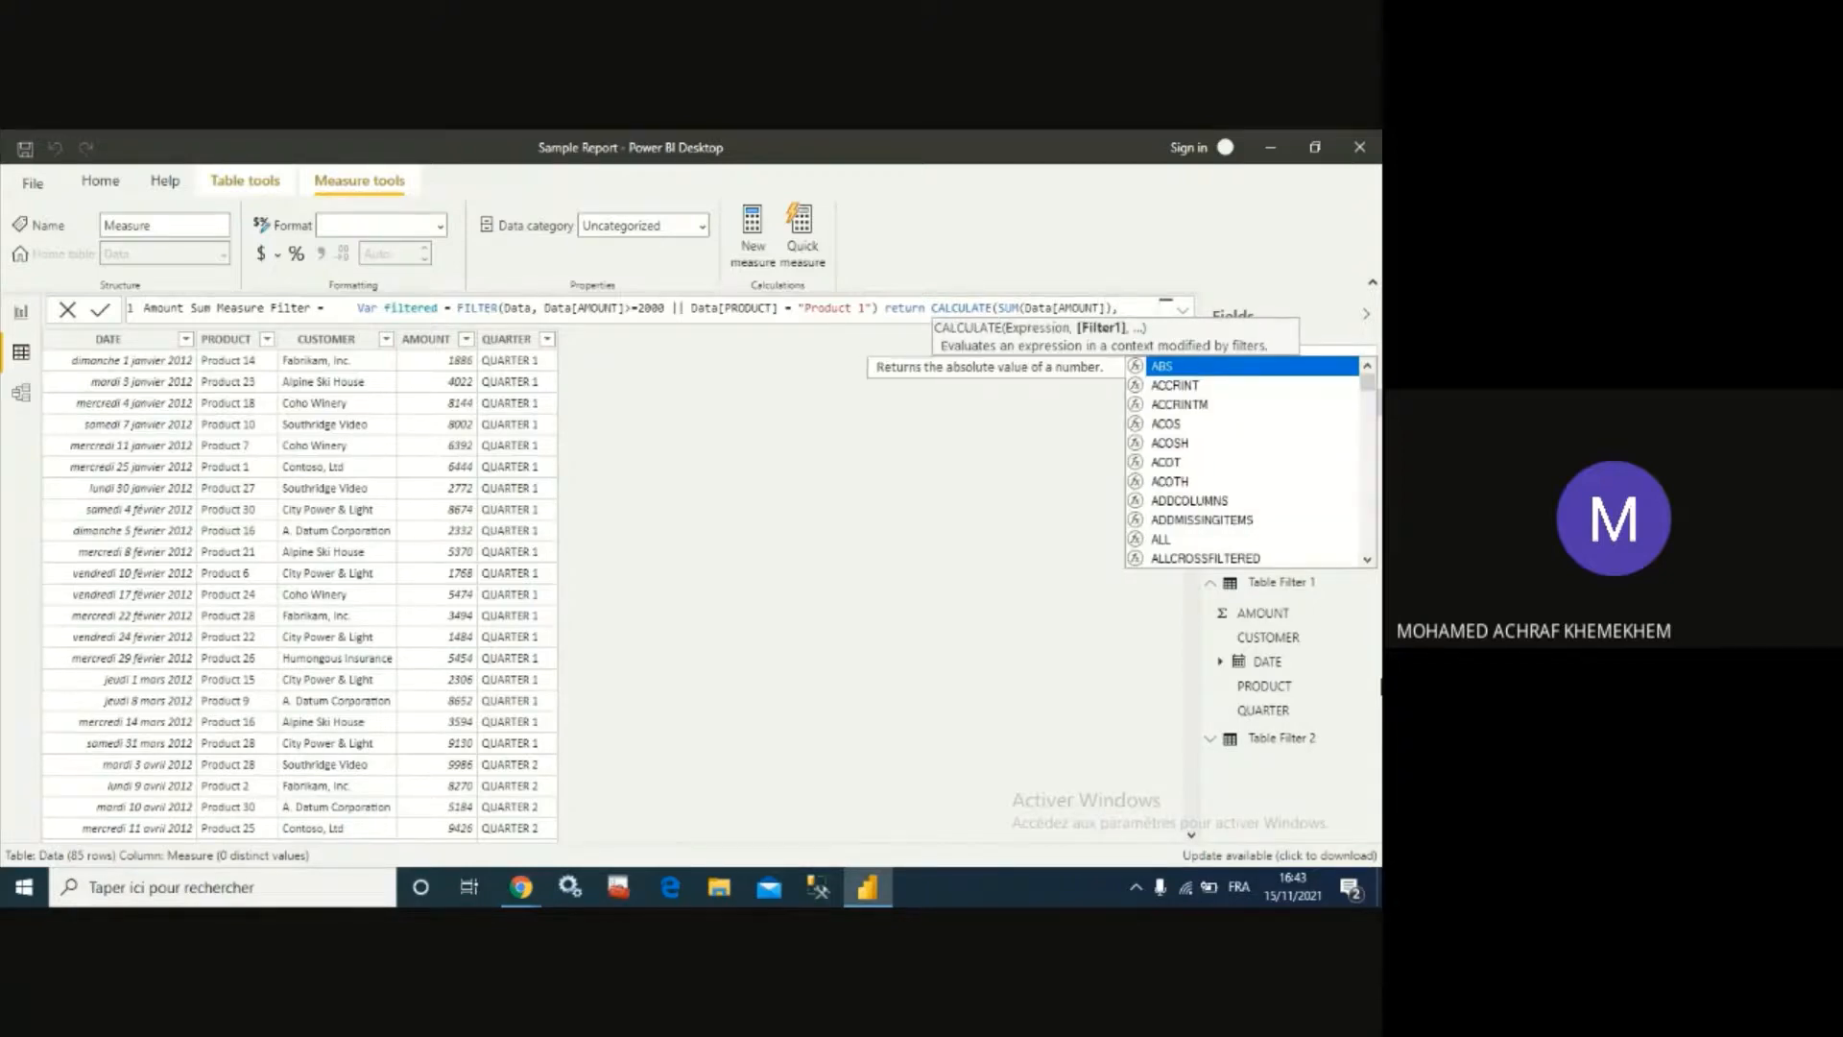
{"action": "type", "text": "f"}
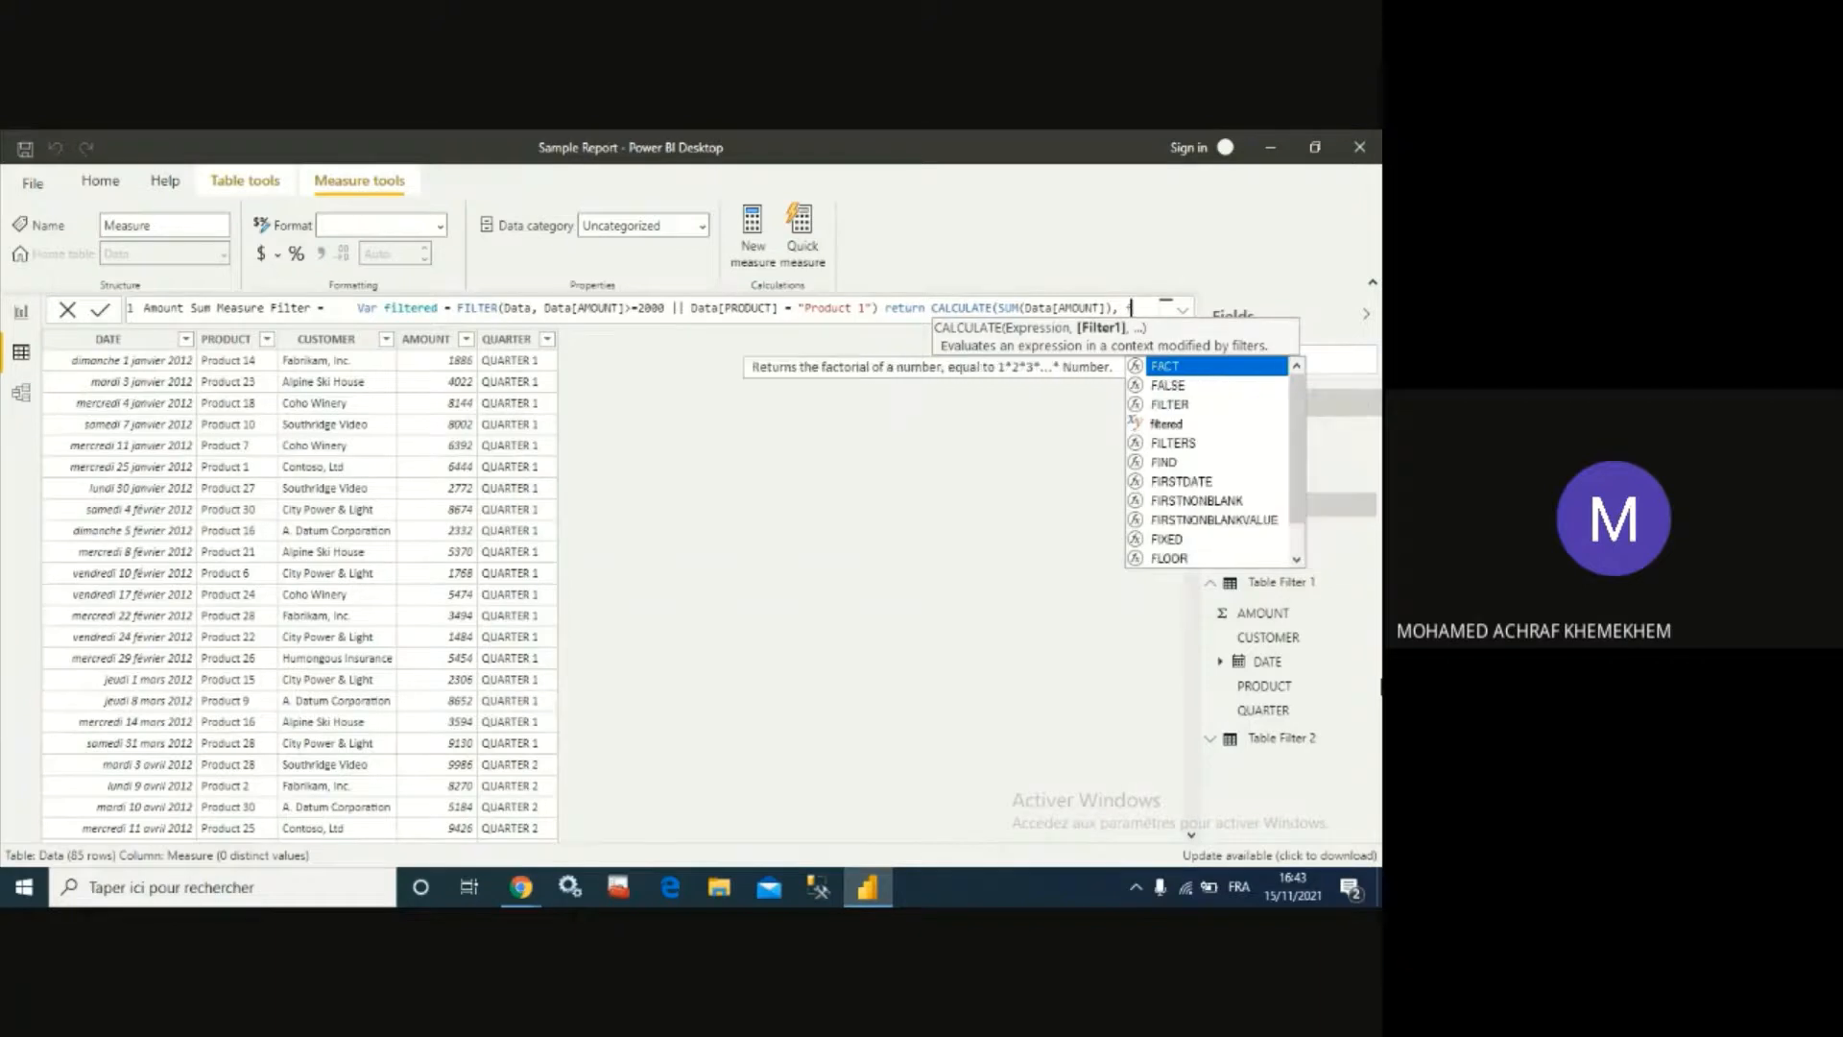
{"action": "type", "text": "iltered"}
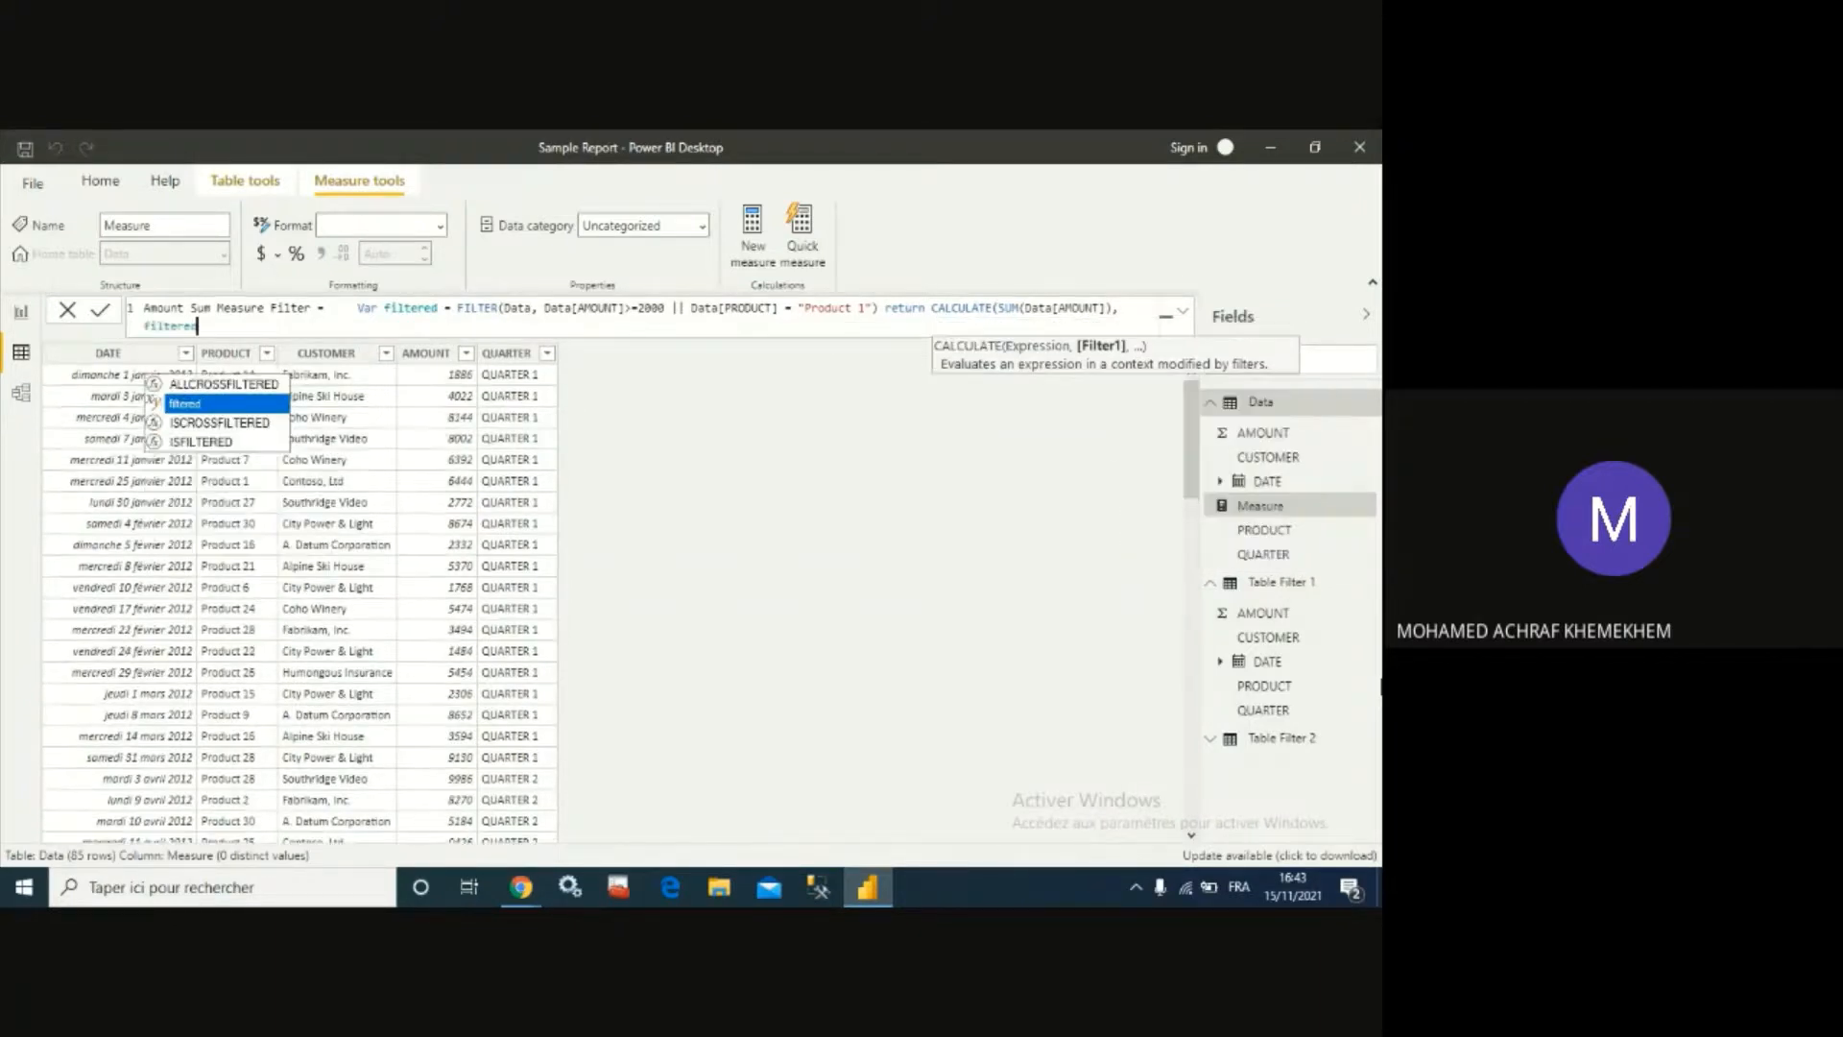
{"action": "key", "text": "Tab"}
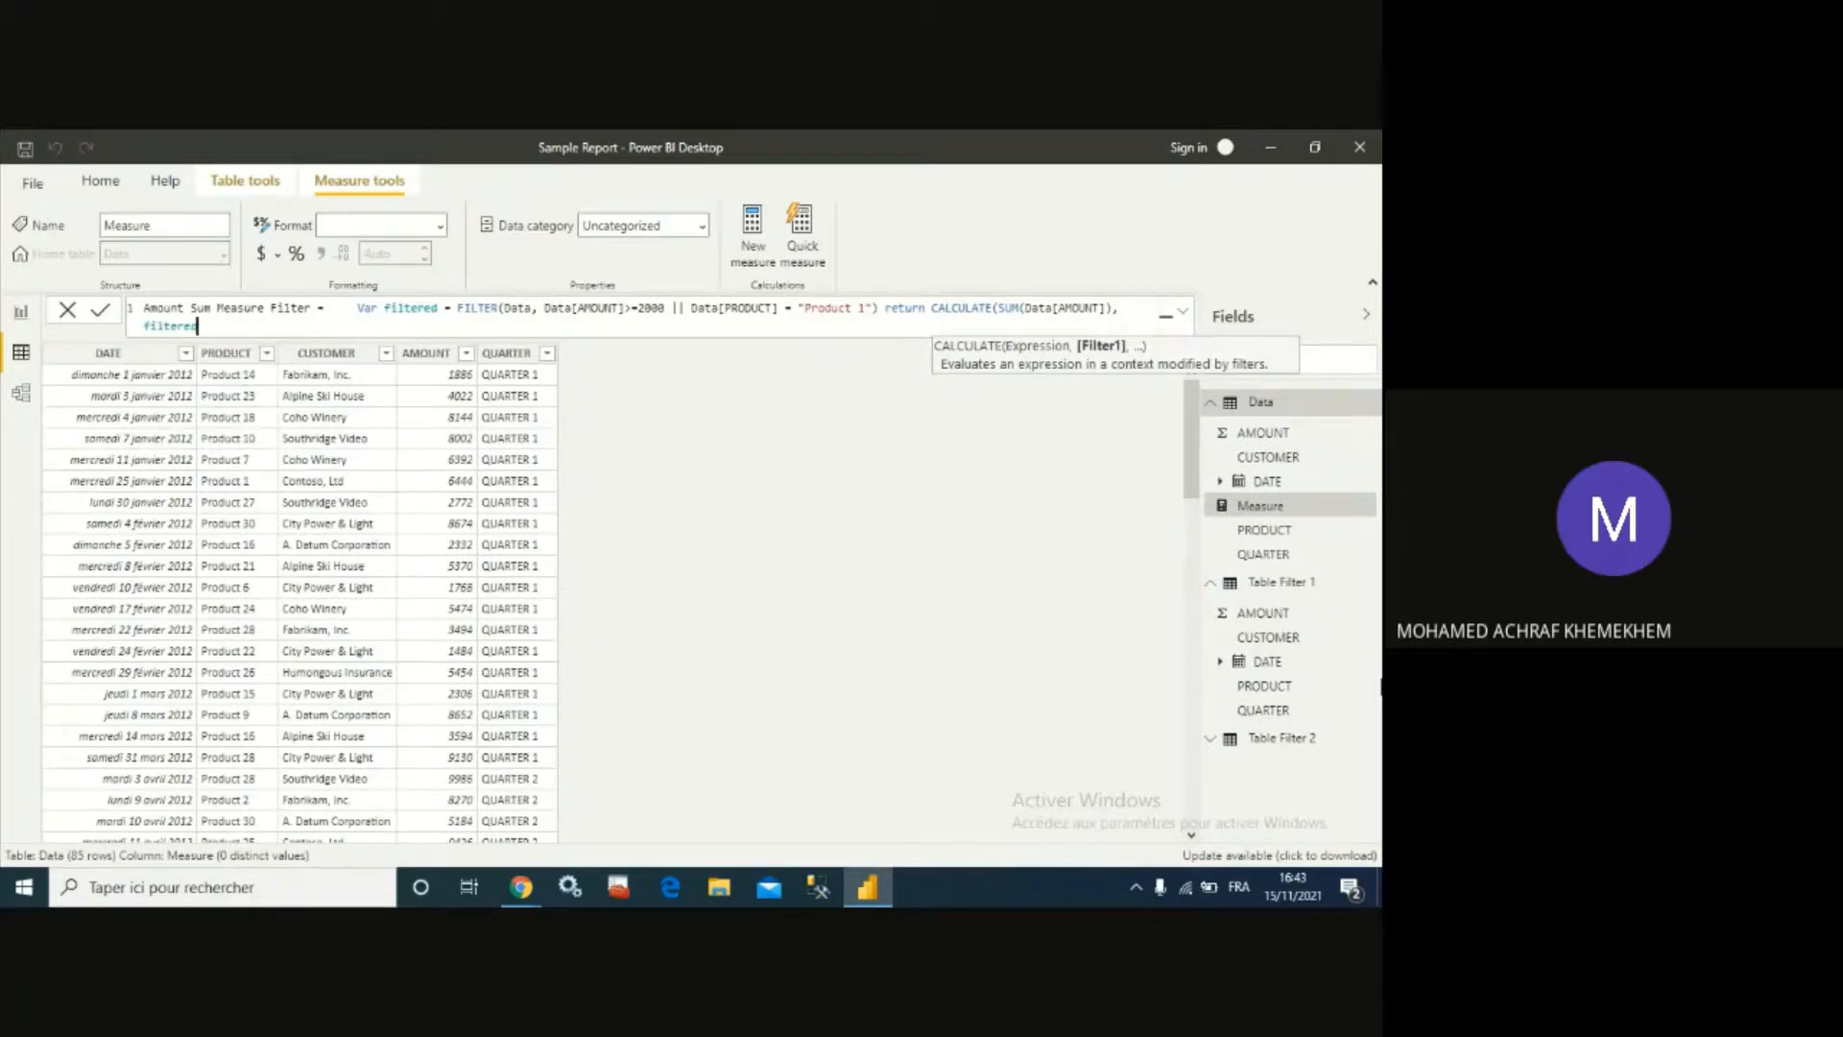
{"action": "type", "text": ")"}
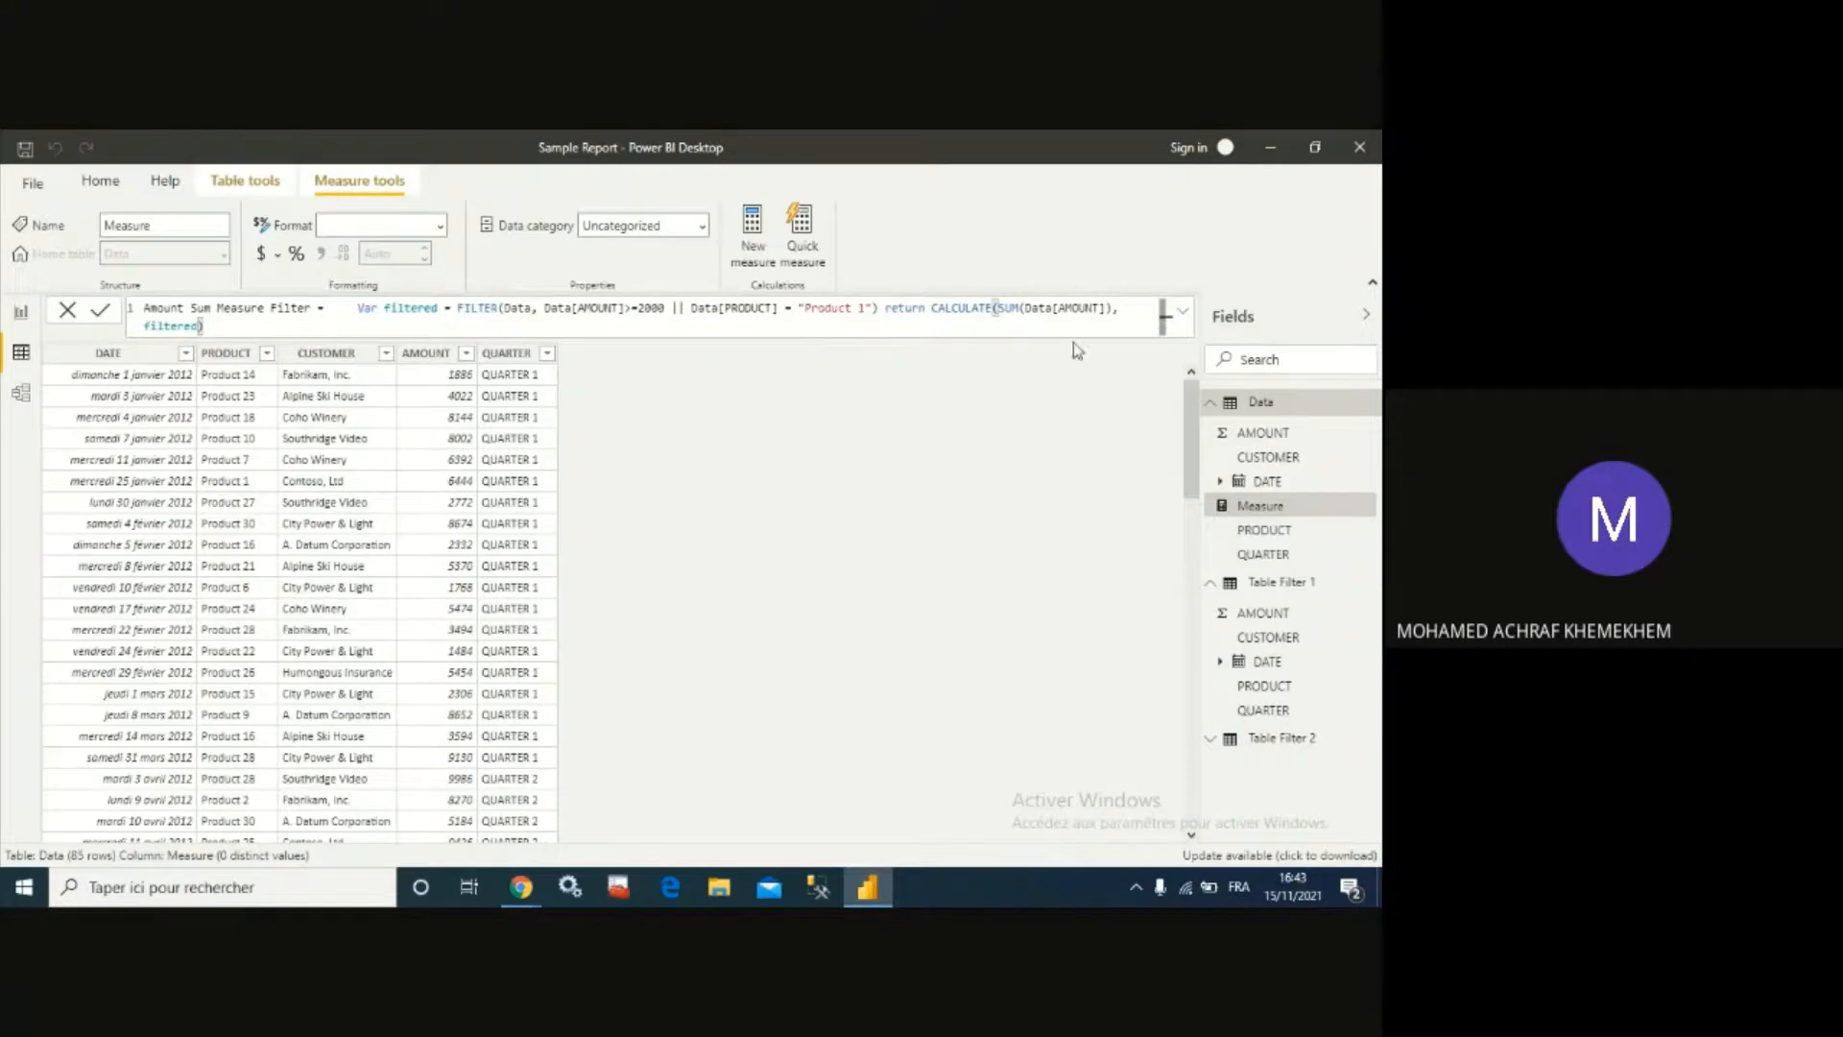
Remove the Data table prefix from the SUM argument so it reads SUM([AMOUNT]), and commit the measure formula.
{"action": "left_click", "coordinate": [1052, 307]}
{"action": "left_click_drag", "start_coordinate": [1053, 307], "coordinate": [1025, 308]}
{"action": "key", "text": "BackSpace"}
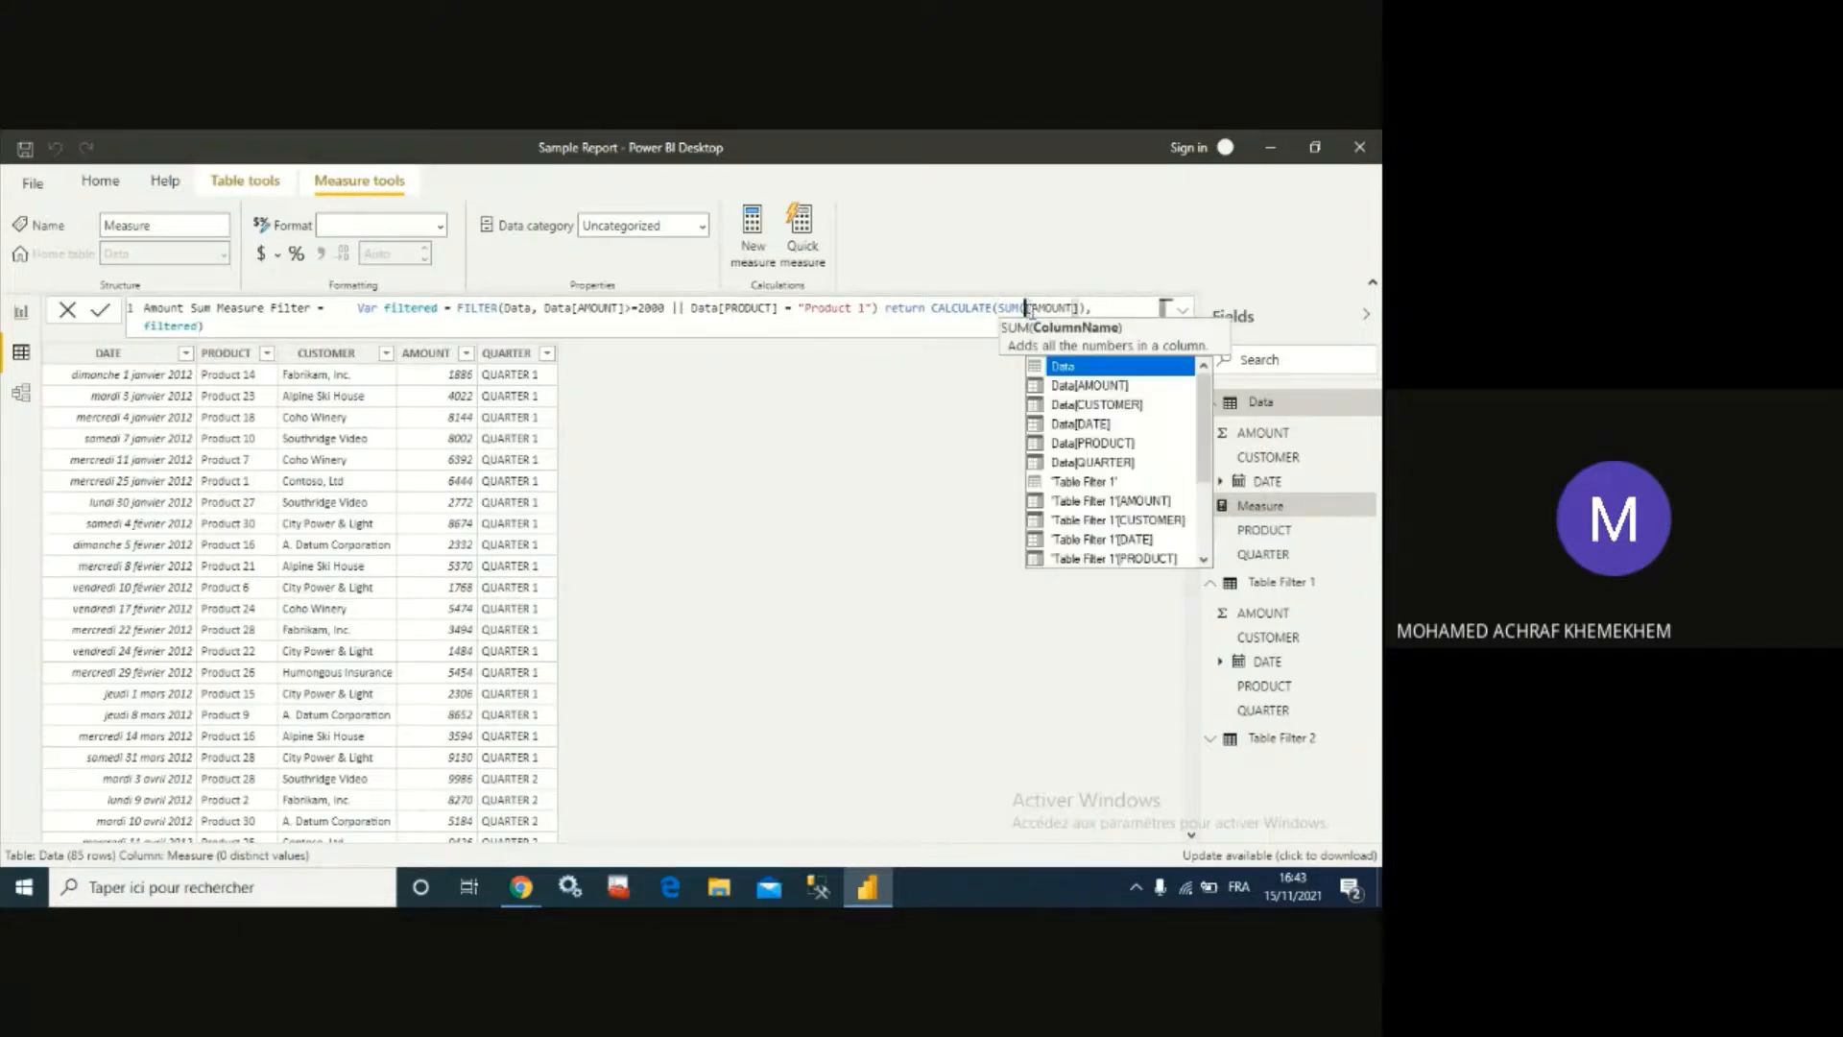
{"action": "key", "text": "End"}
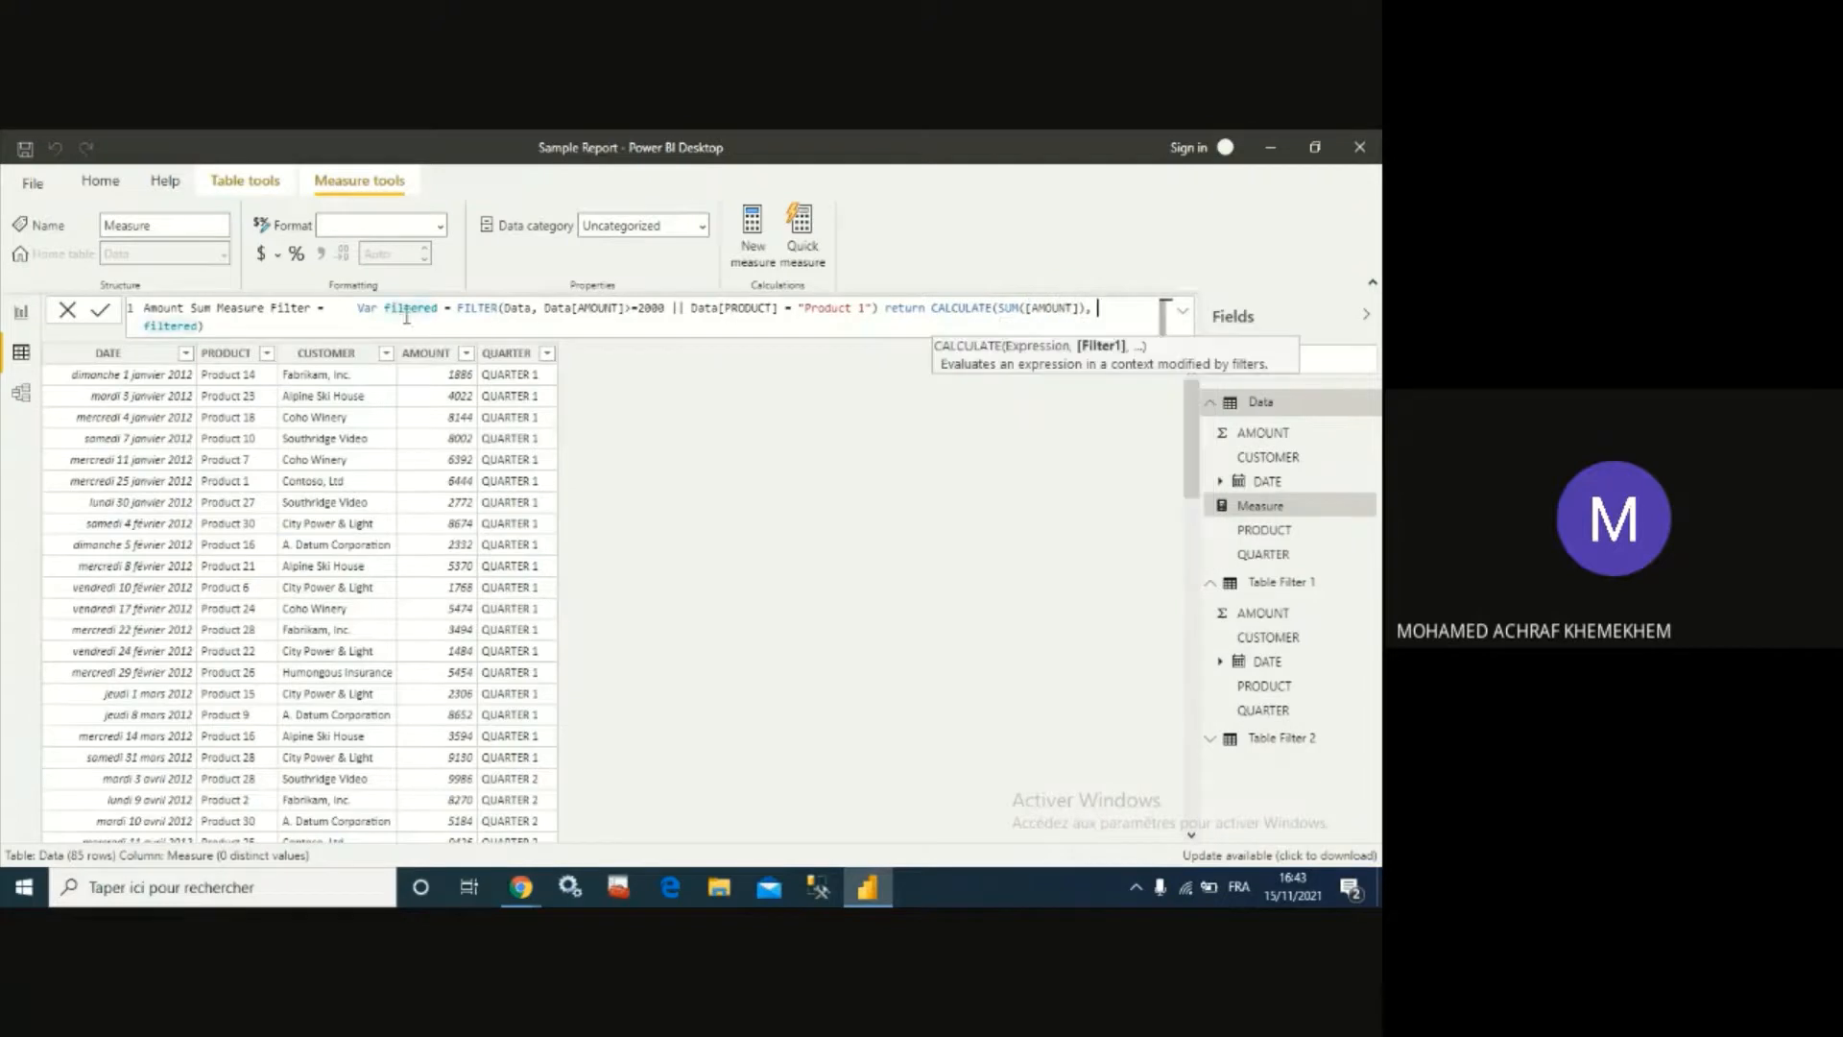
{"action": "left_click", "coordinate": [101, 312]}
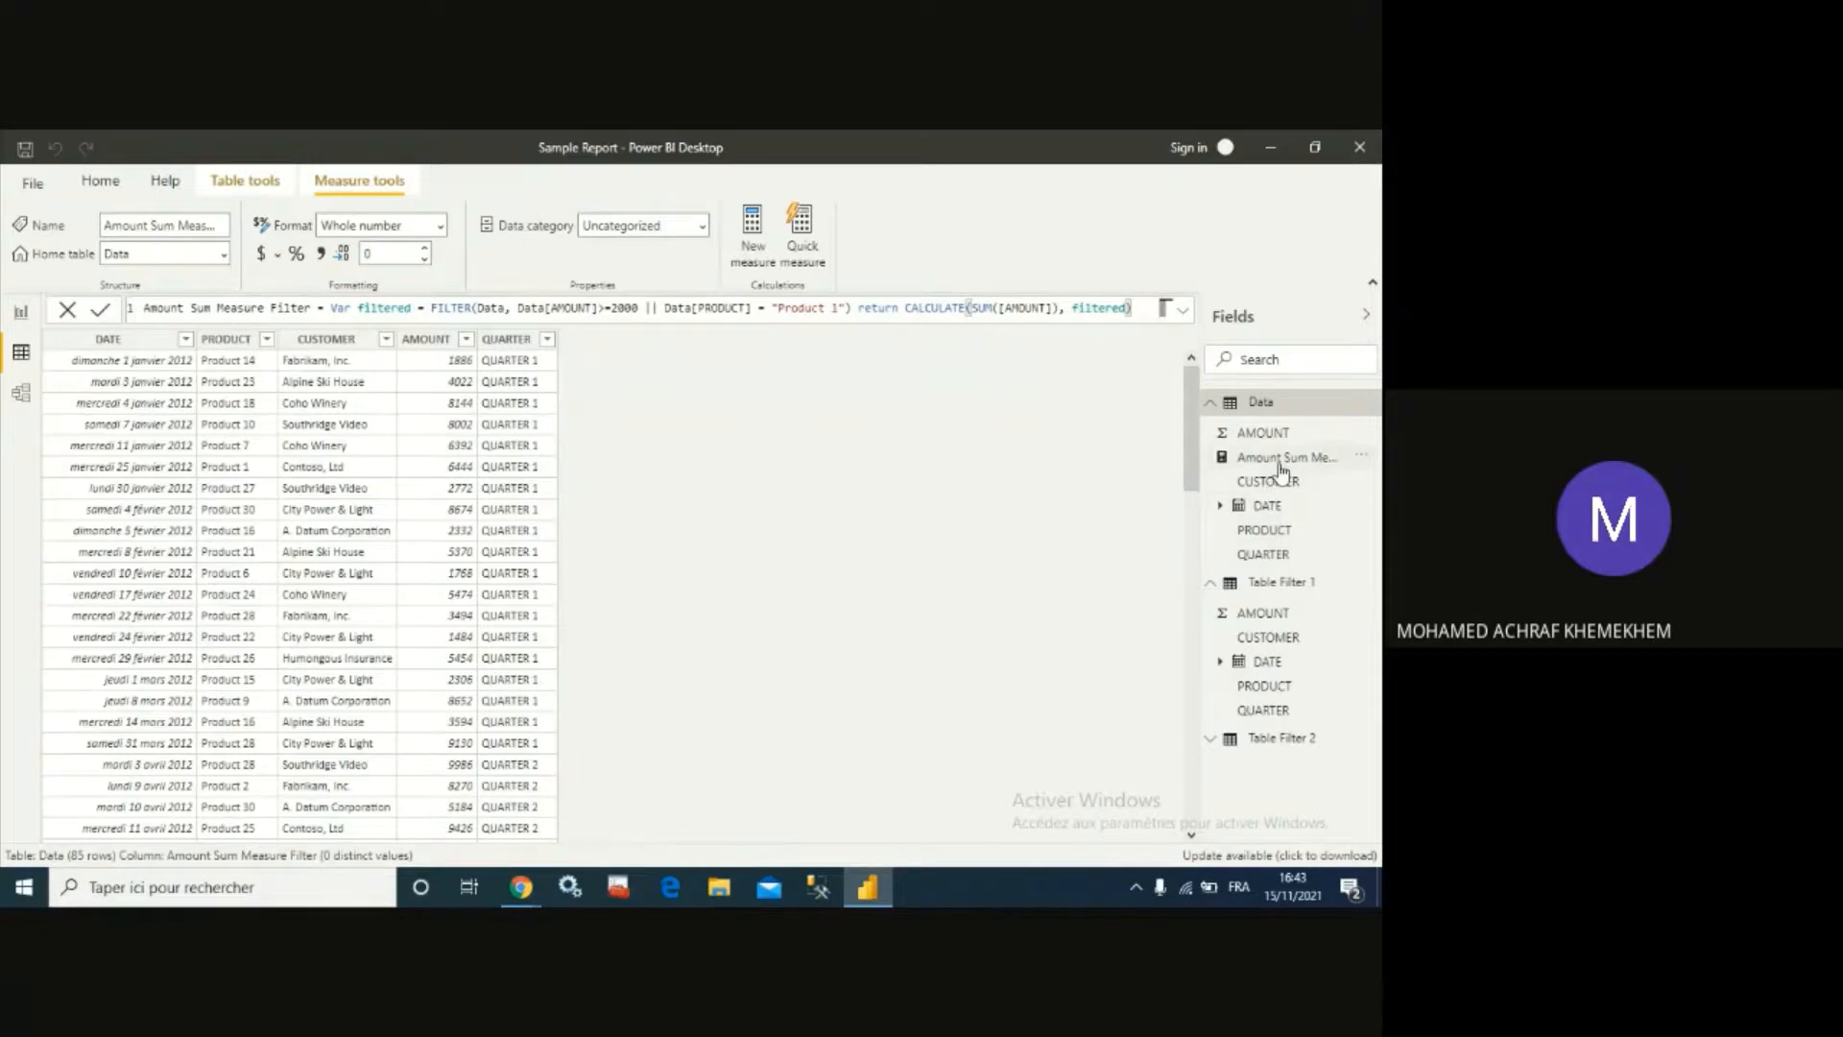
Add a card visual to the report page showing the Amount Sum Measure Filter measure.
{"action": "left_click", "coordinate": [20, 320]}
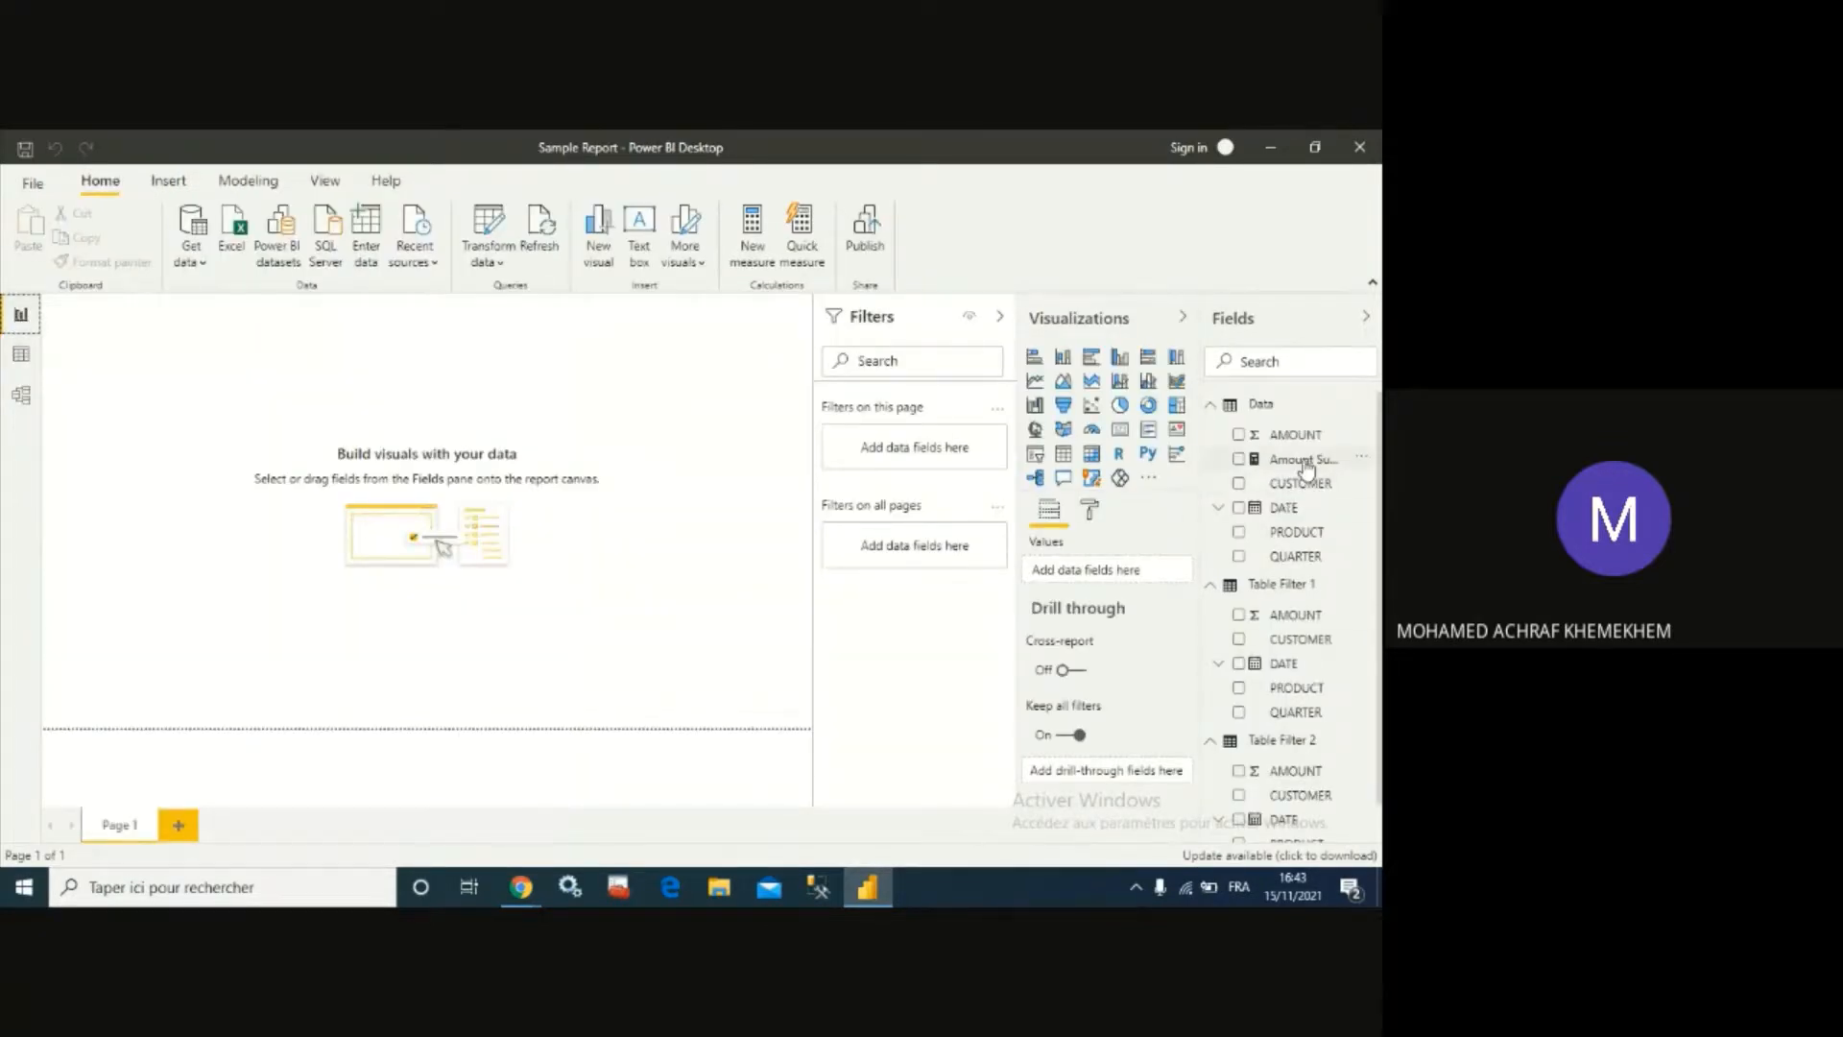
{"action": "left_click", "coordinate": [1121, 434]}
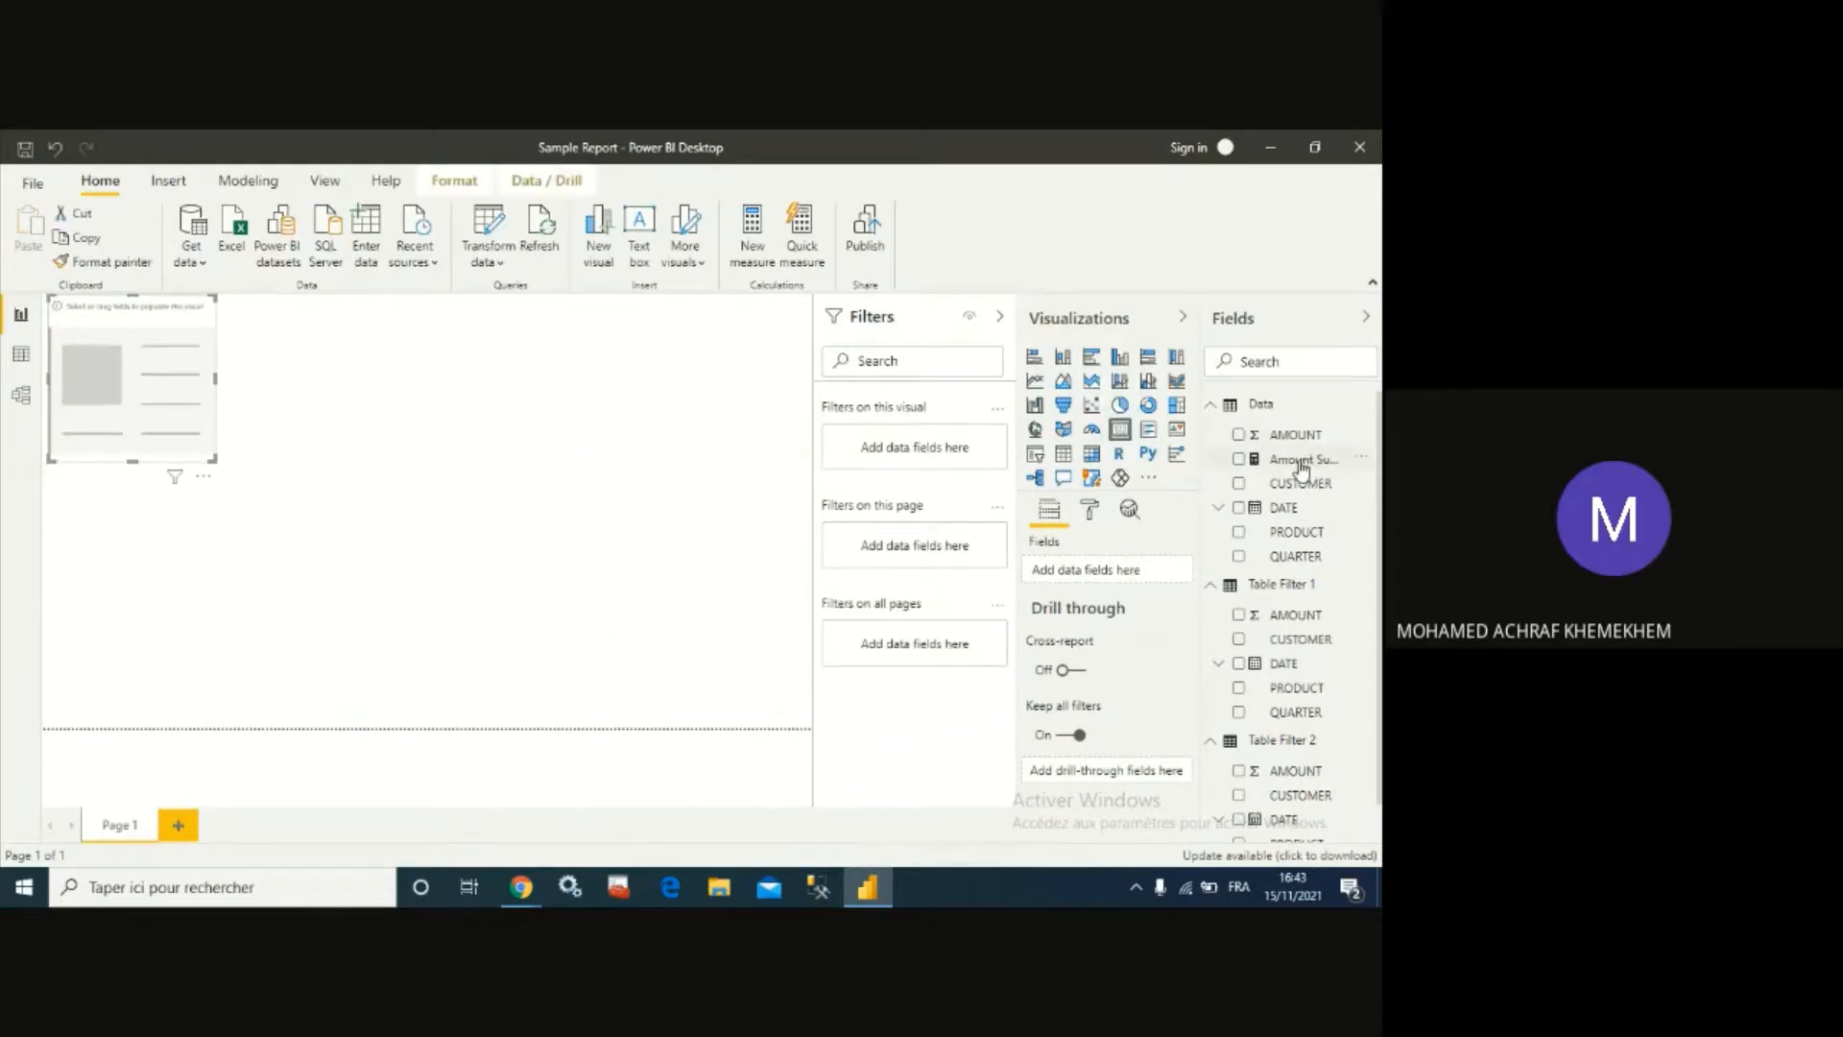
{"action": "left_click", "coordinate": [1239, 459]}
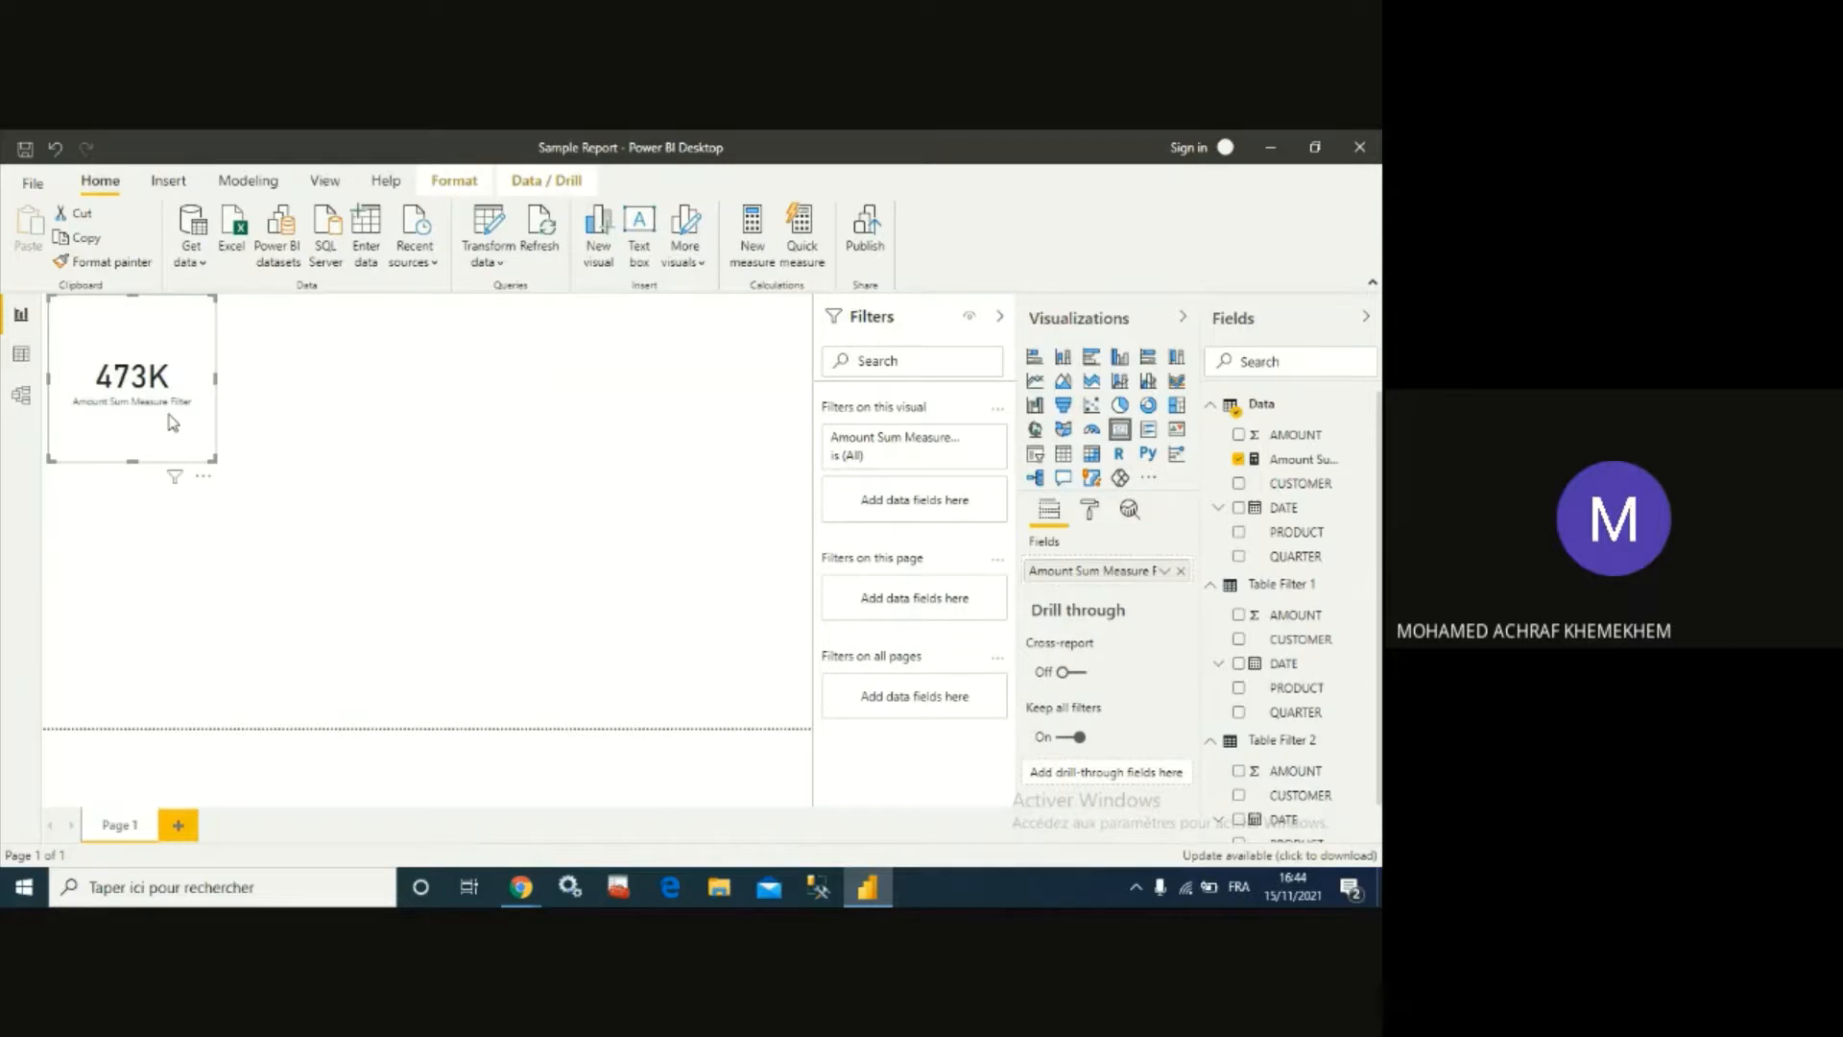
Return to the data view and highlight the || operator in the measure formula for review.
{"action": "left_click", "coordinate": [21, 357]}
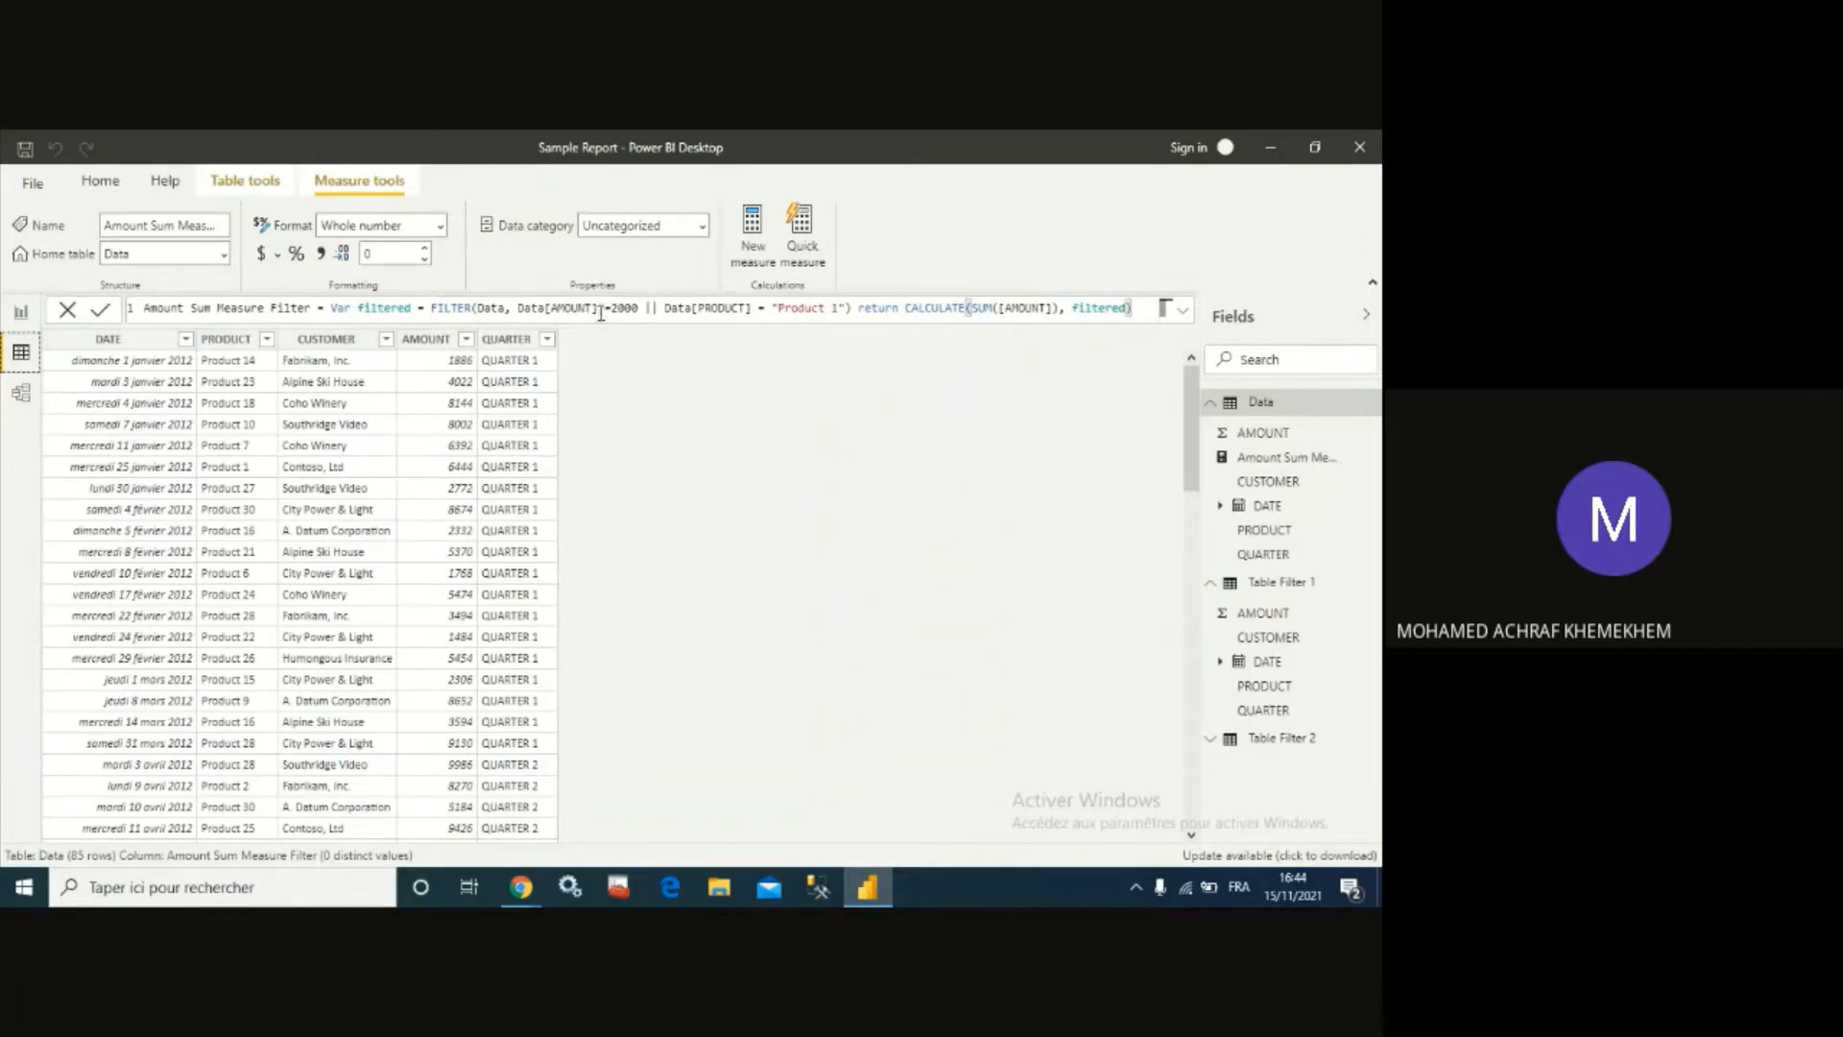
{"action": "double_click", "coordinate": [651, 307]}
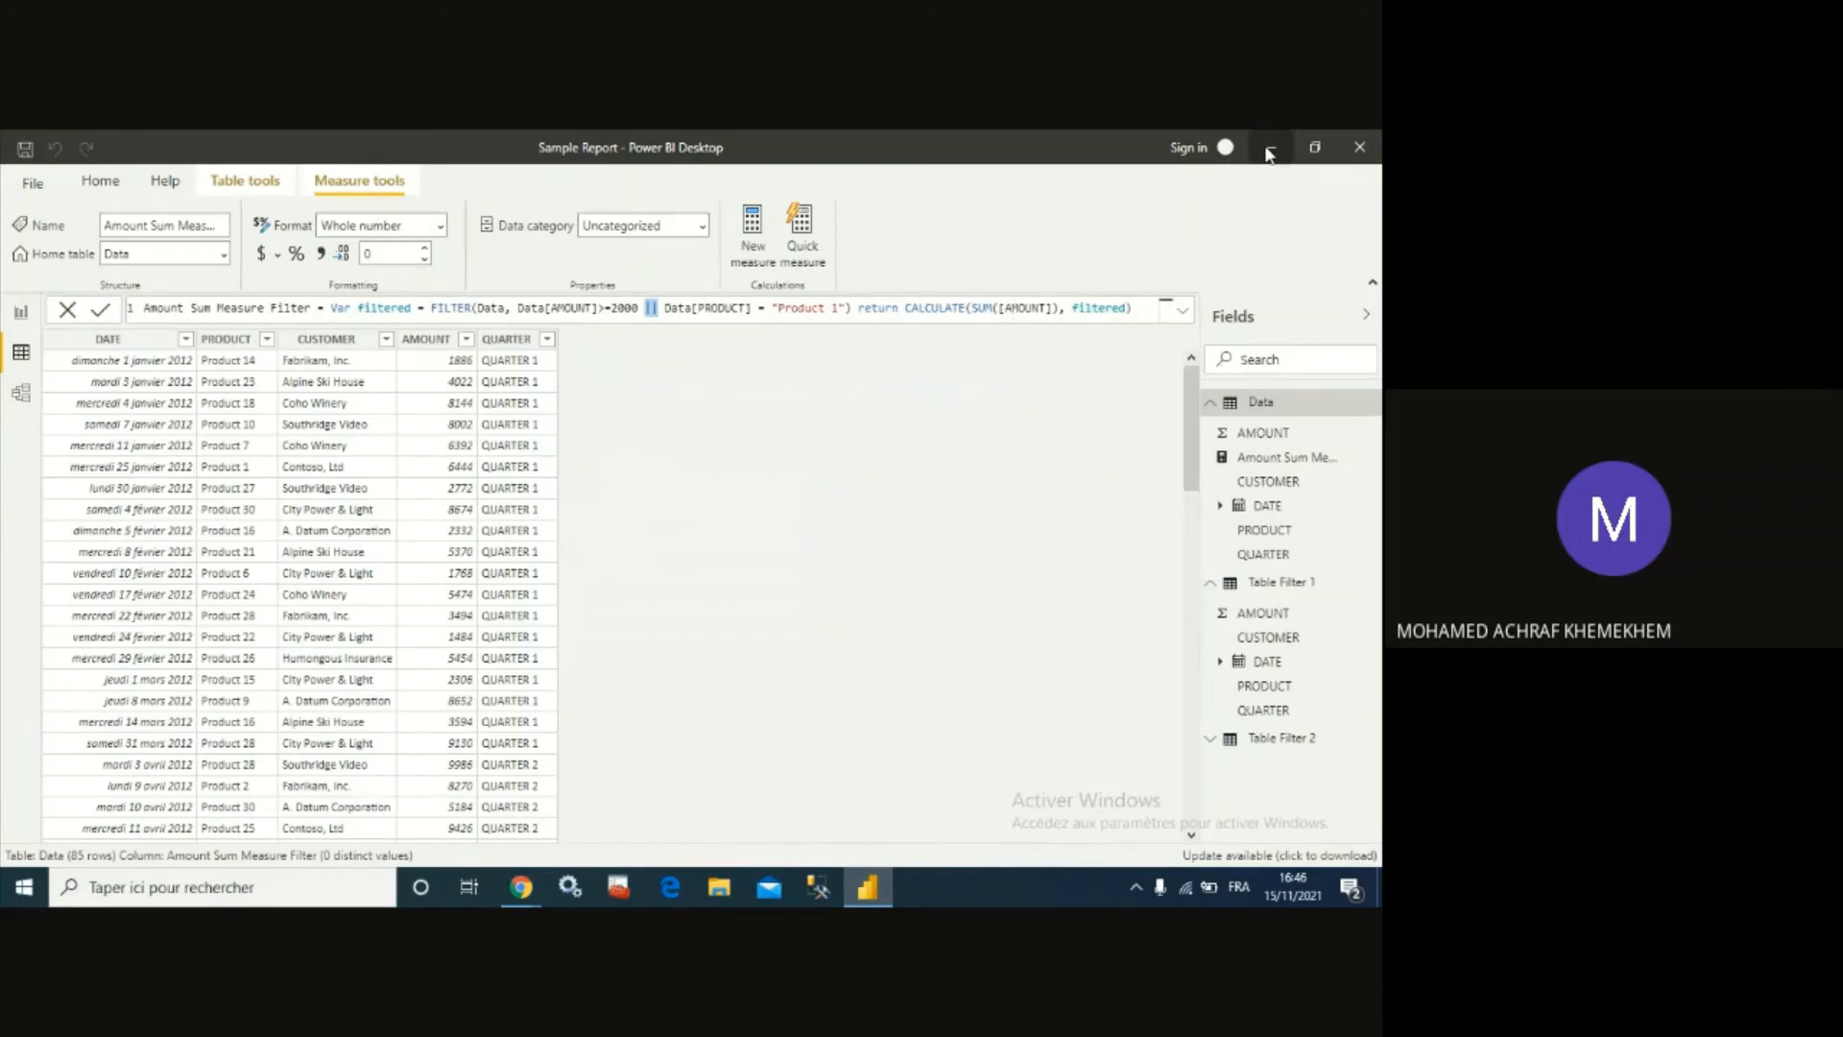
Minimize the report, switch to the Google Meet call in Chrome and stop its recording.
{"action": "left_click", "coordinate": [1270, 151]}
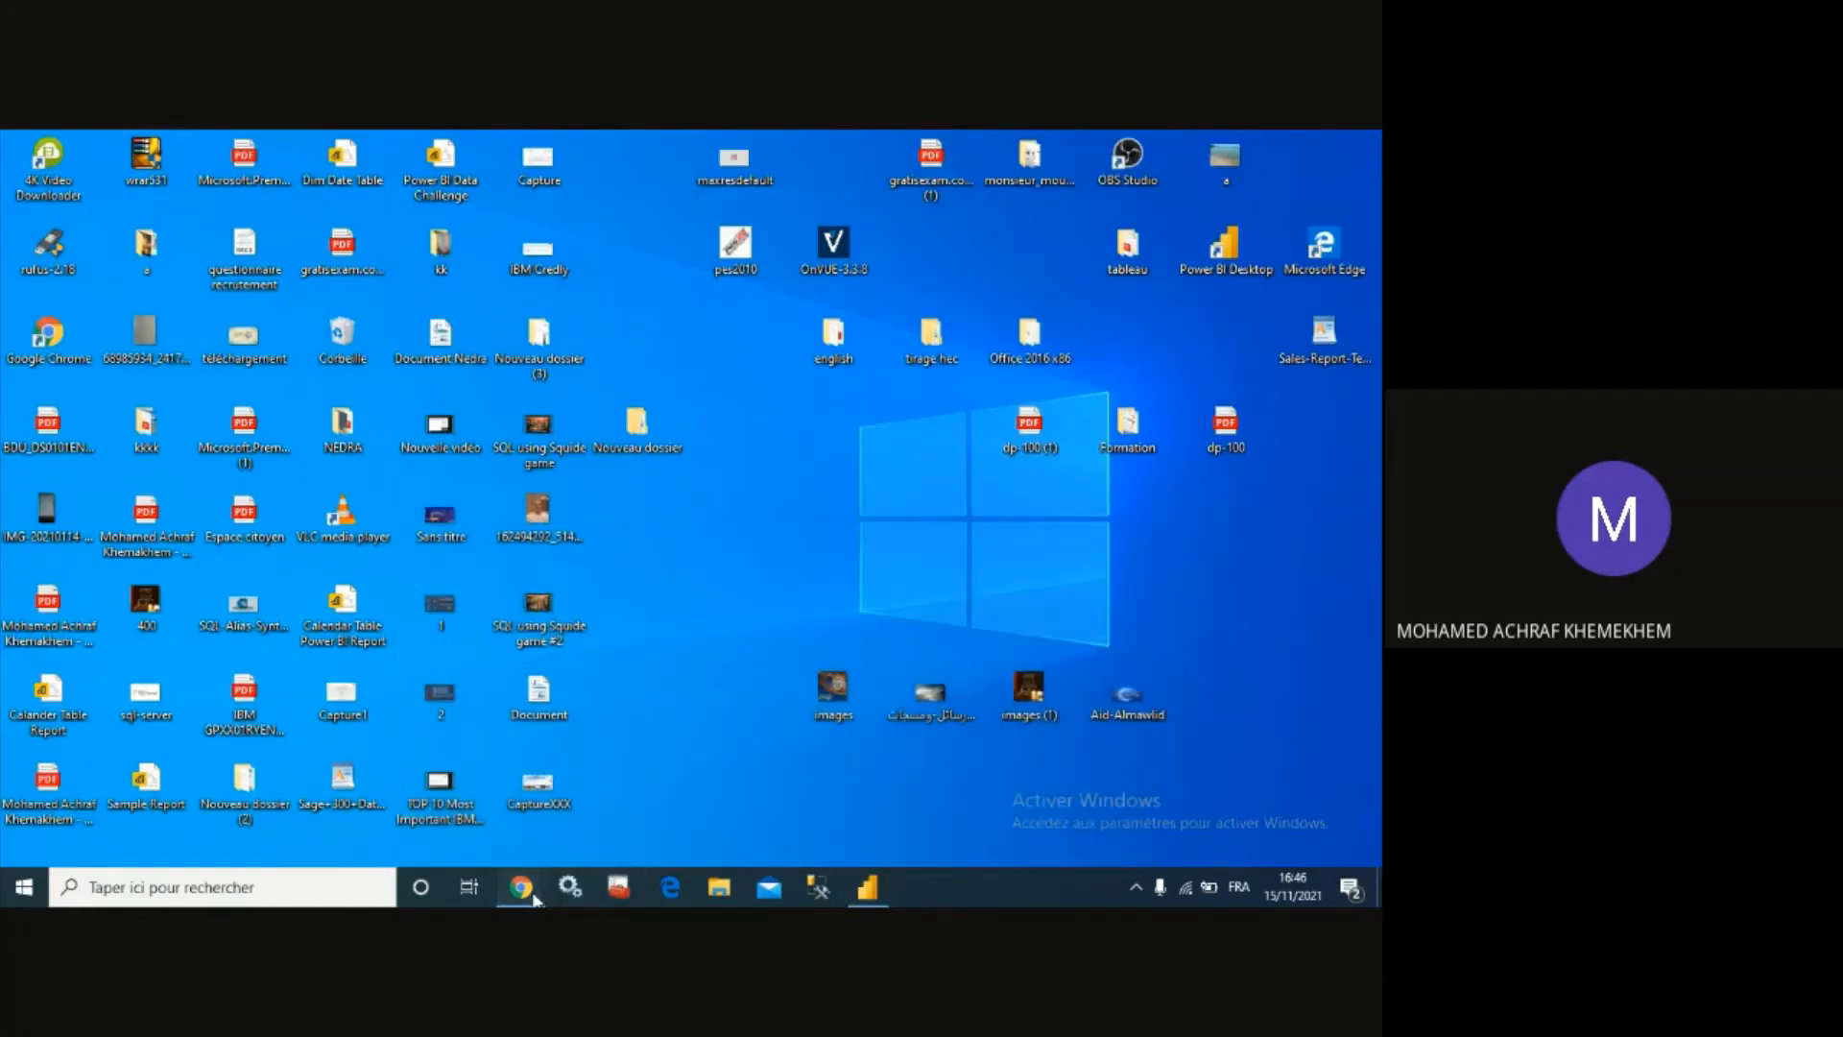
{"action": "mouse_move", "coordinate": [522, 887]}
{"action": "left_click", "coordinate": [440, 827]}
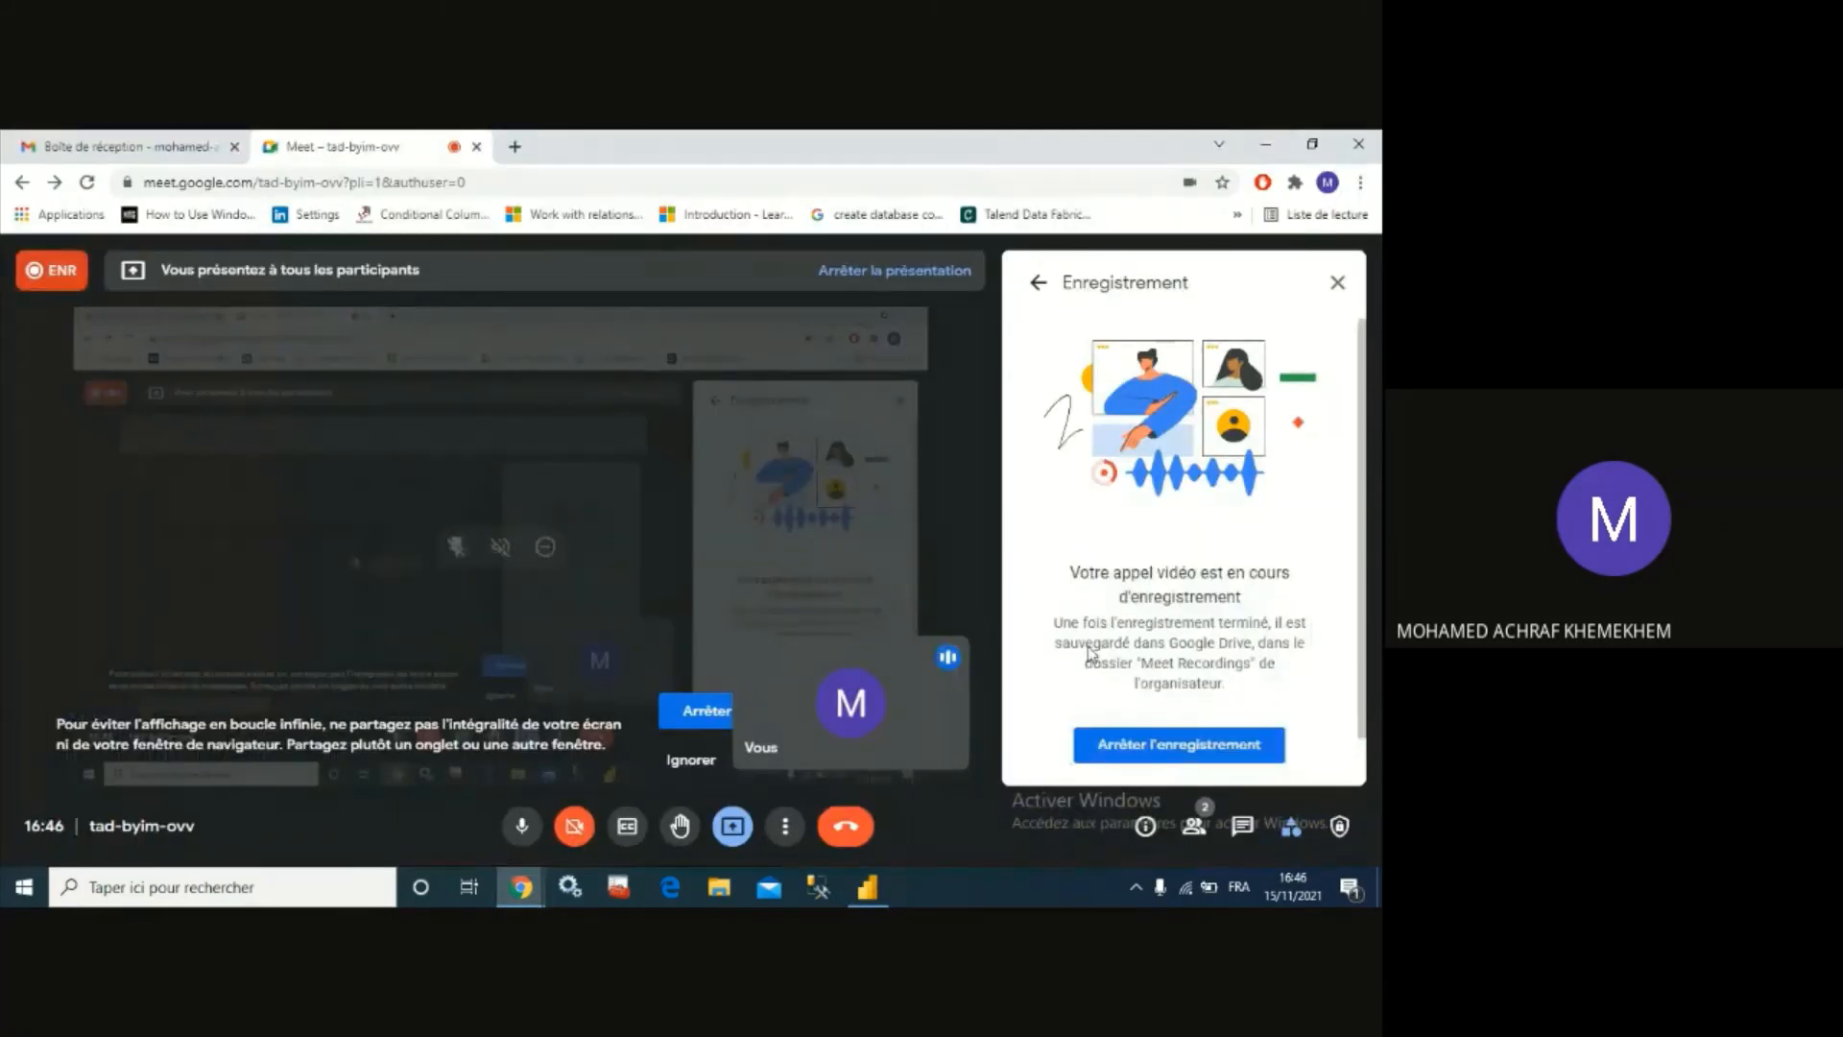
{"action": "left_click", "coordinate": [1146, 747]}
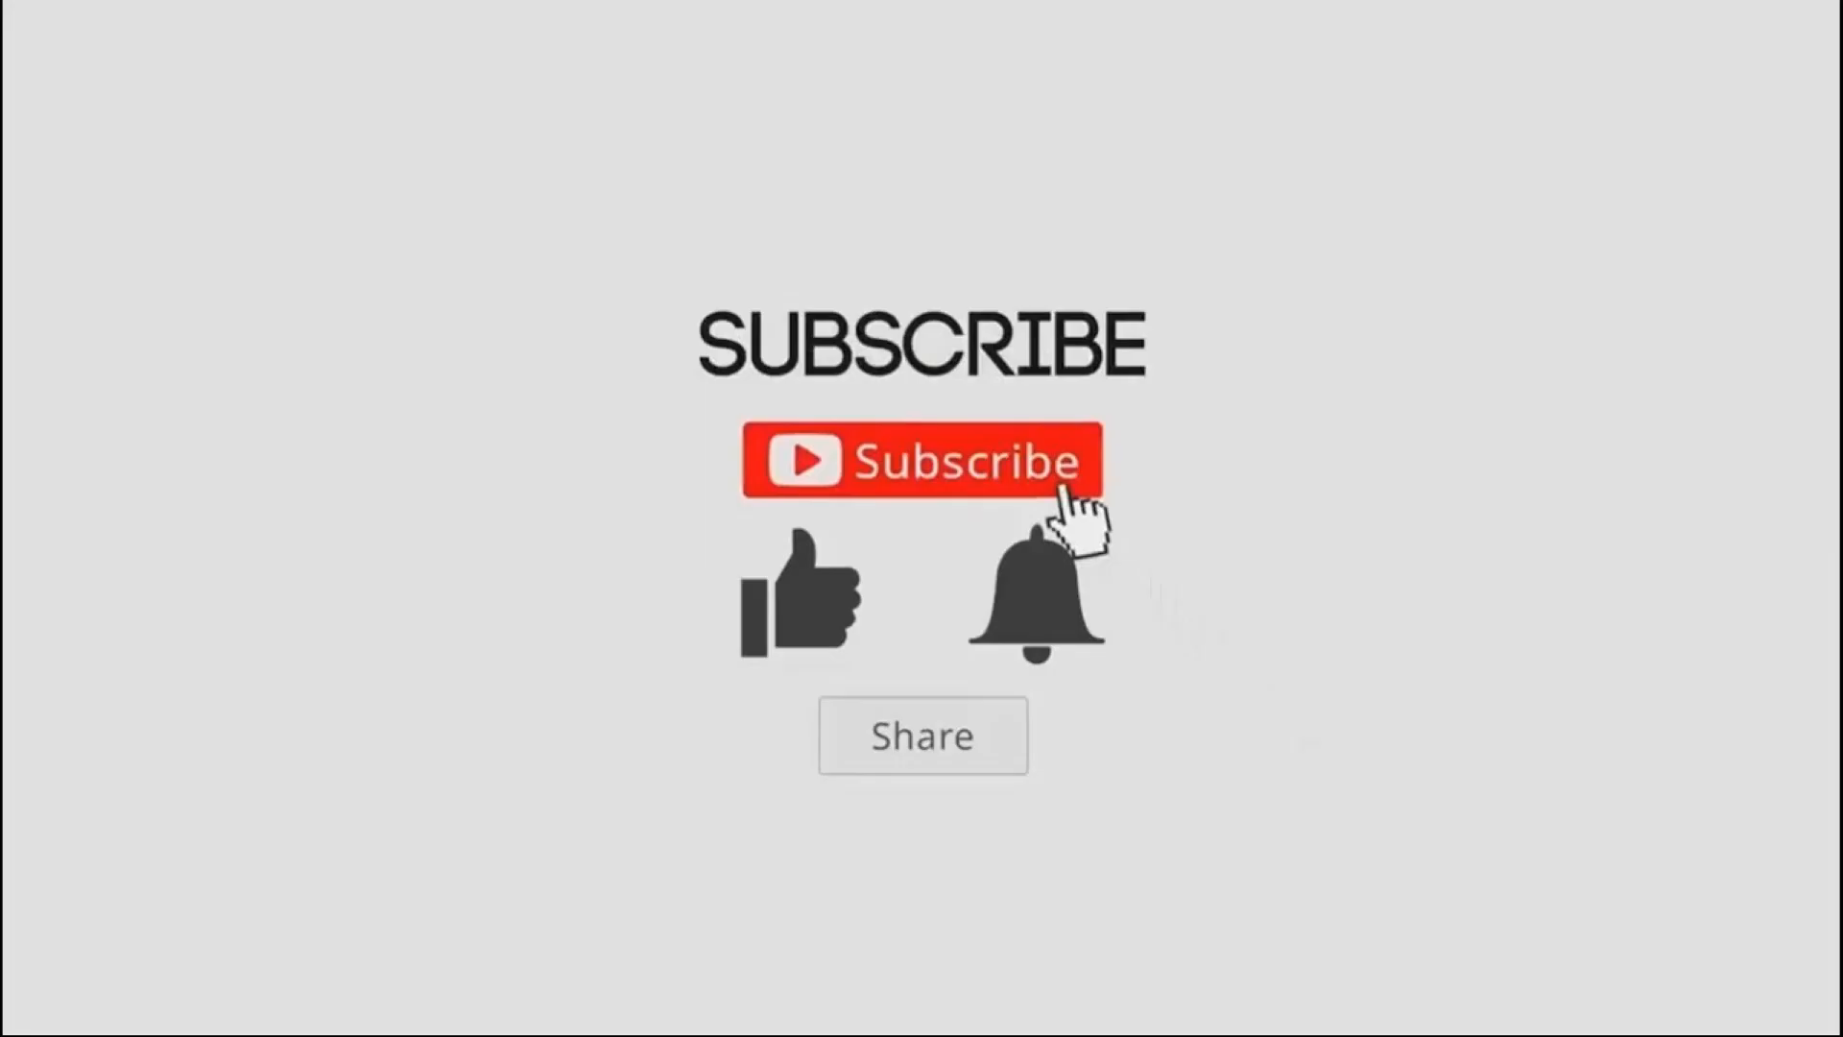